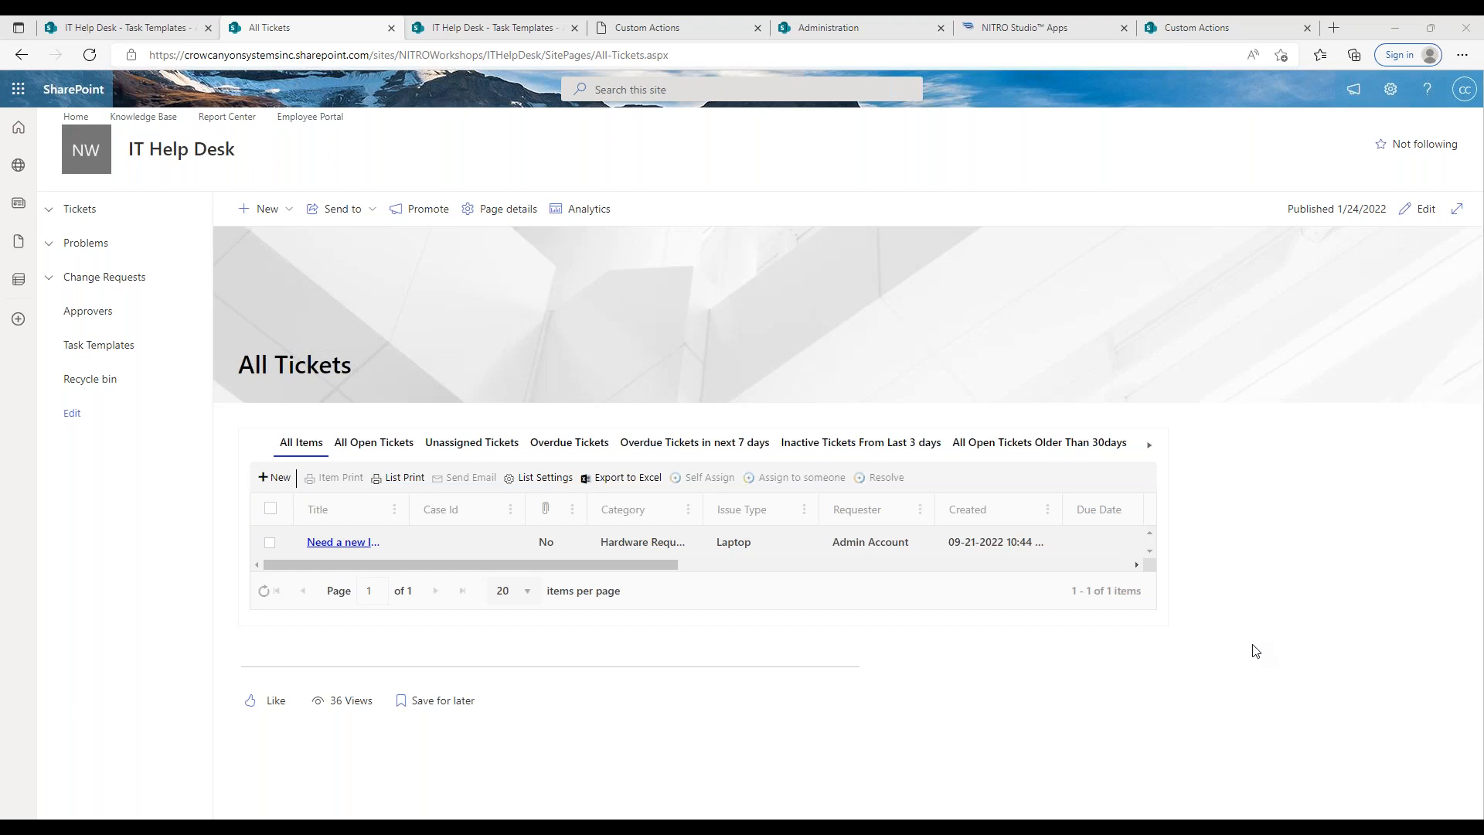
Step: Widen the Category column in the All Tickets list and compare the ticket's category with the Task Templates list
left_click_drag(703, 510, 735, 511)
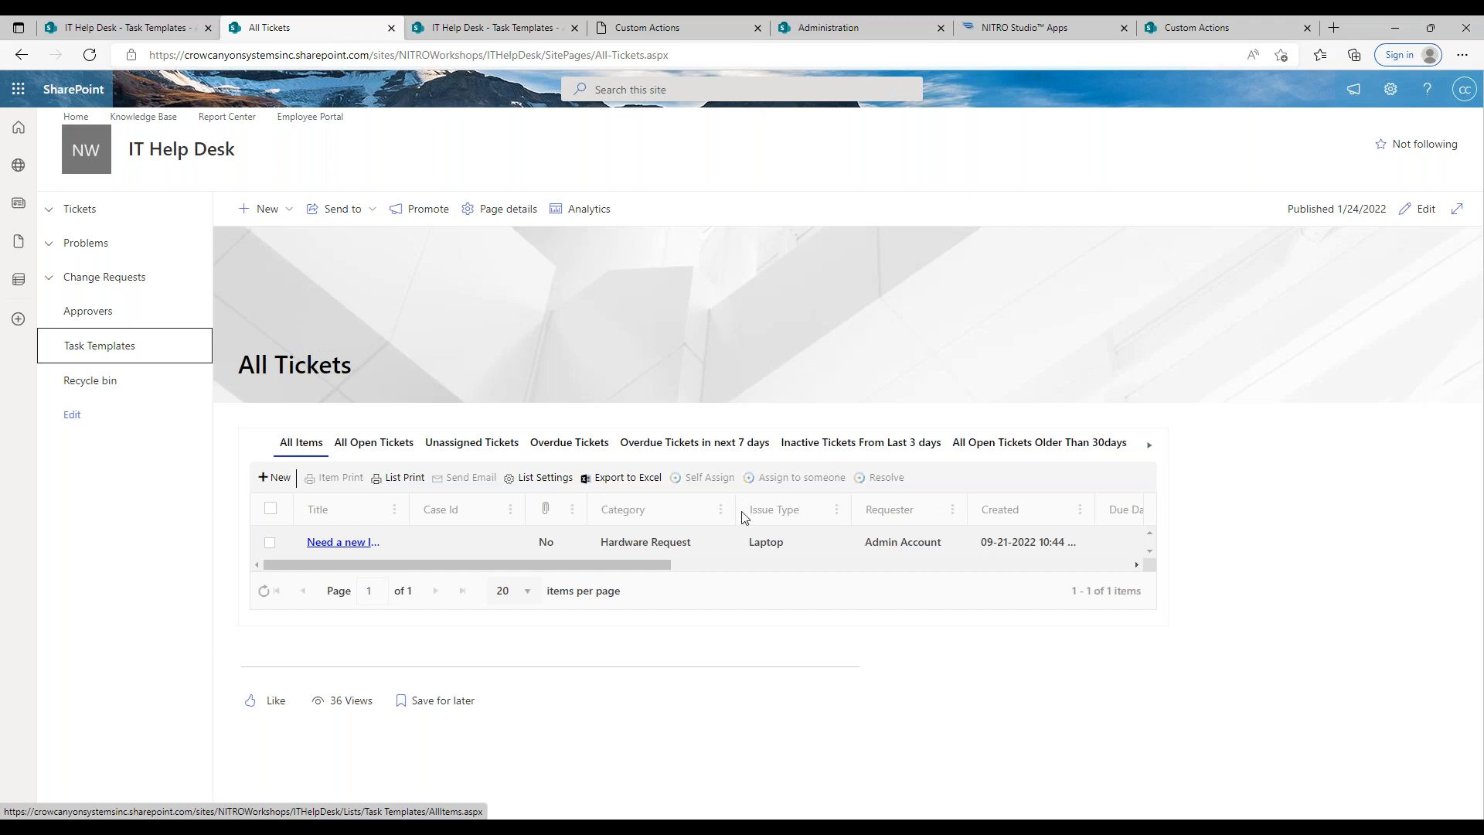
left_click(532, 29)
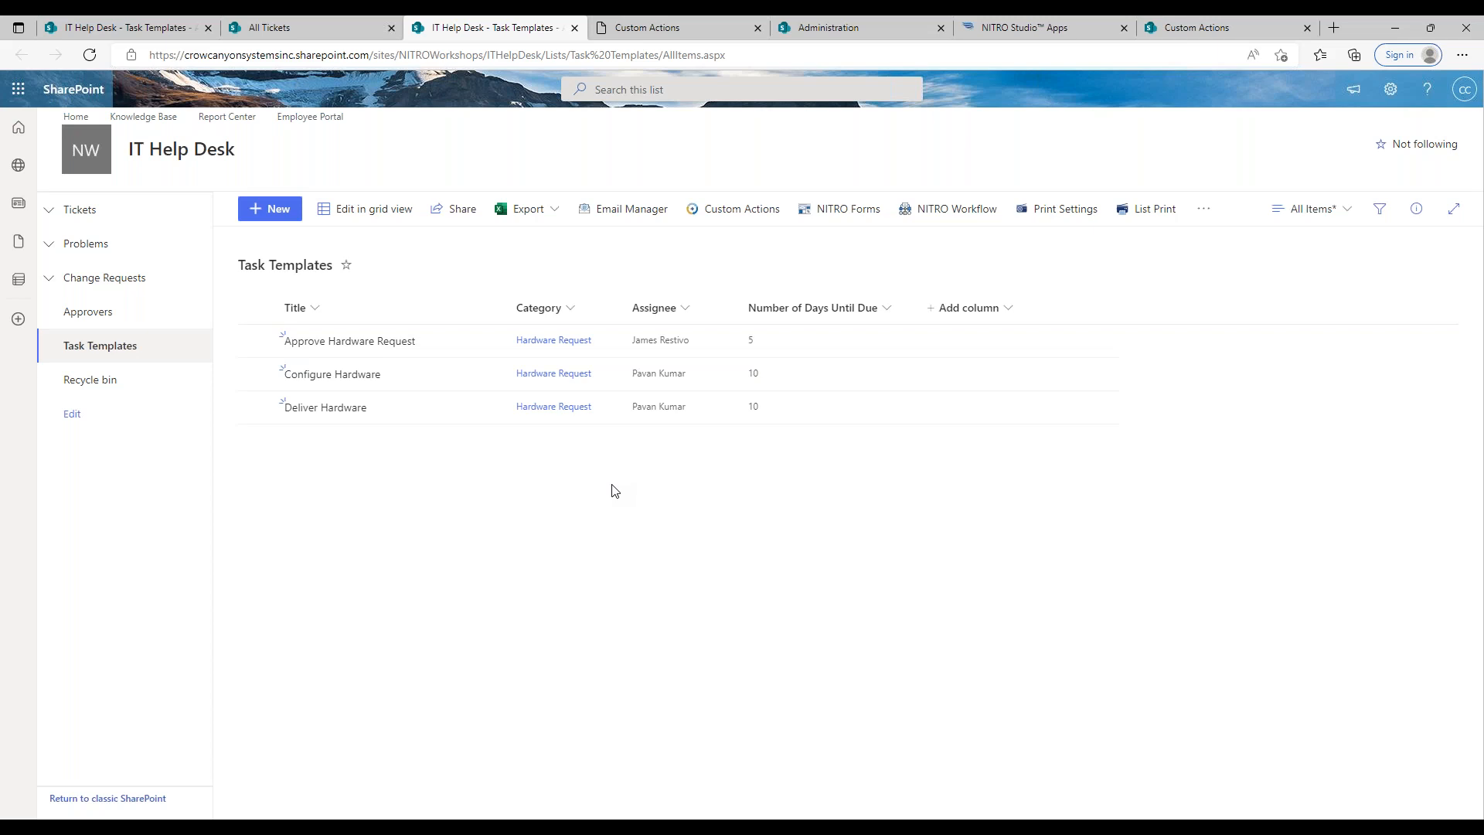
left_click(314, 19)
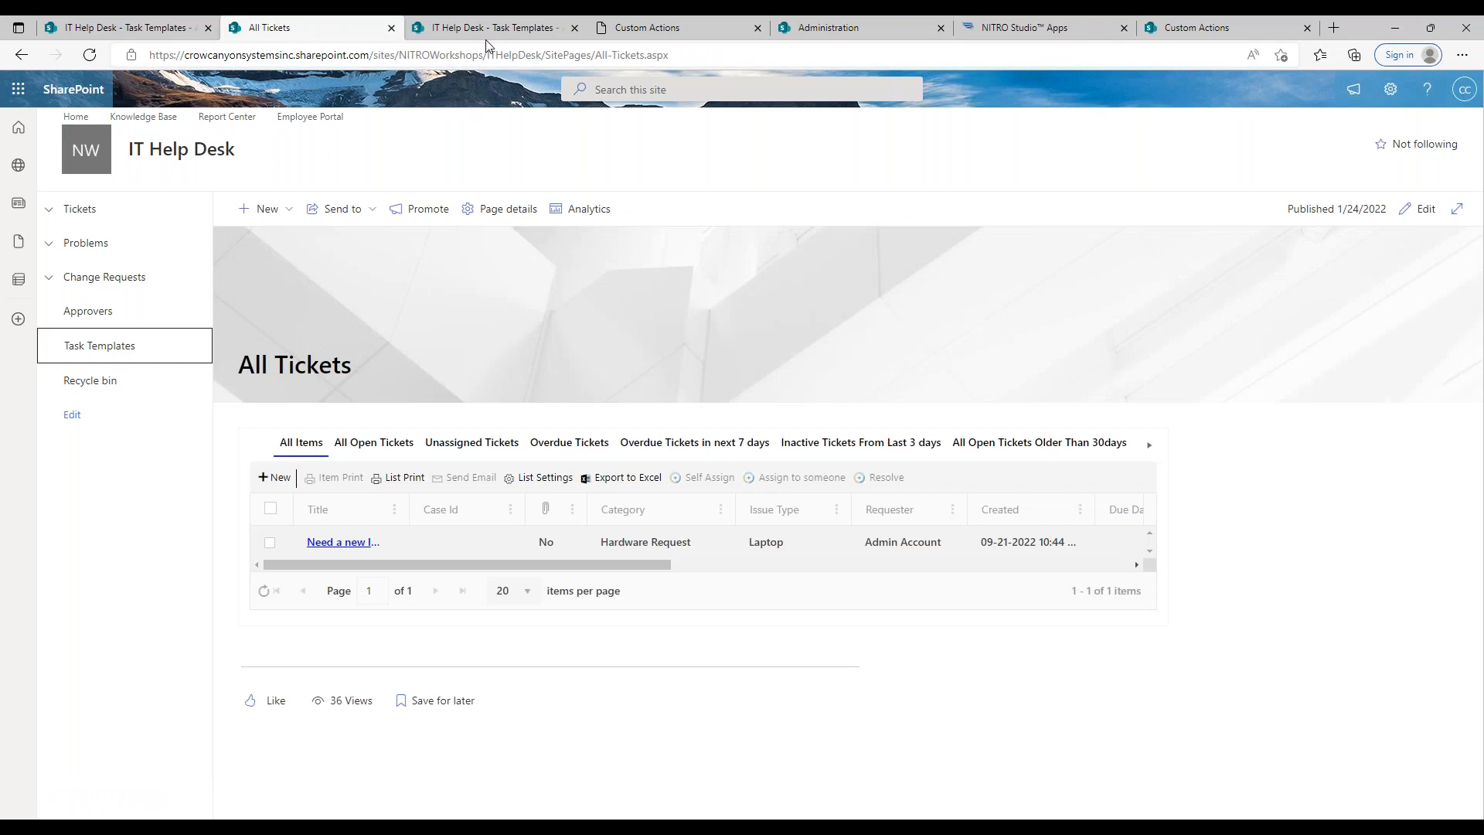
left_click(486, 27)
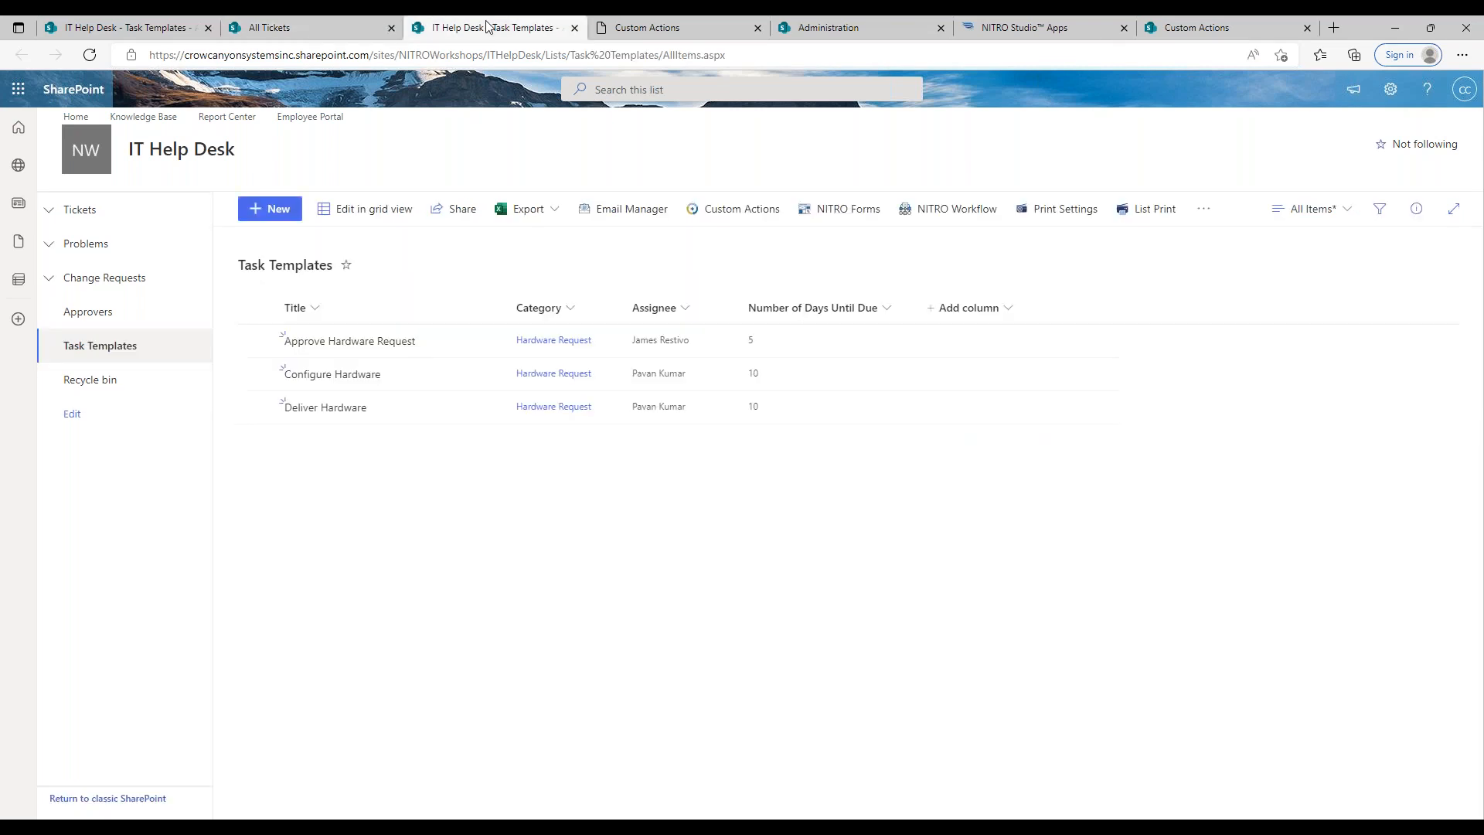
left_click(353, 27)
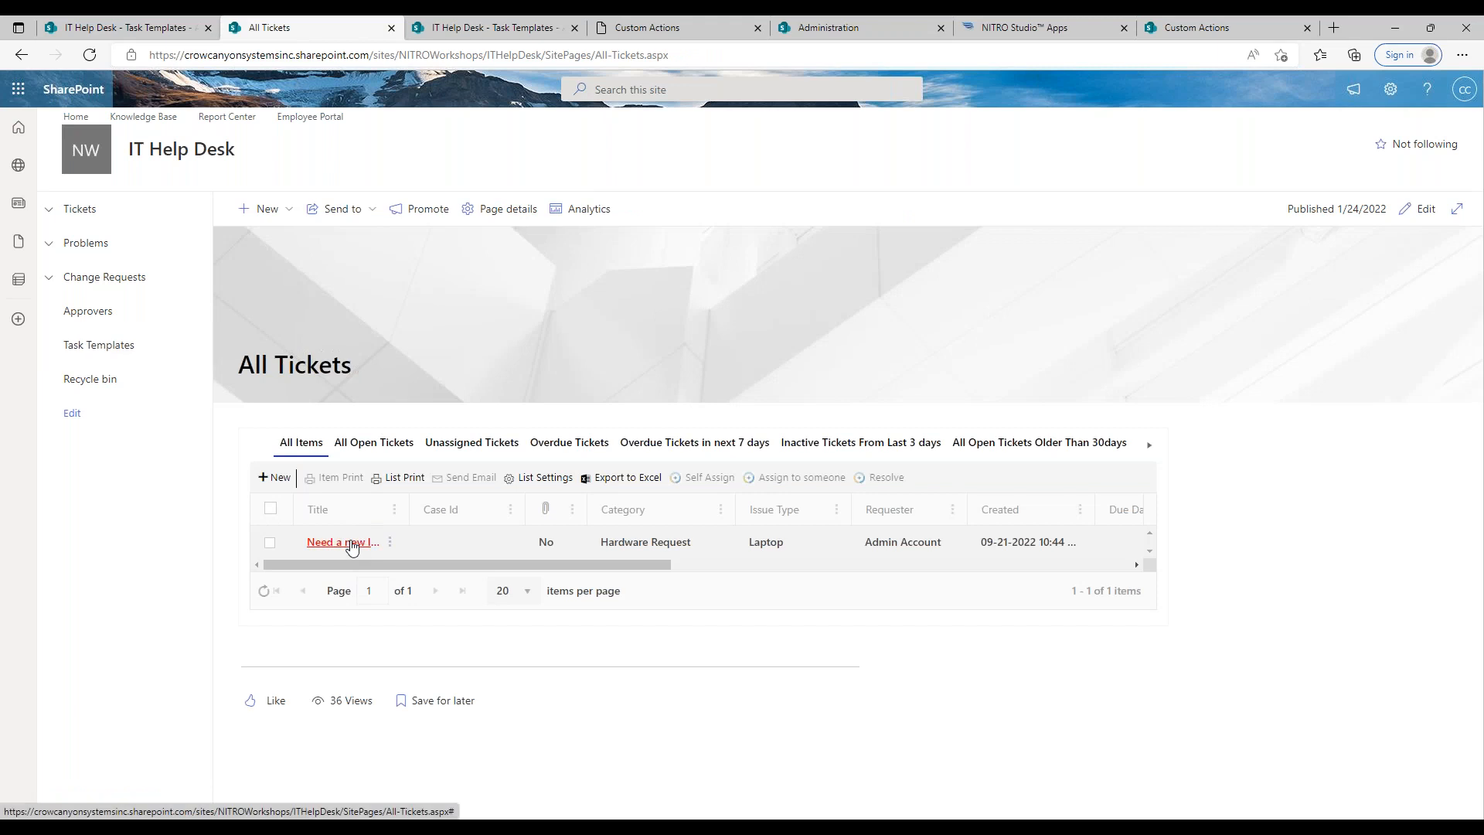
Step: Open the "Need a new laptop" ticket, examine the associated tasks under its related items, and close it
left_click(352, 545)
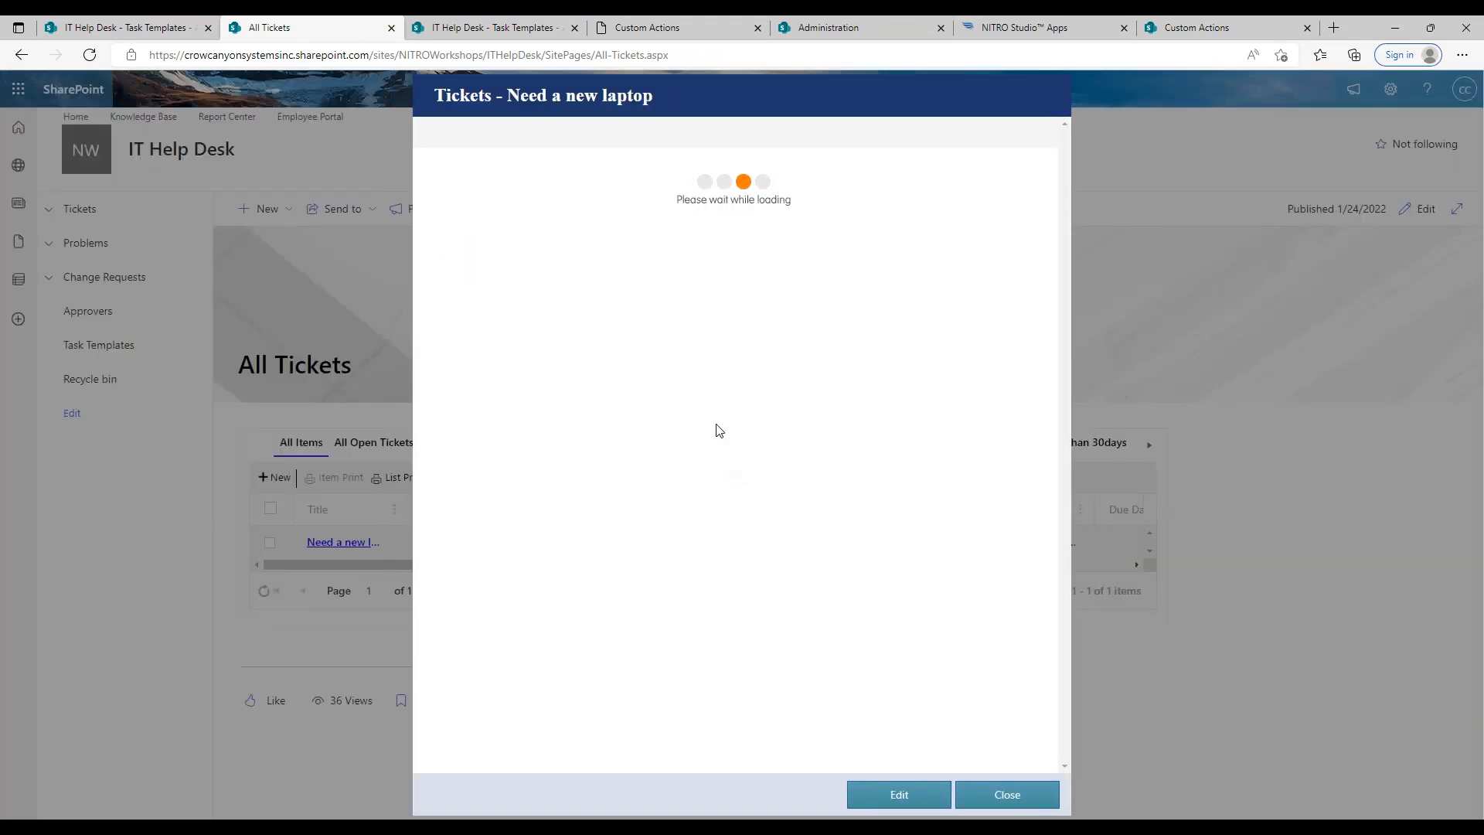
left_click(731, 179)
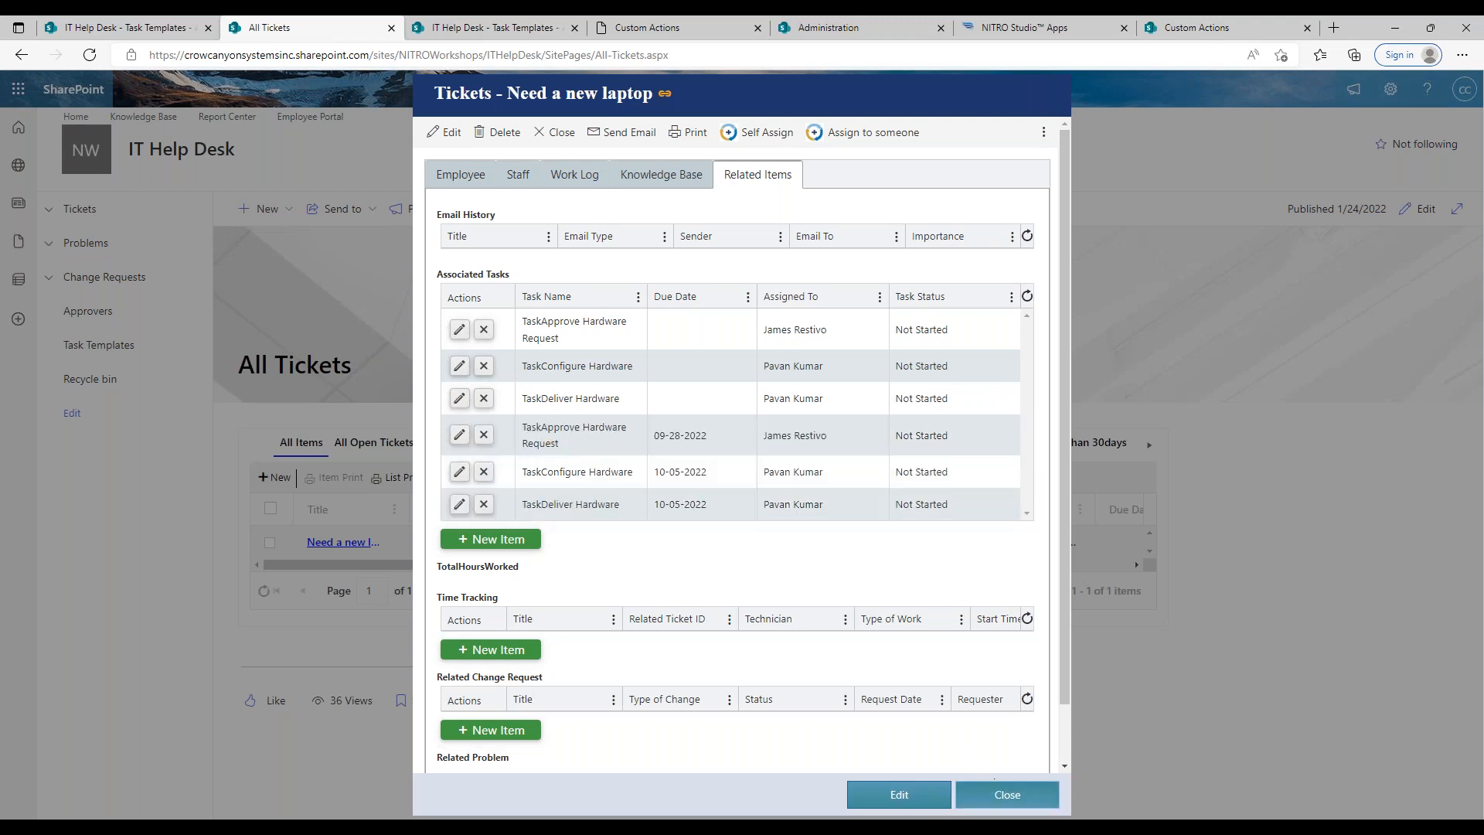
left_click(1007, 795)
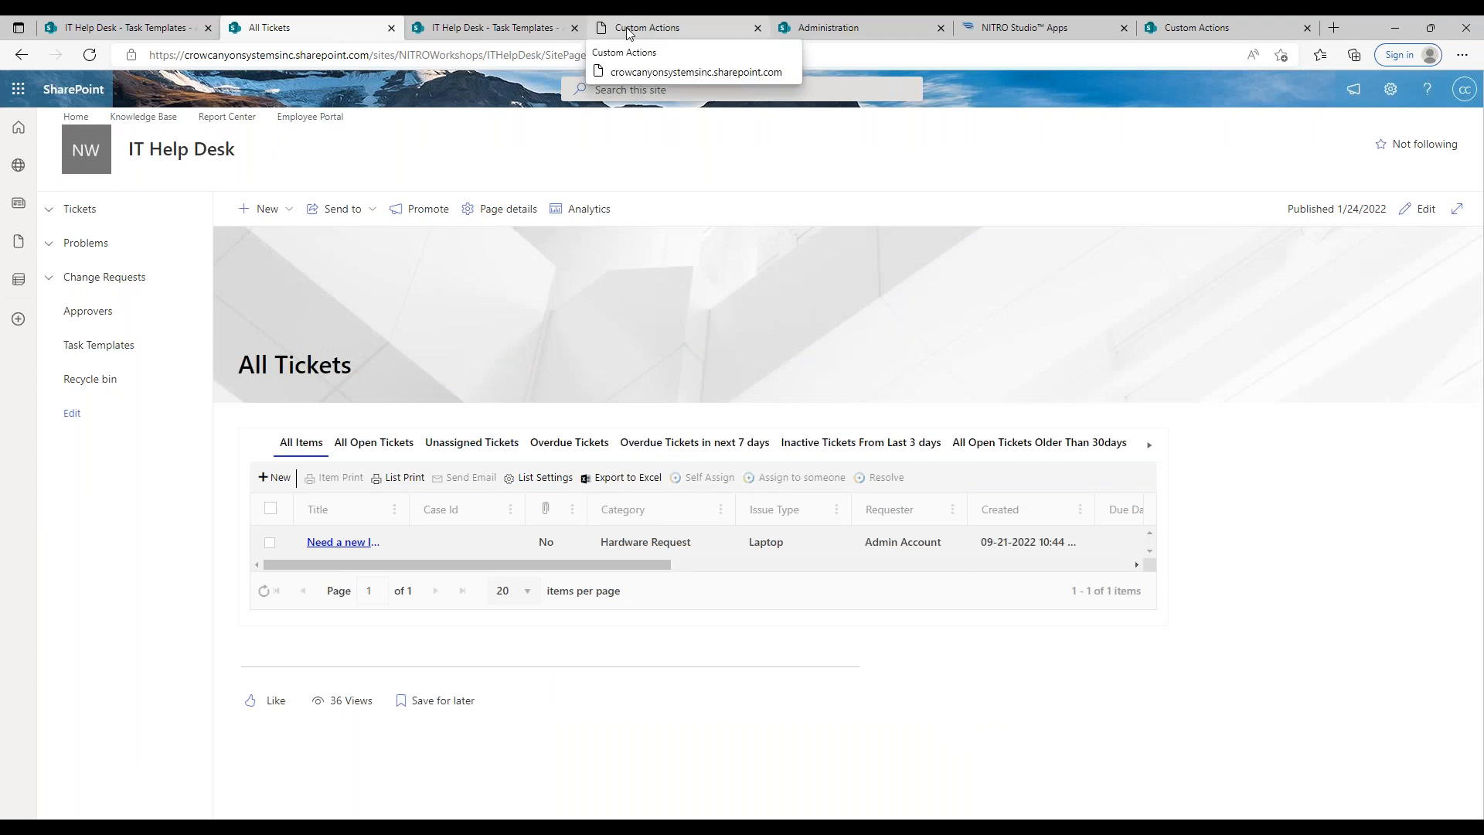
left_click(275, 477)
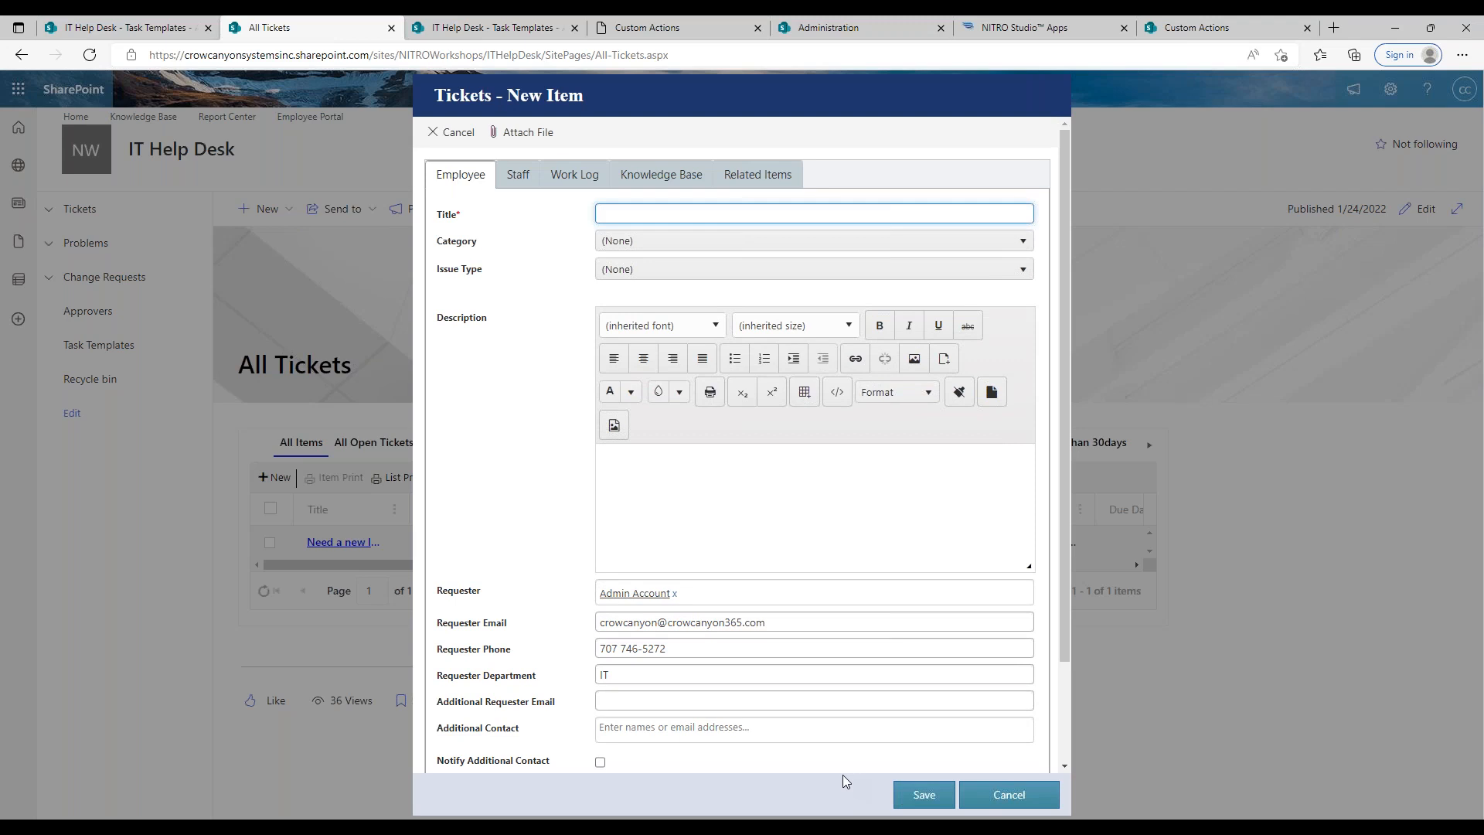
left_click(1022, 801)
key("ctrl+Tab")
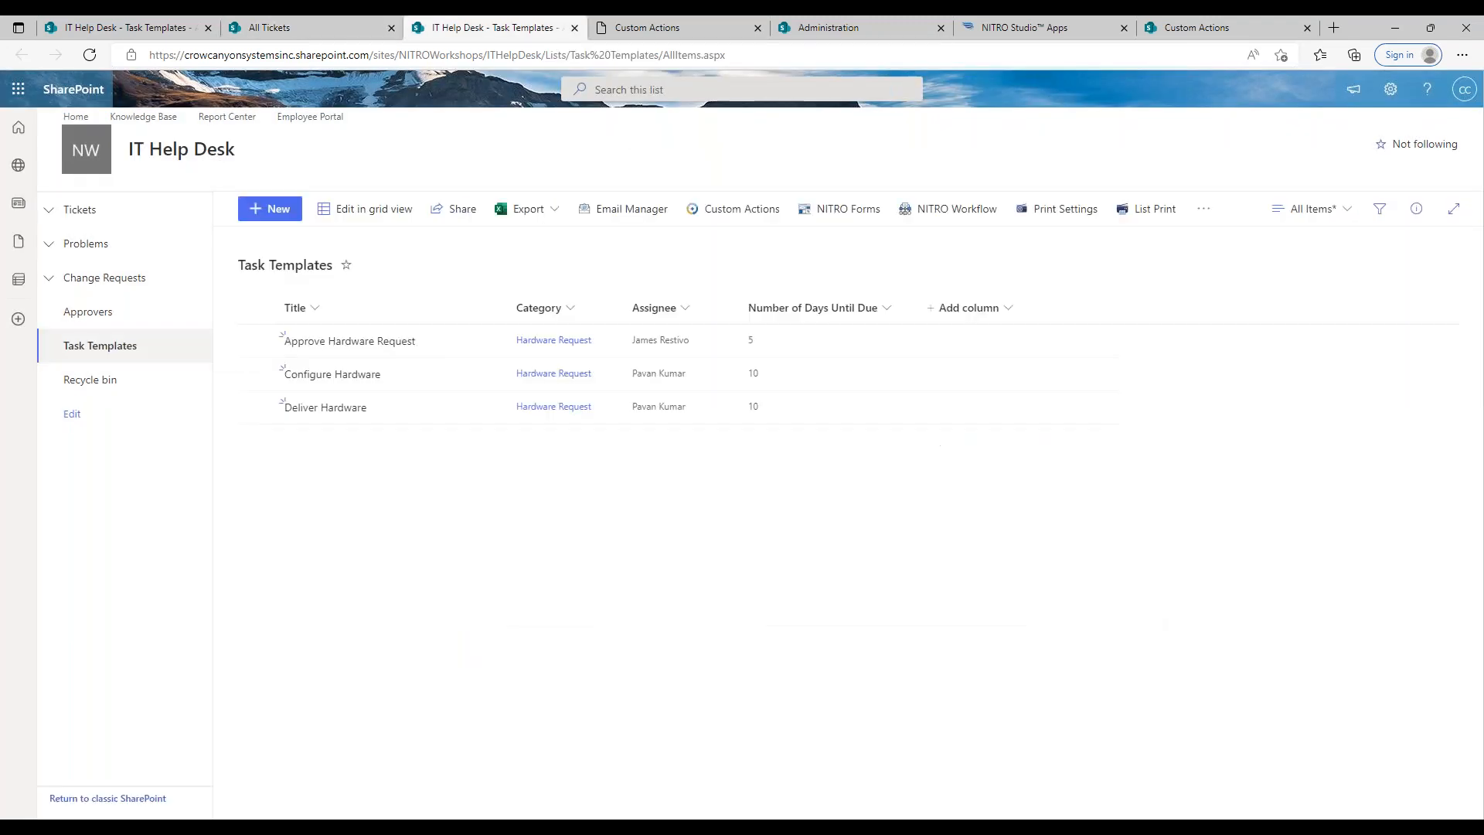
Step: Open the GetTasks query action in the Create Tasks from Template custom action and examine its Category condition's value expression
left_click(662, 28)
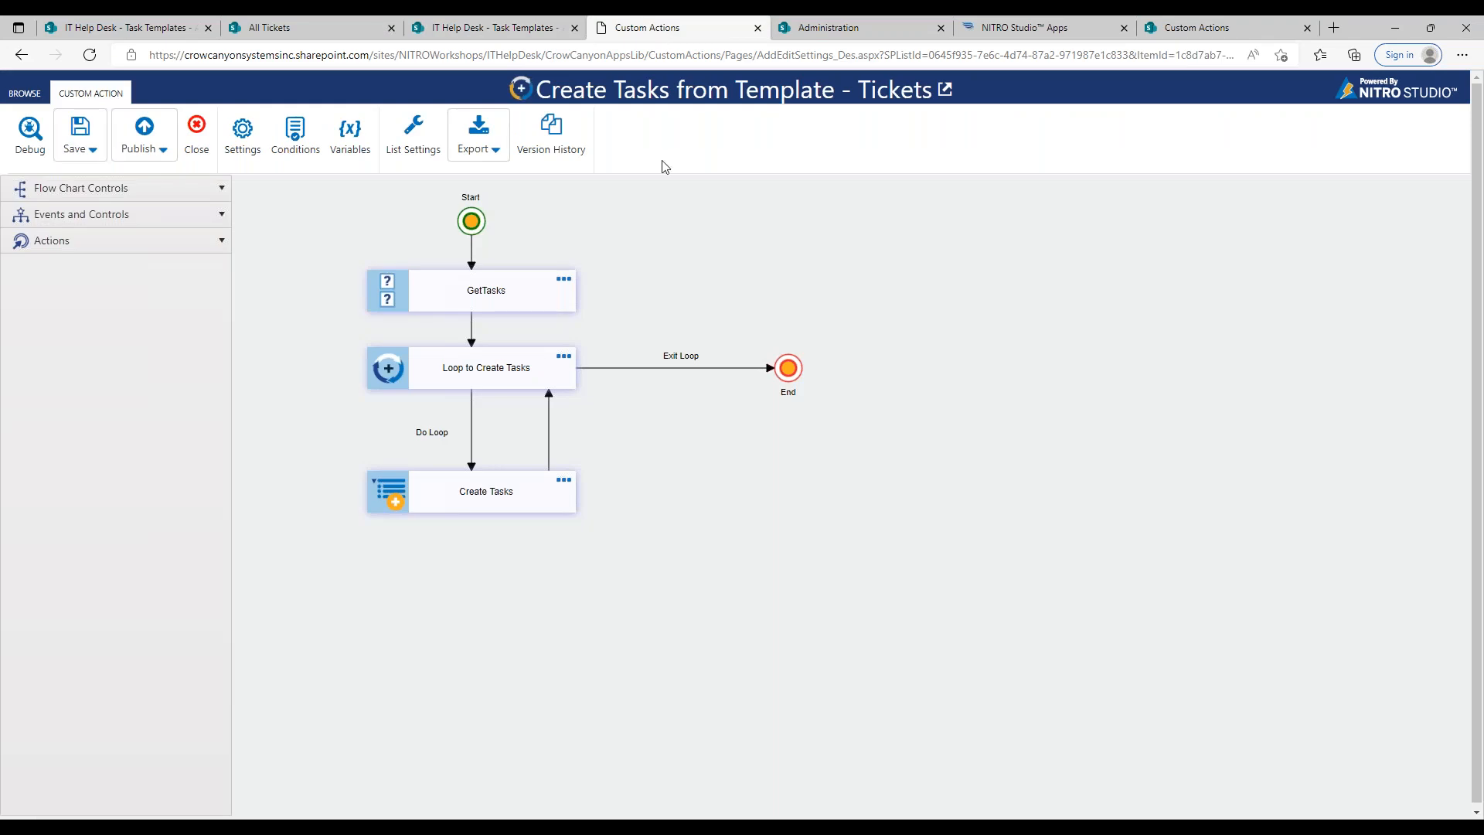
left_click(466, 361)
left_click(565, 281)
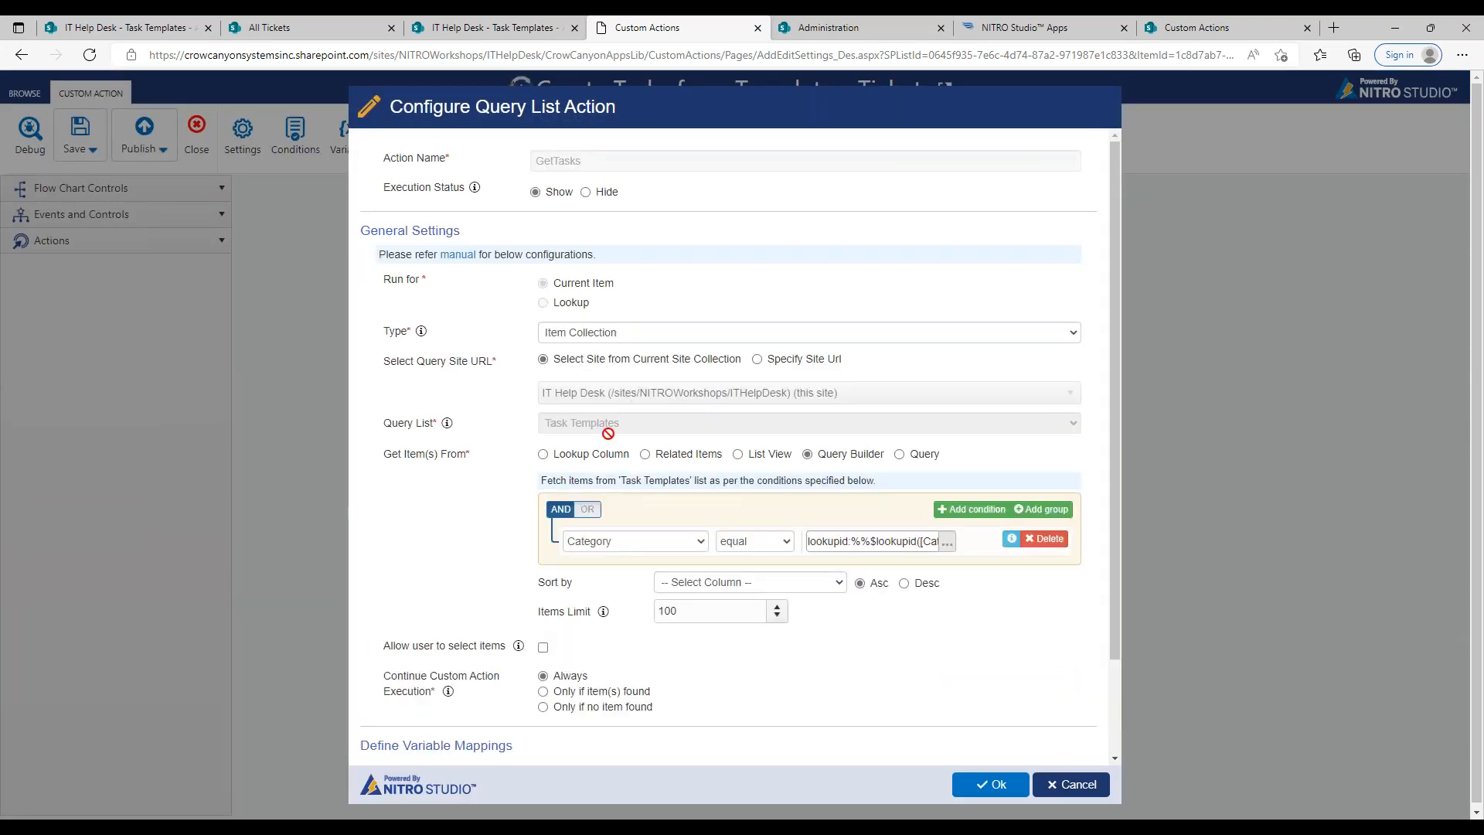
left_click_drag(834, 542, 948, 552)
left_click(877, 541)
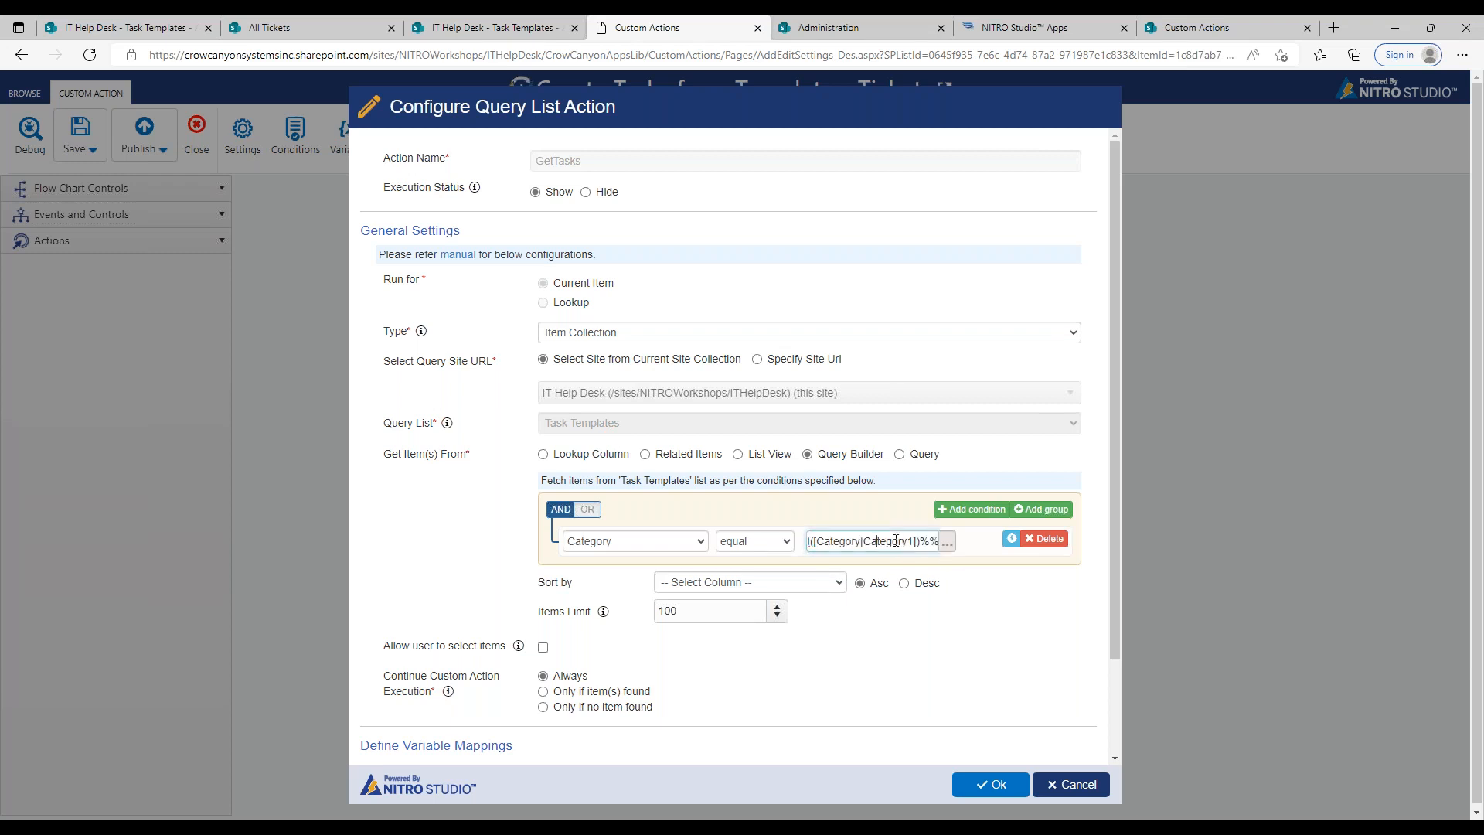
left_click_drag(886, 543, 809, 542)
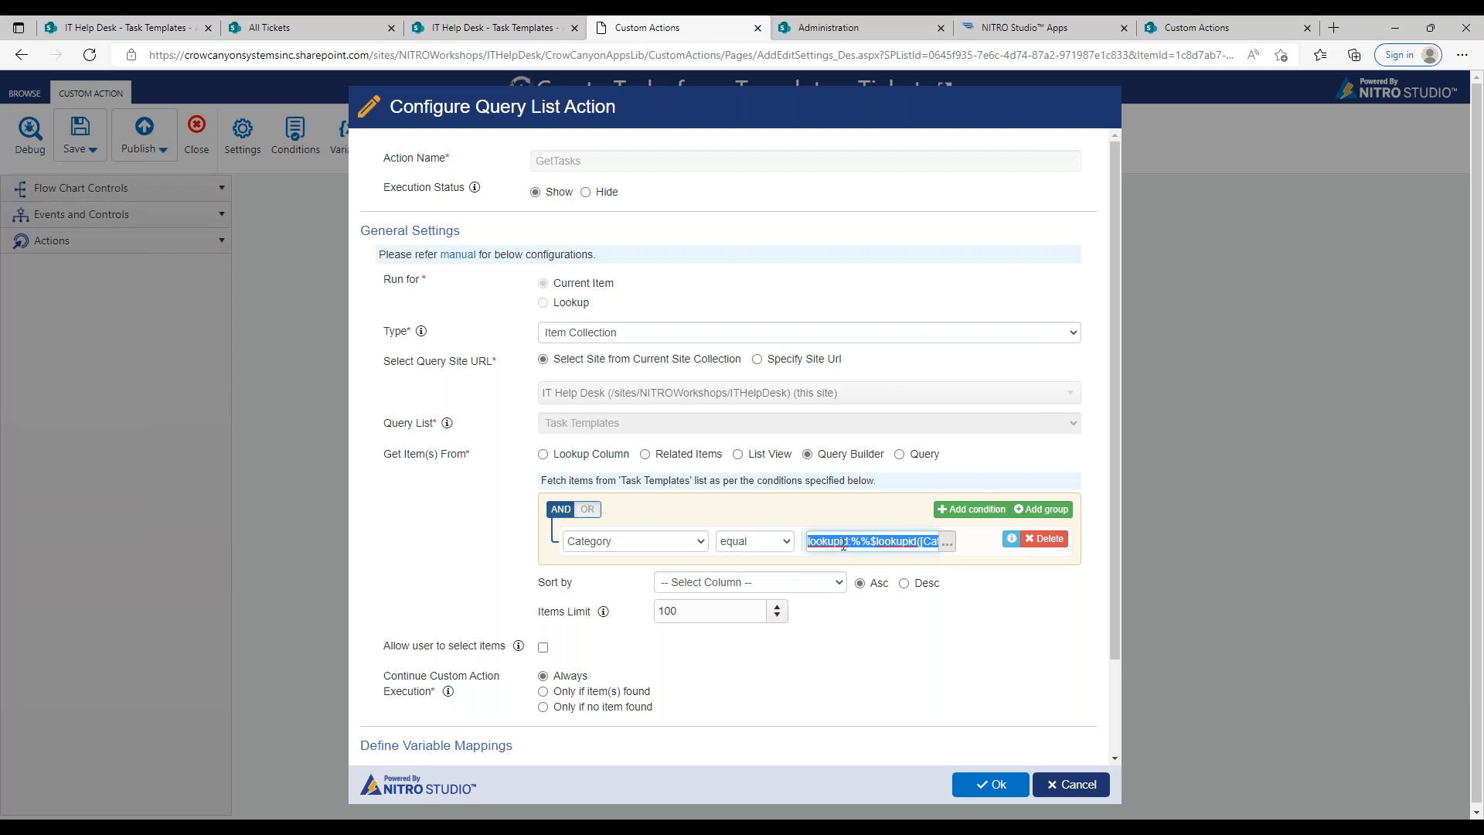
left_click(837, 539)
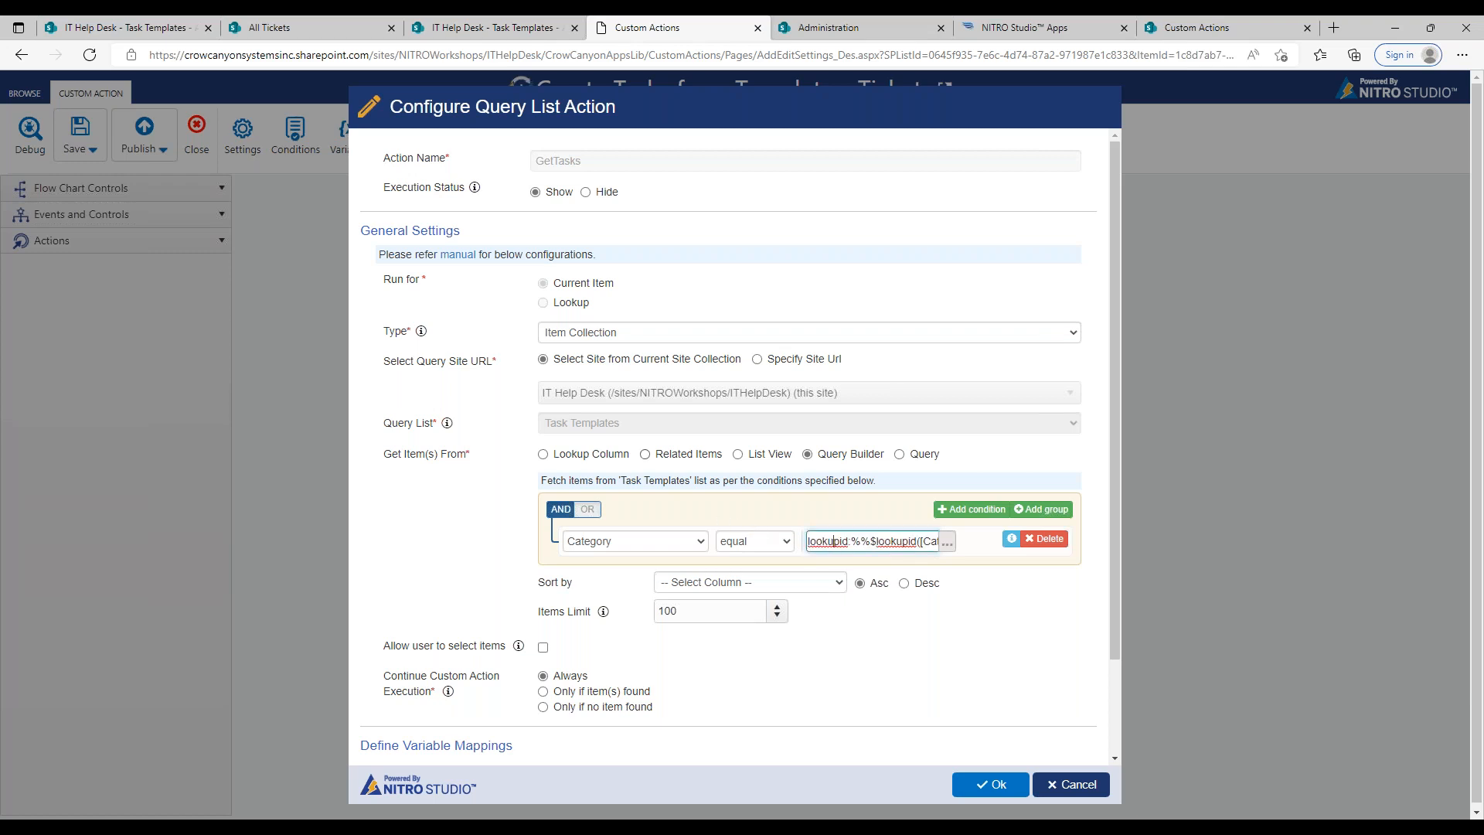
Step: Check the Task Templates list that GetTasks queries, and close the GetTasks configuration without saving
left_click(492, 27)
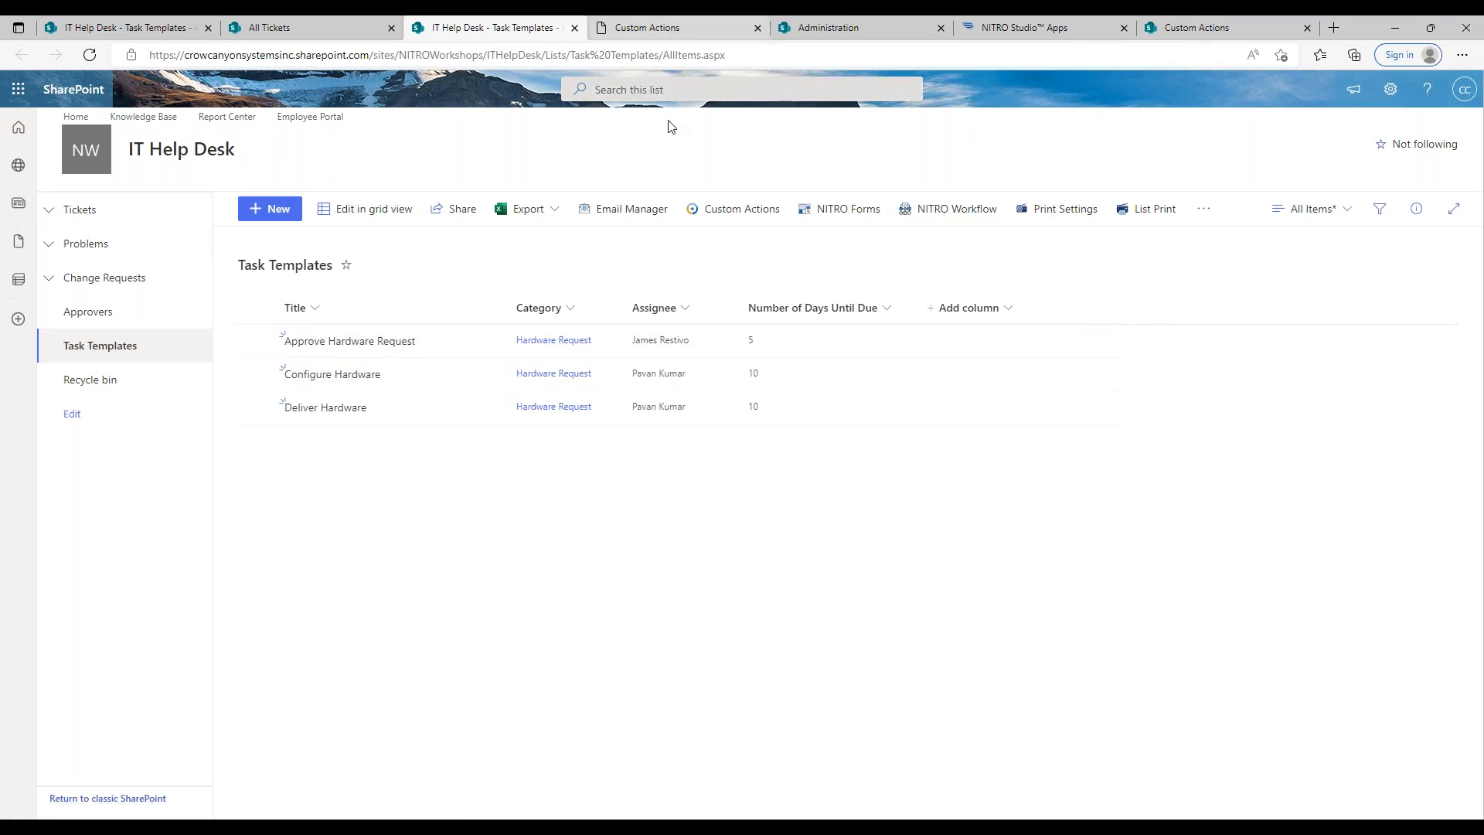
left_click(680, 31)
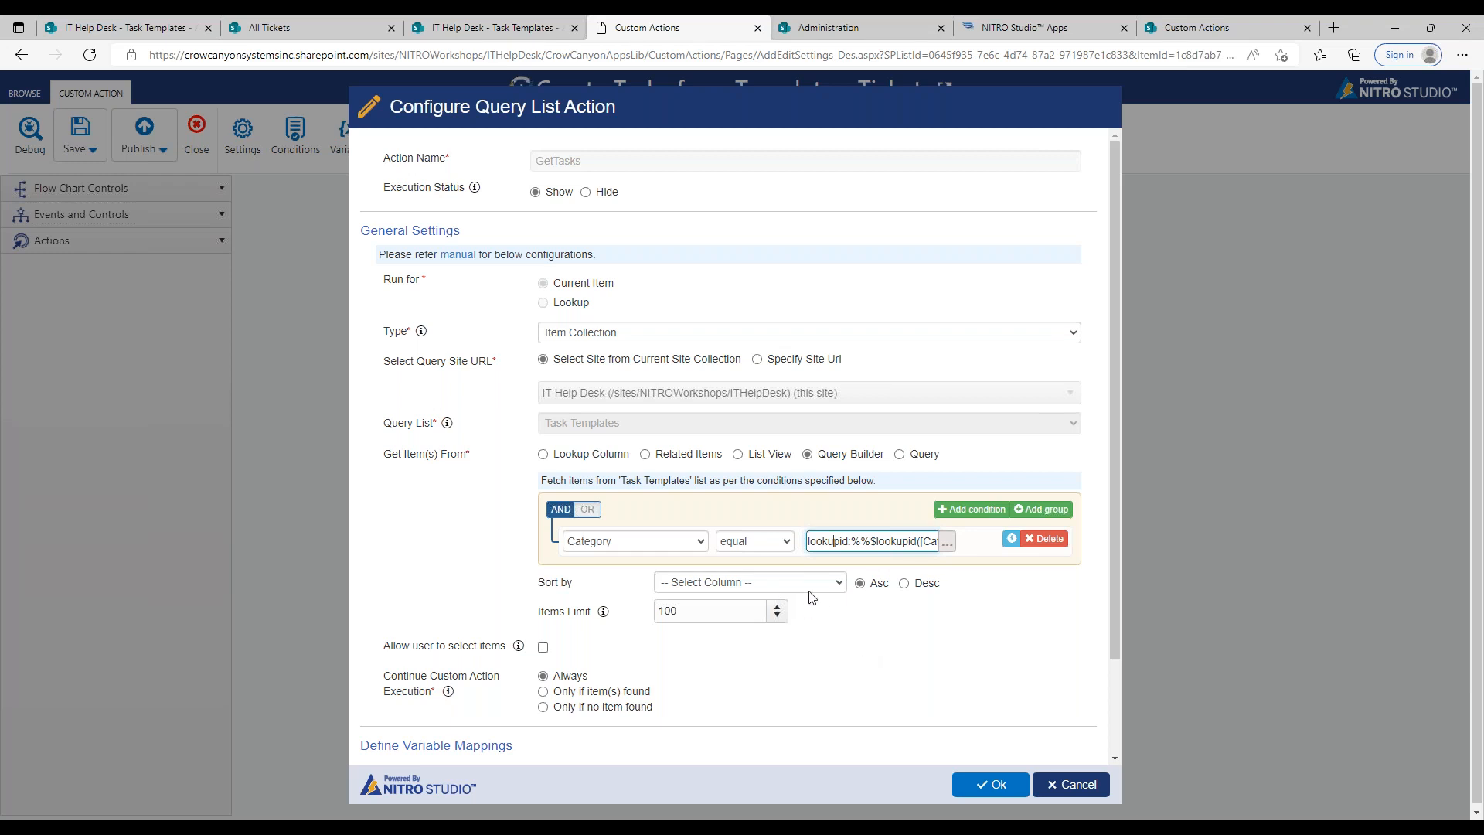
left_click(1061, 794)
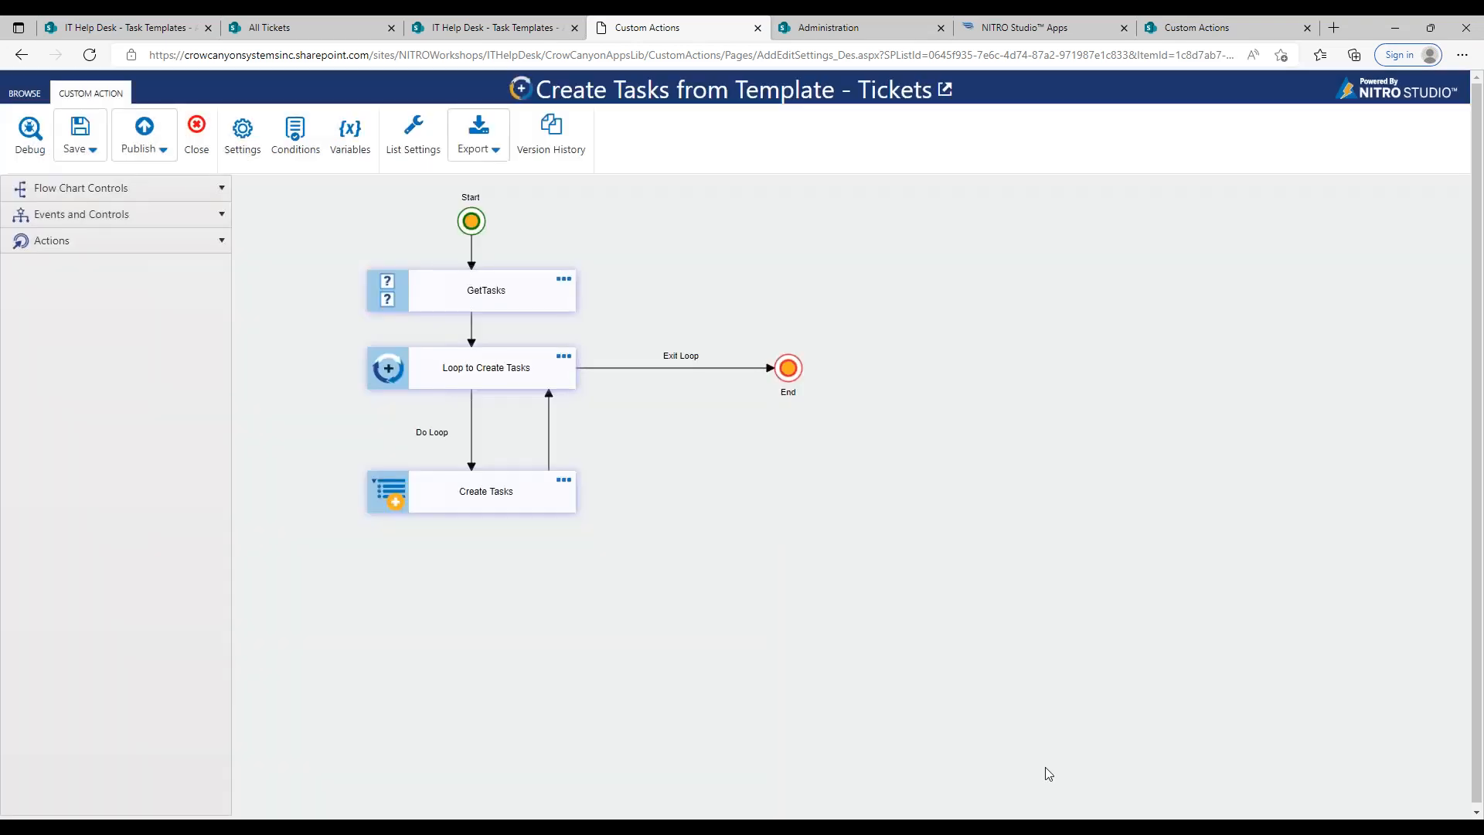
Step: Review the Loop to Create Tasks control's loop type and connection mappings, and close its settings
double_click(560, 361)
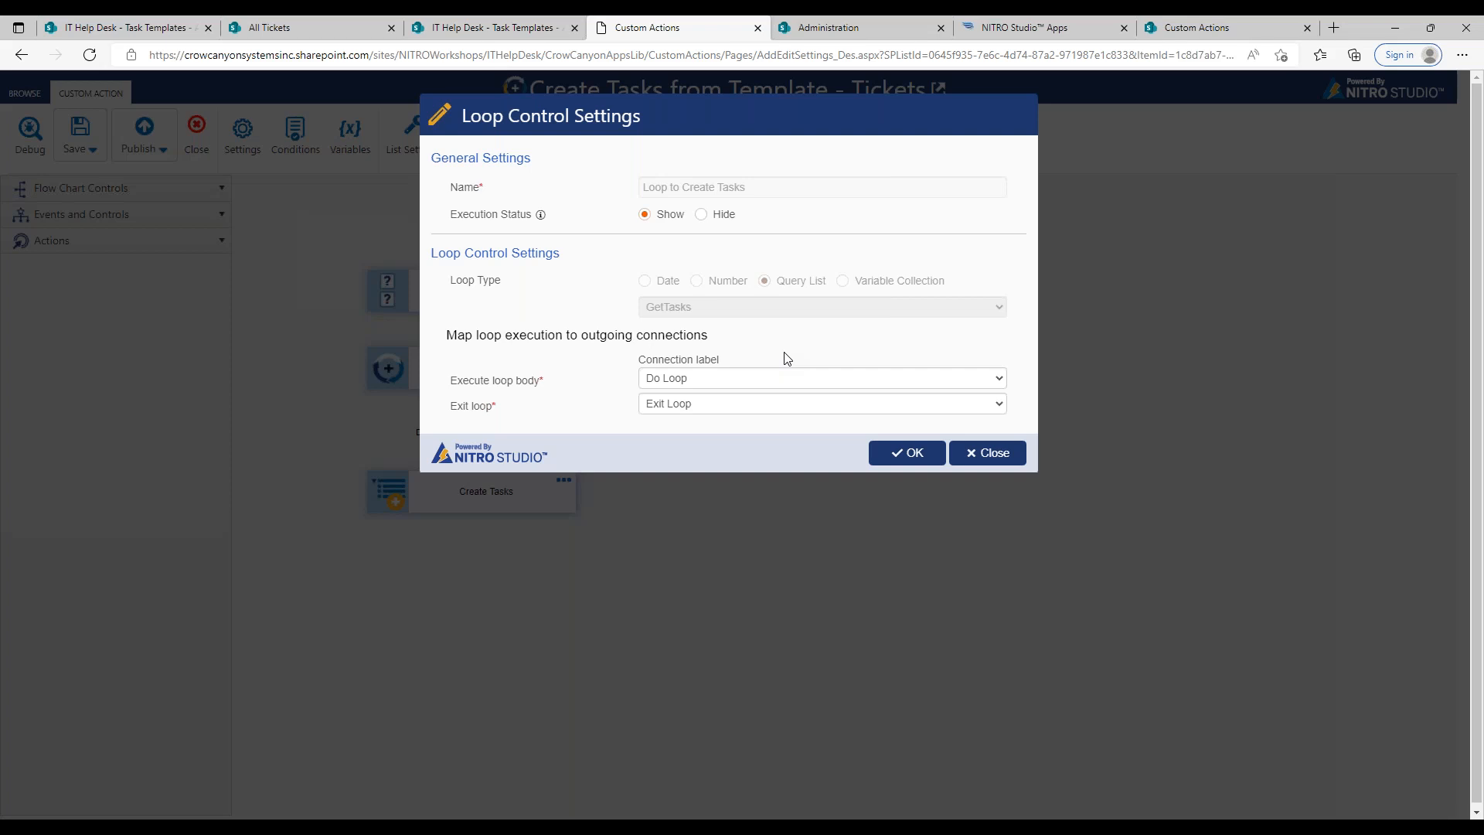
left_click(965, 448)
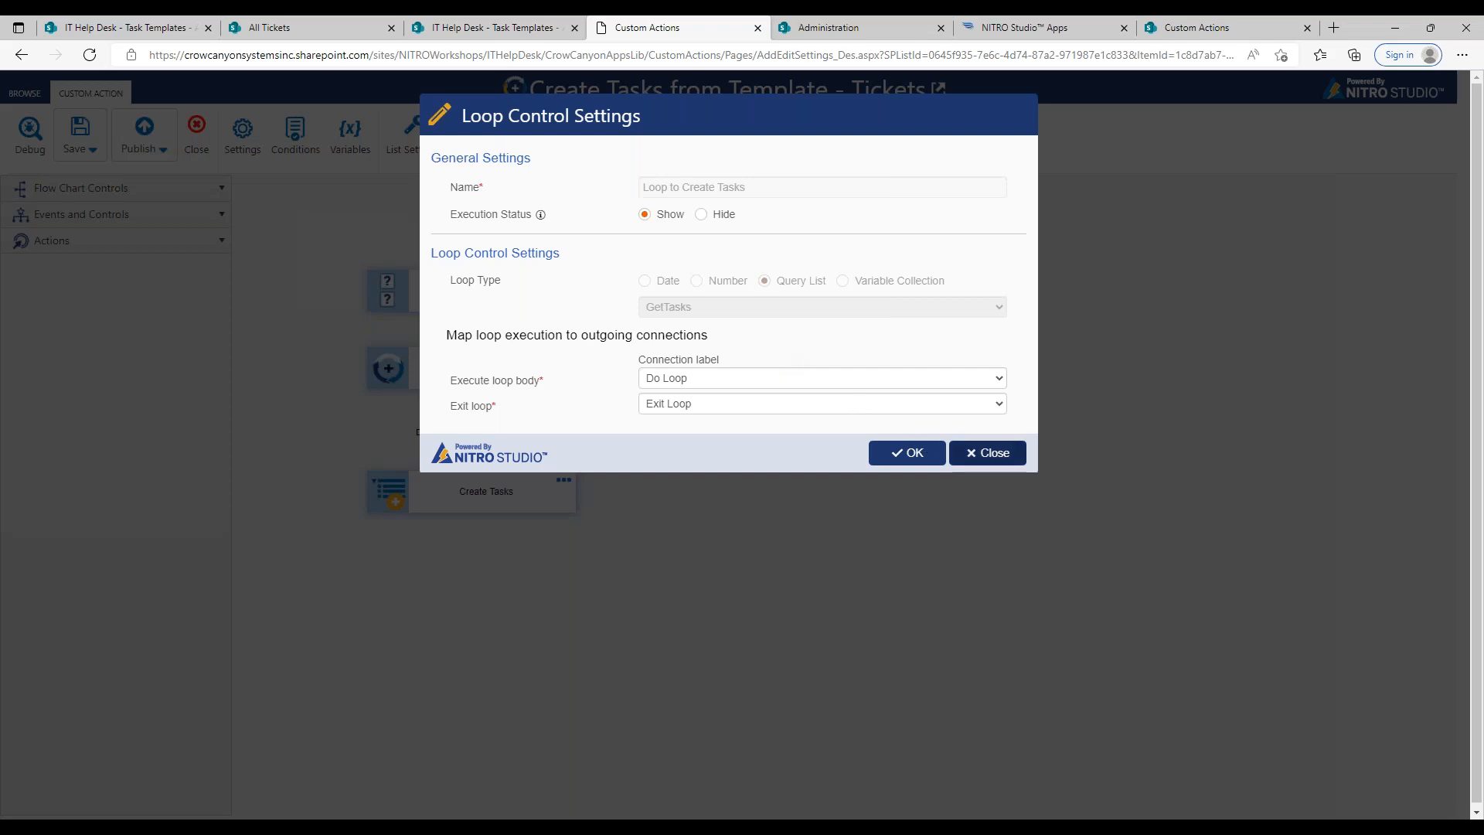
left_click(971, 453)
Step: Add a predefined column mapping to the Create Tasks action and choose Task Name as its column
double_click(562, 485)
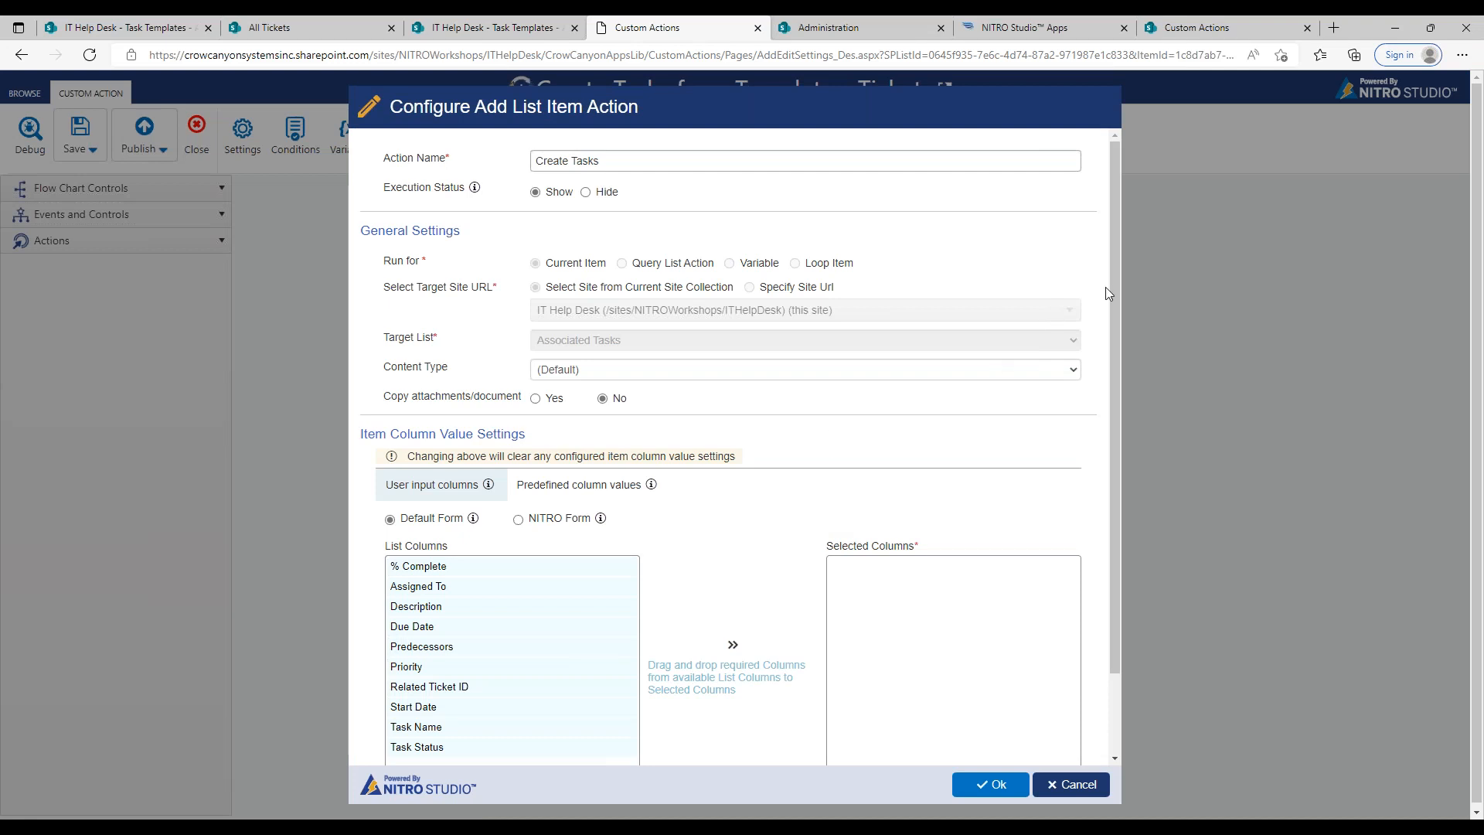
left_click_drag(1115, 291, 1121, 377)
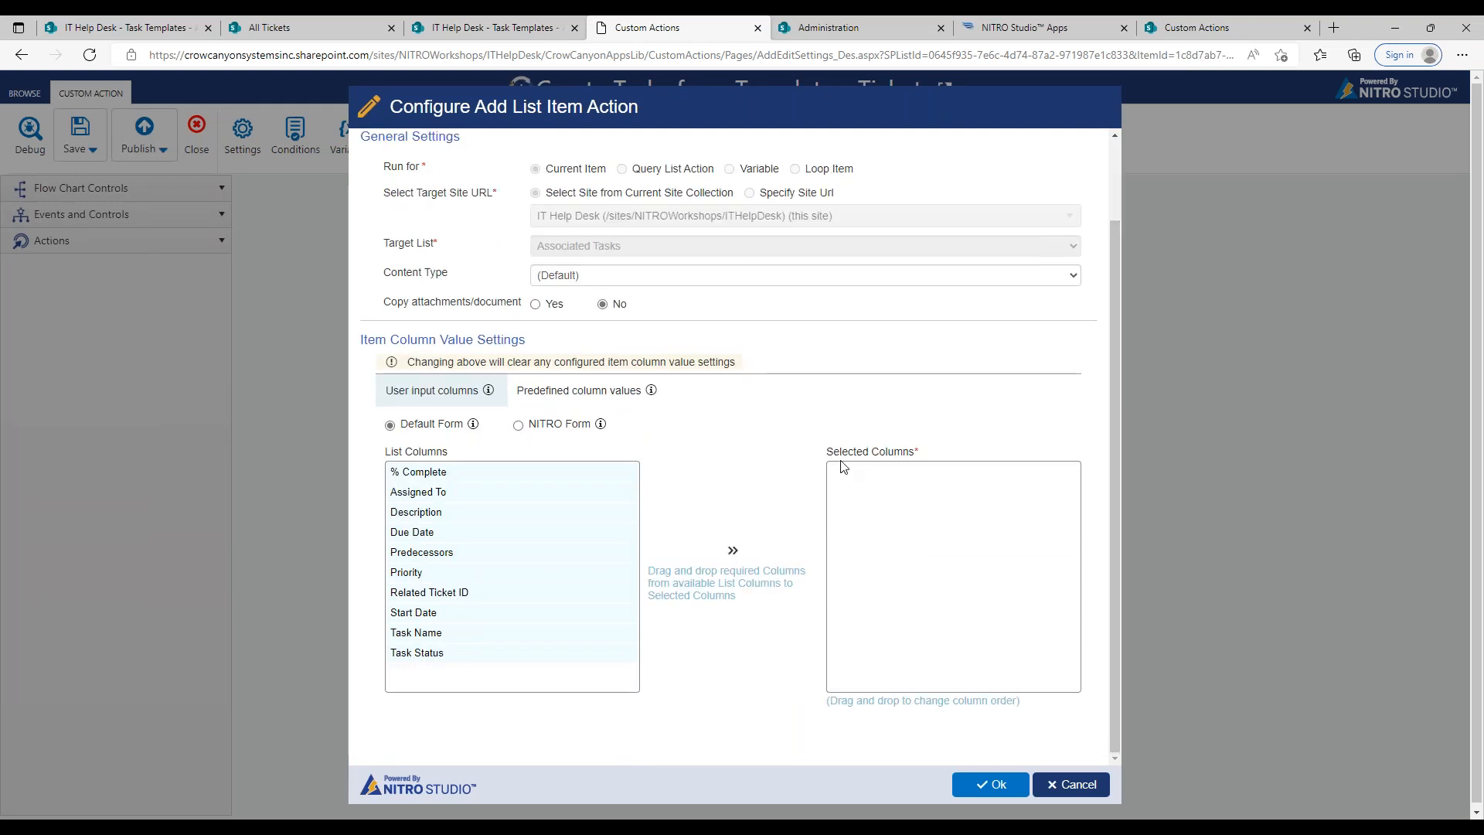
left_click(629, 392)
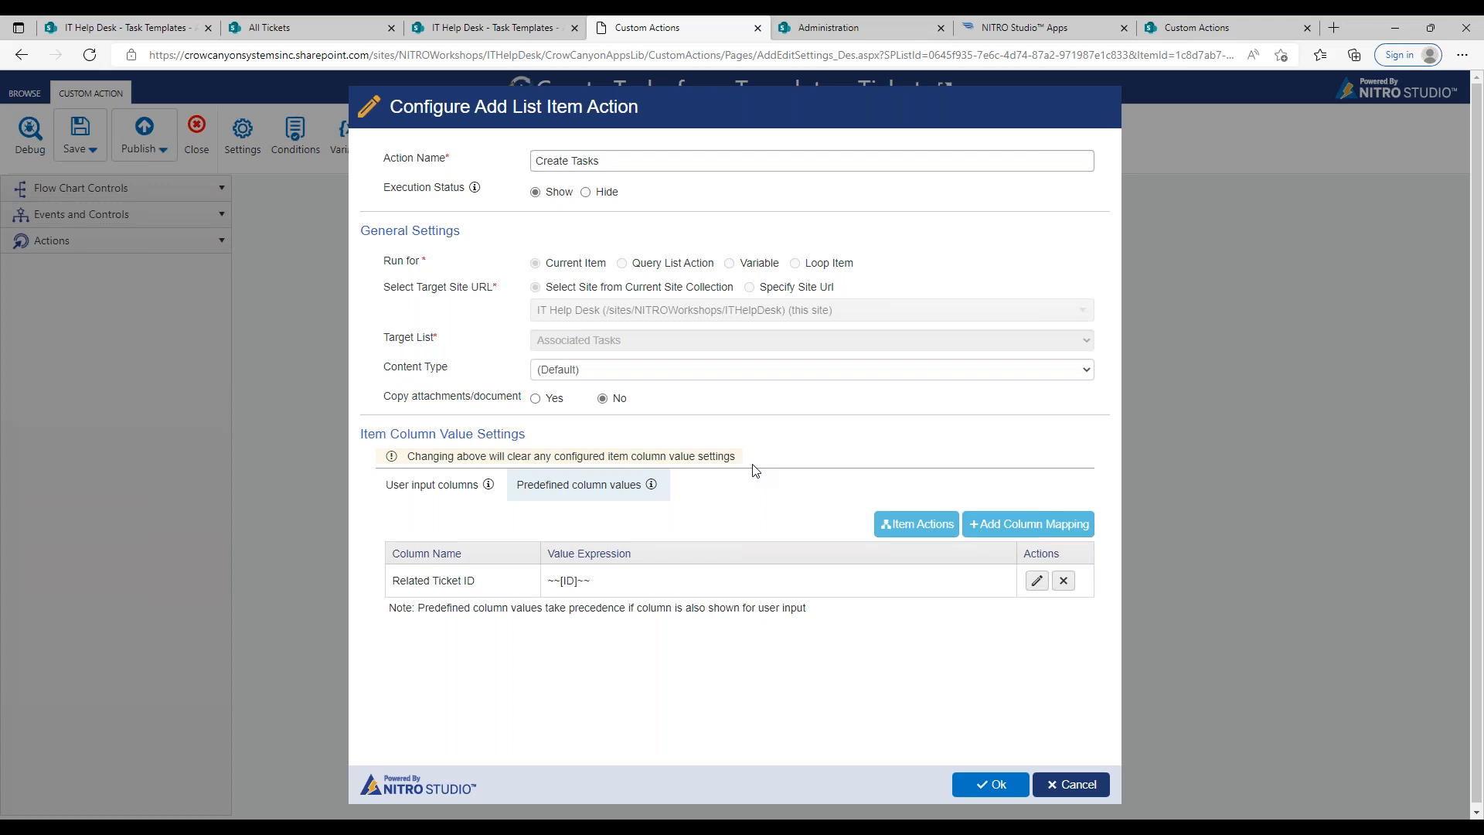
left_click(1005, 524)
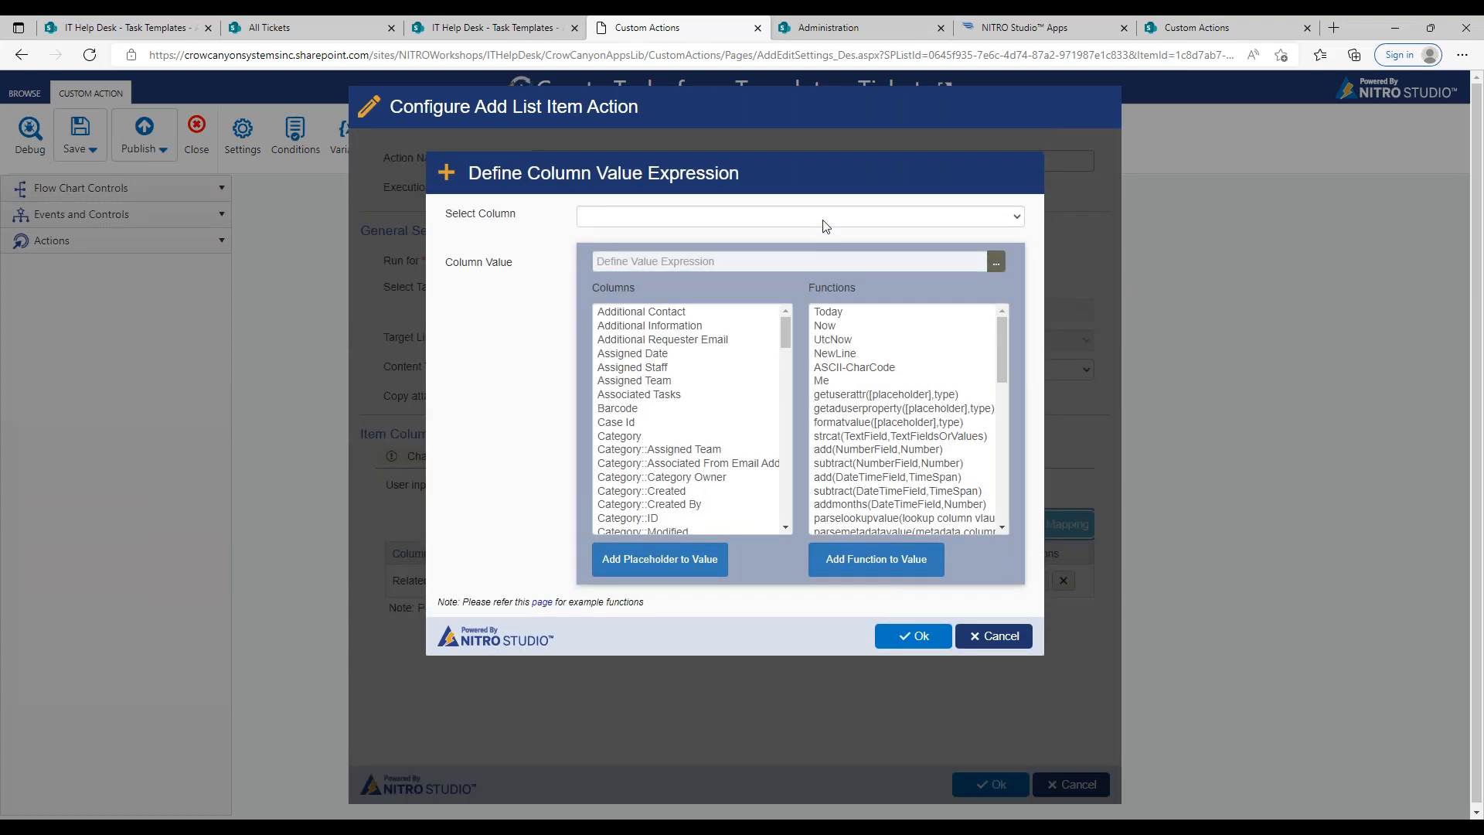
left_click(823, 219)
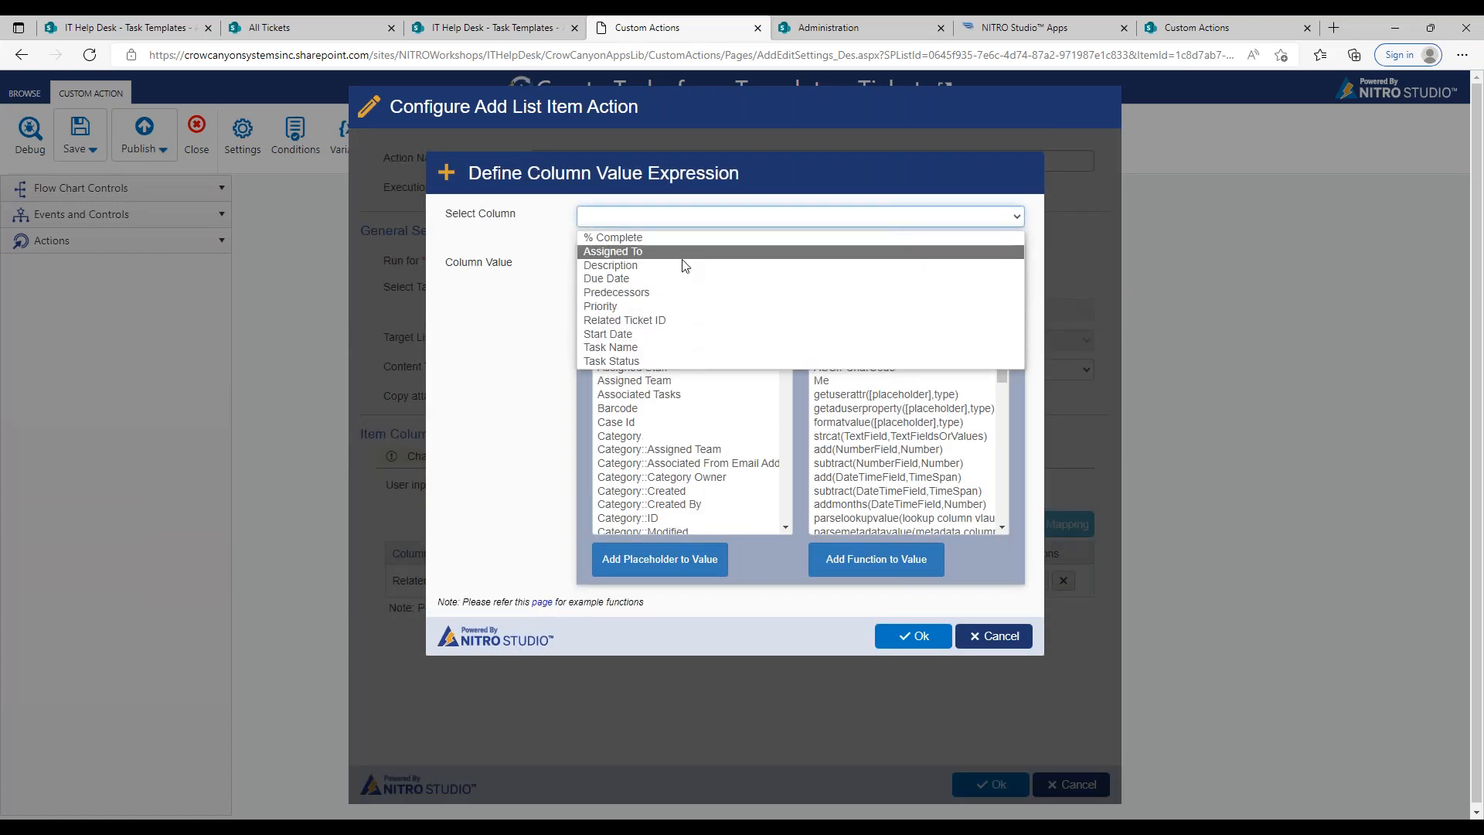
left_click(650, 347)
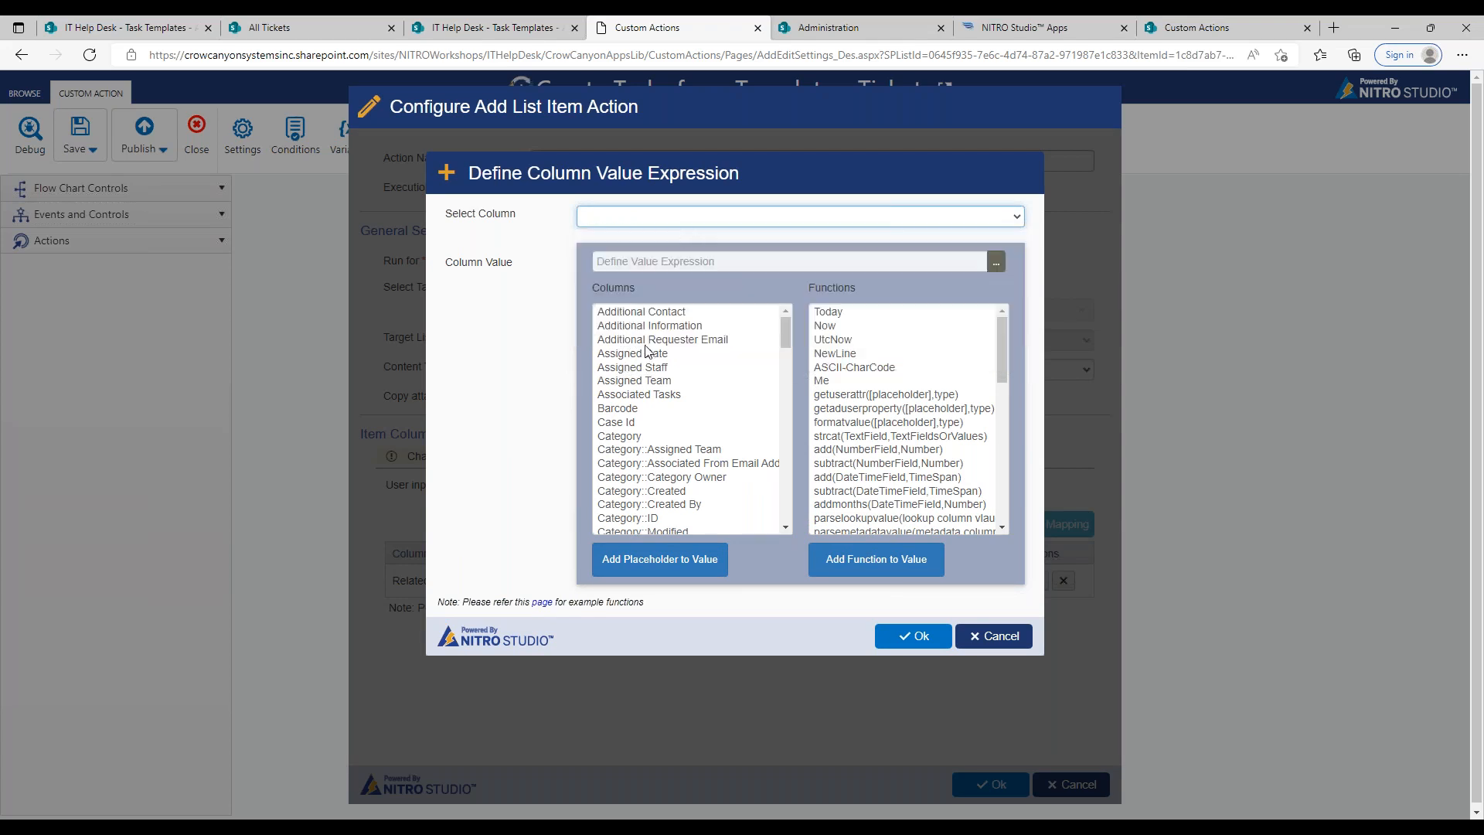
left_click(958, 260)
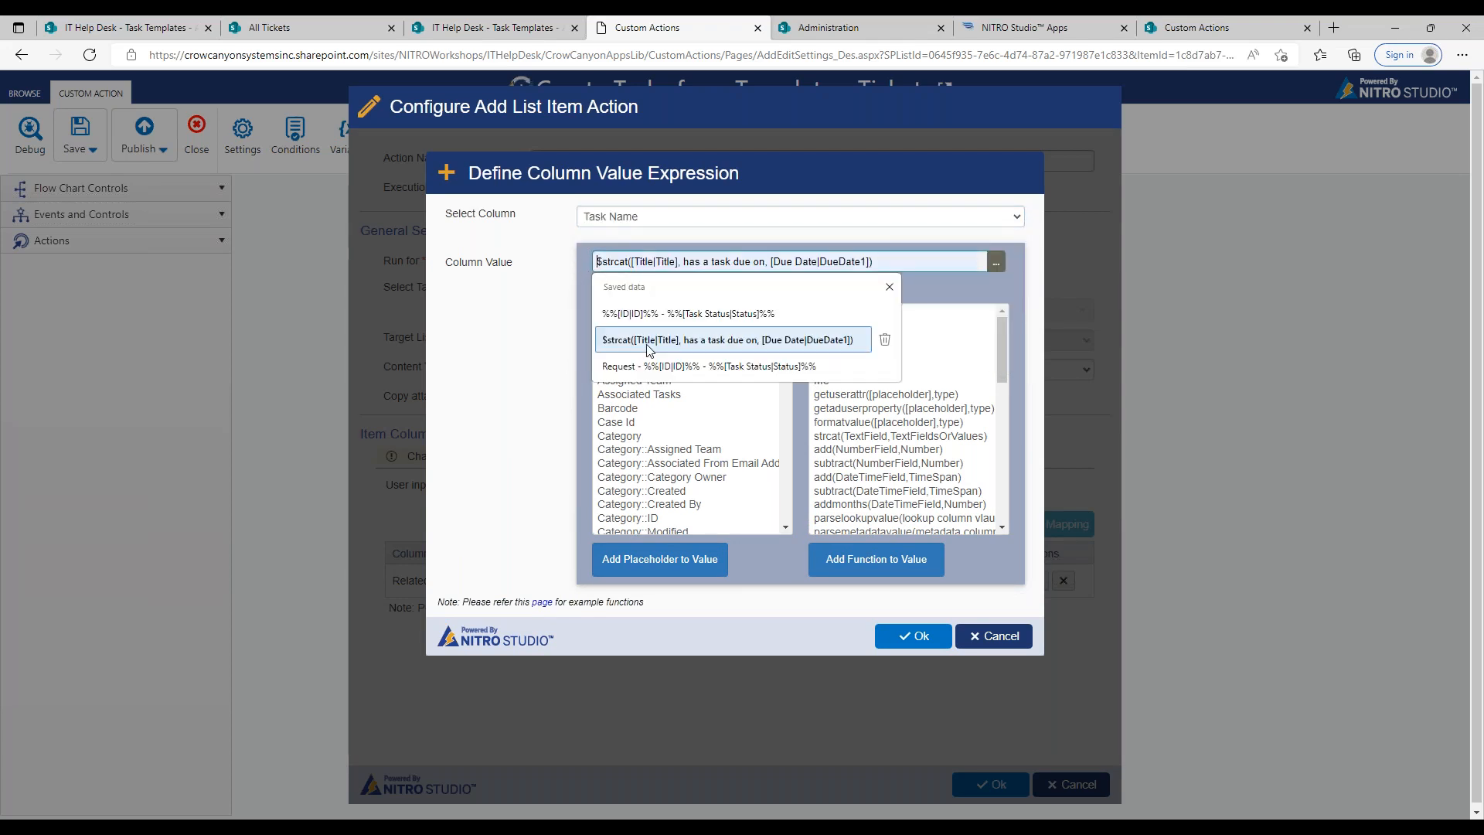
left_click(562, 325)
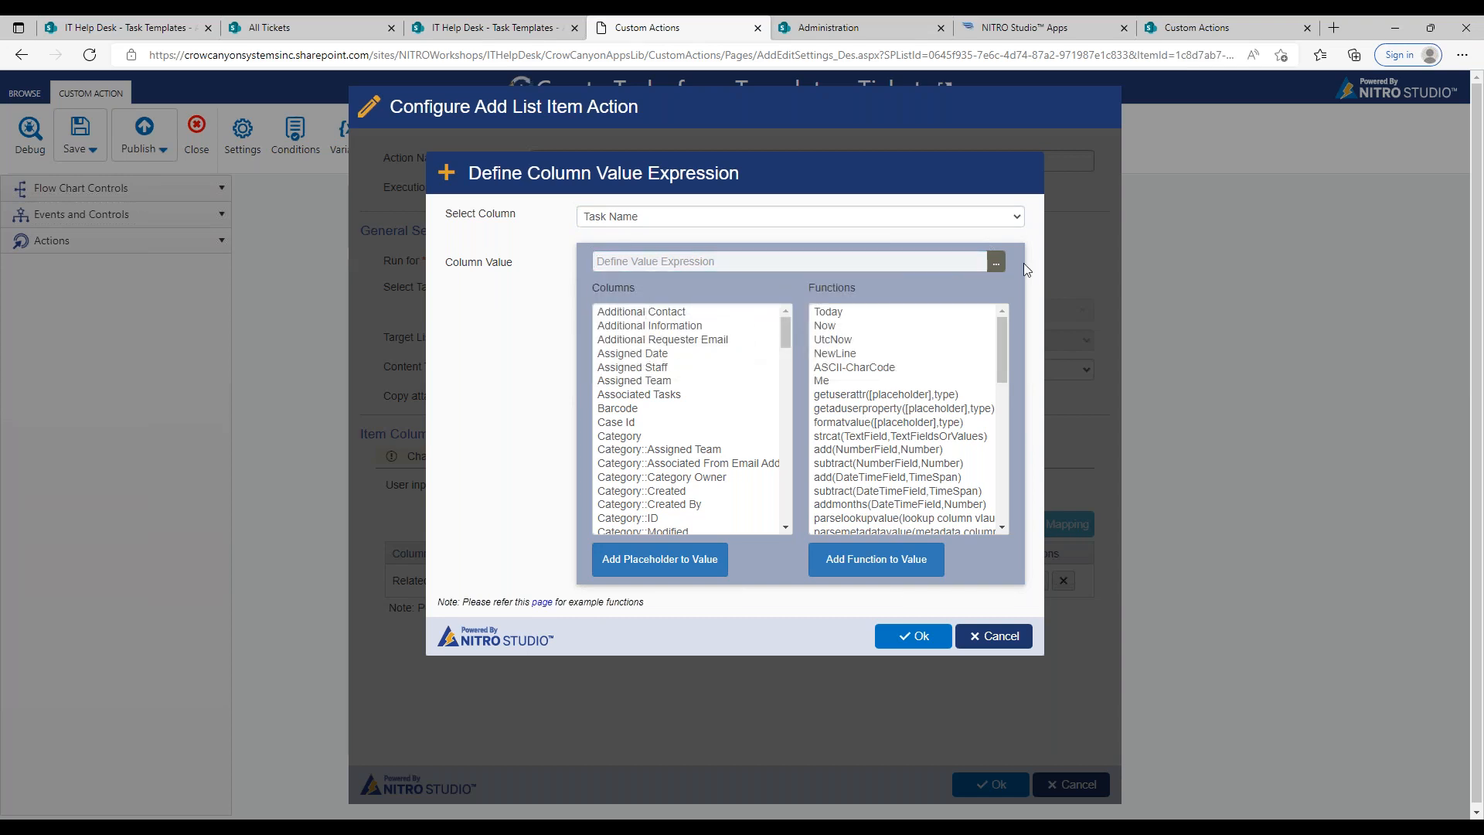
Step: Open the Expression Builder for the Task Name value and browse the columns offered for the Current Item expression type
left_click(1001, 266)
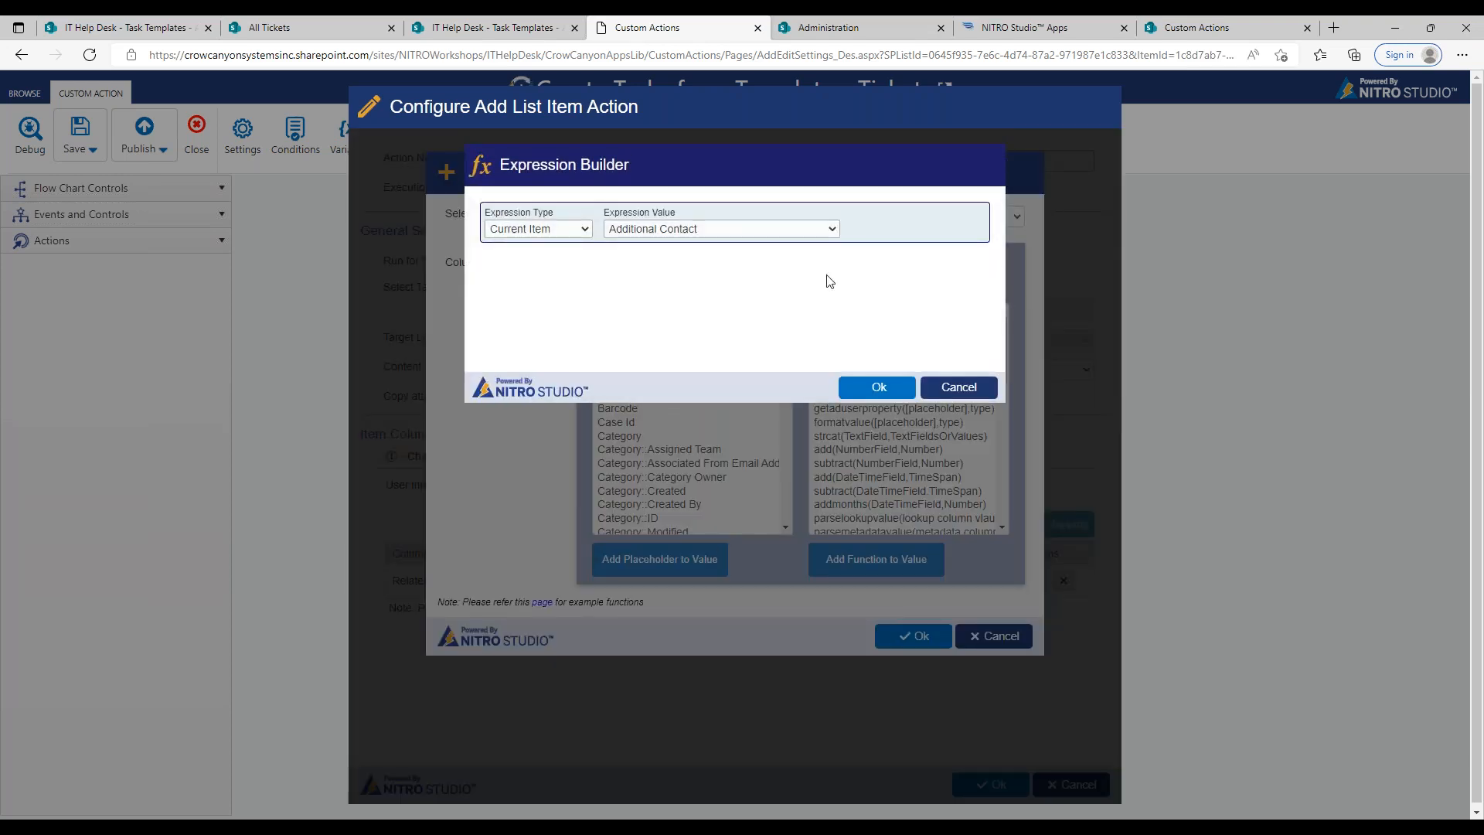
left_click(584, 232)
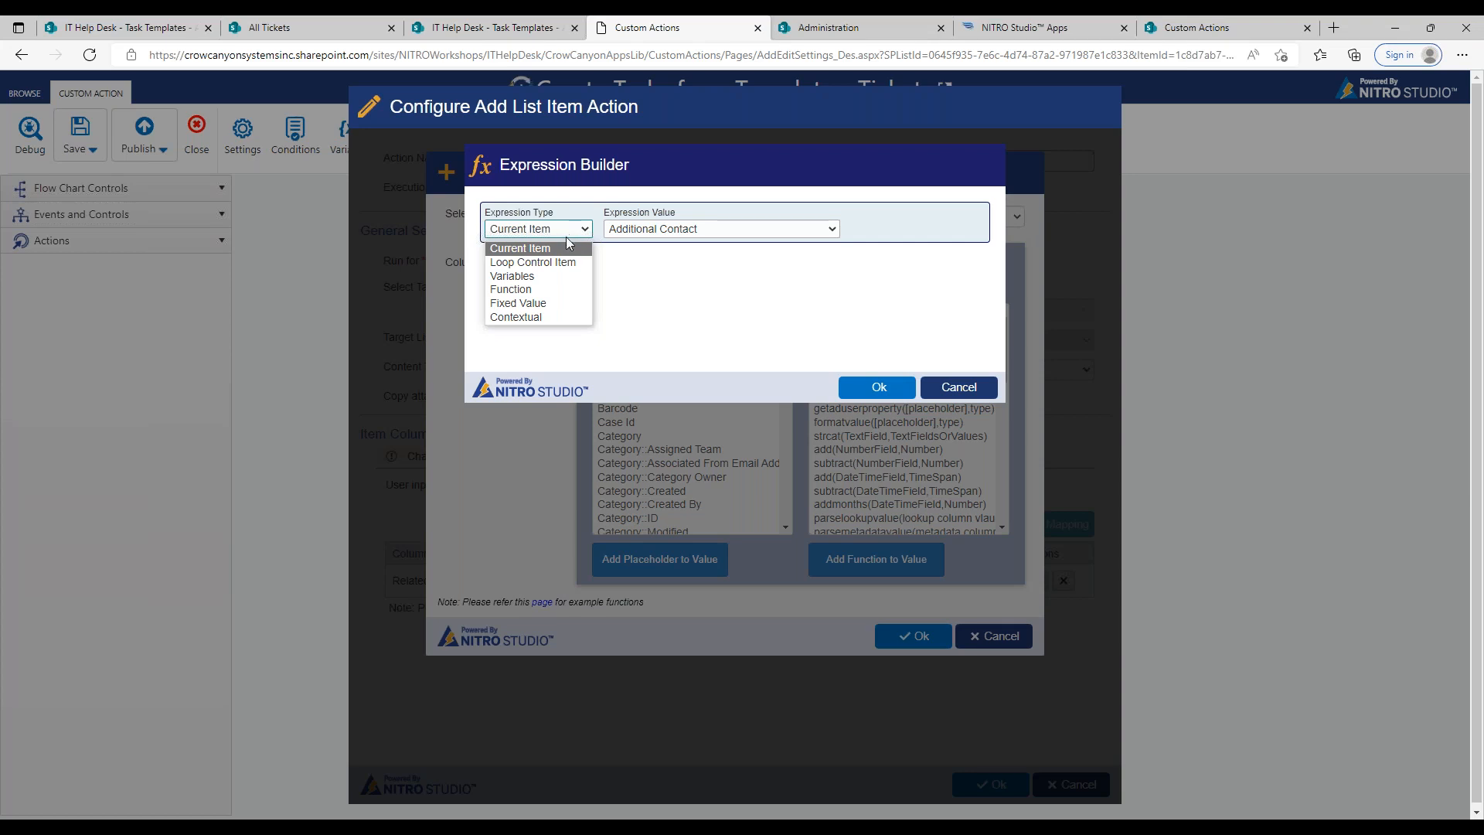
left_click(563, 249)
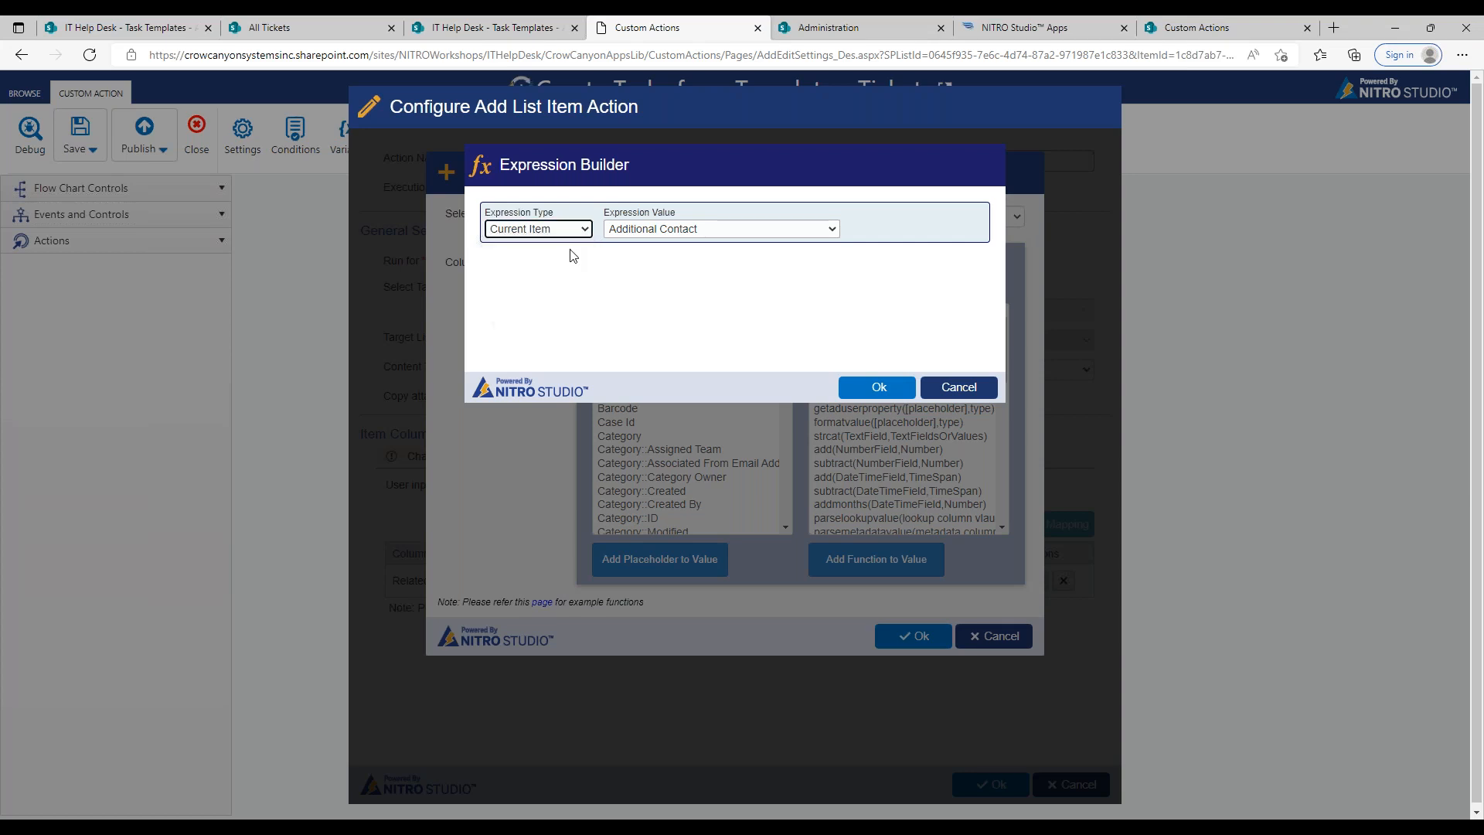
left_click(630, 237)
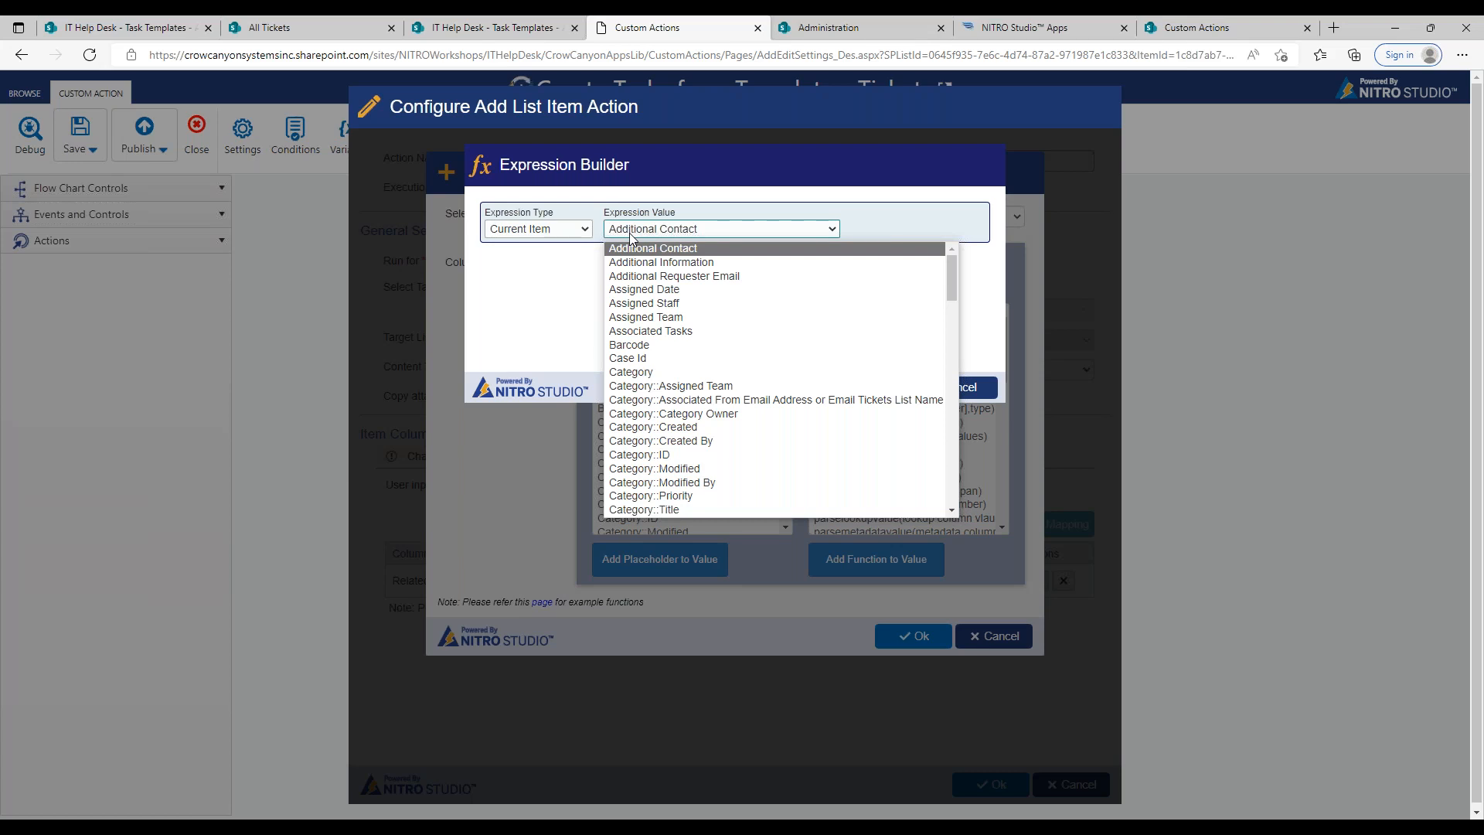
left_click_drag(949, 279, 944, 318)
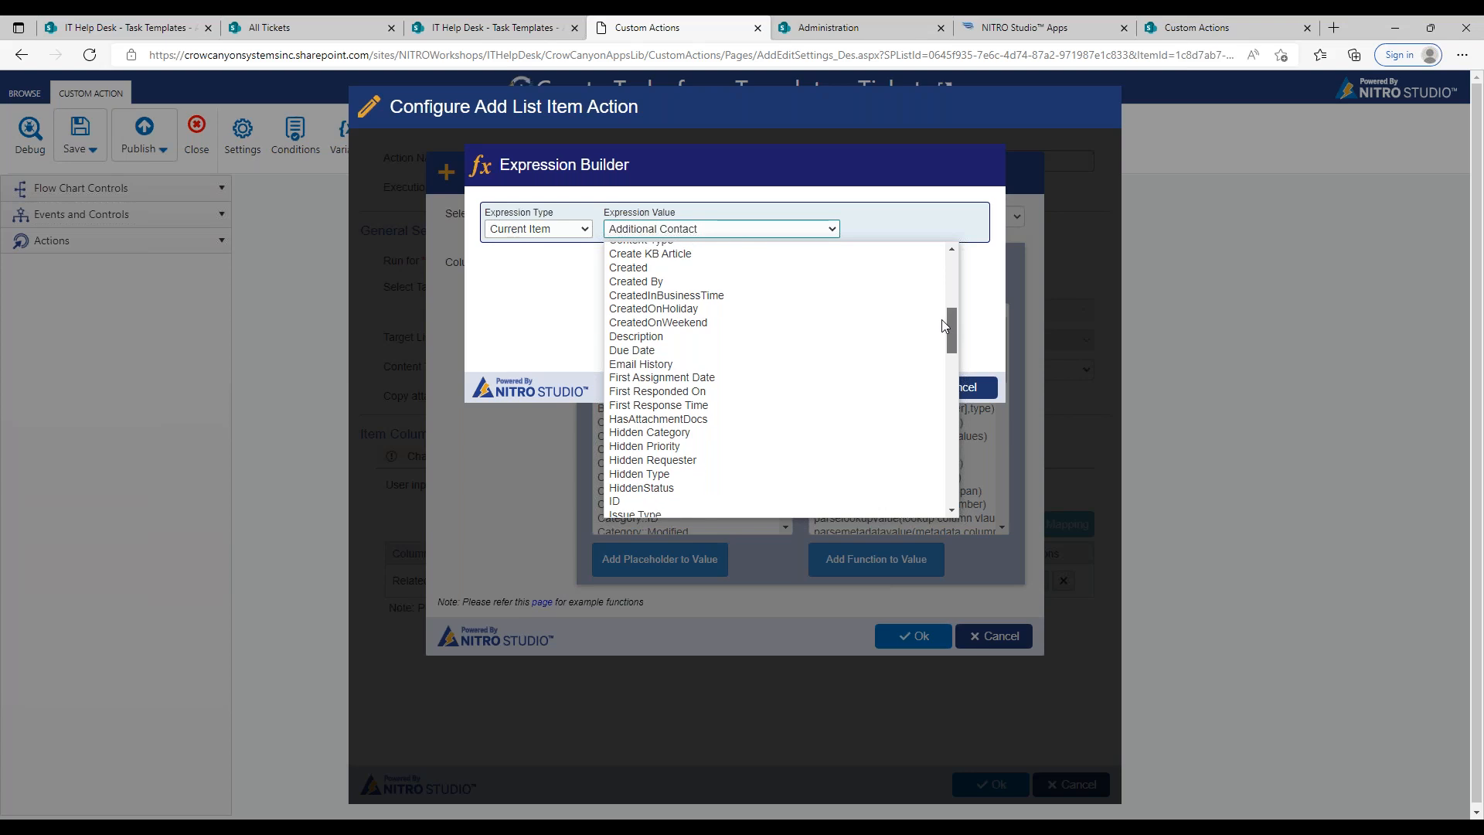
left_click(560, 280)
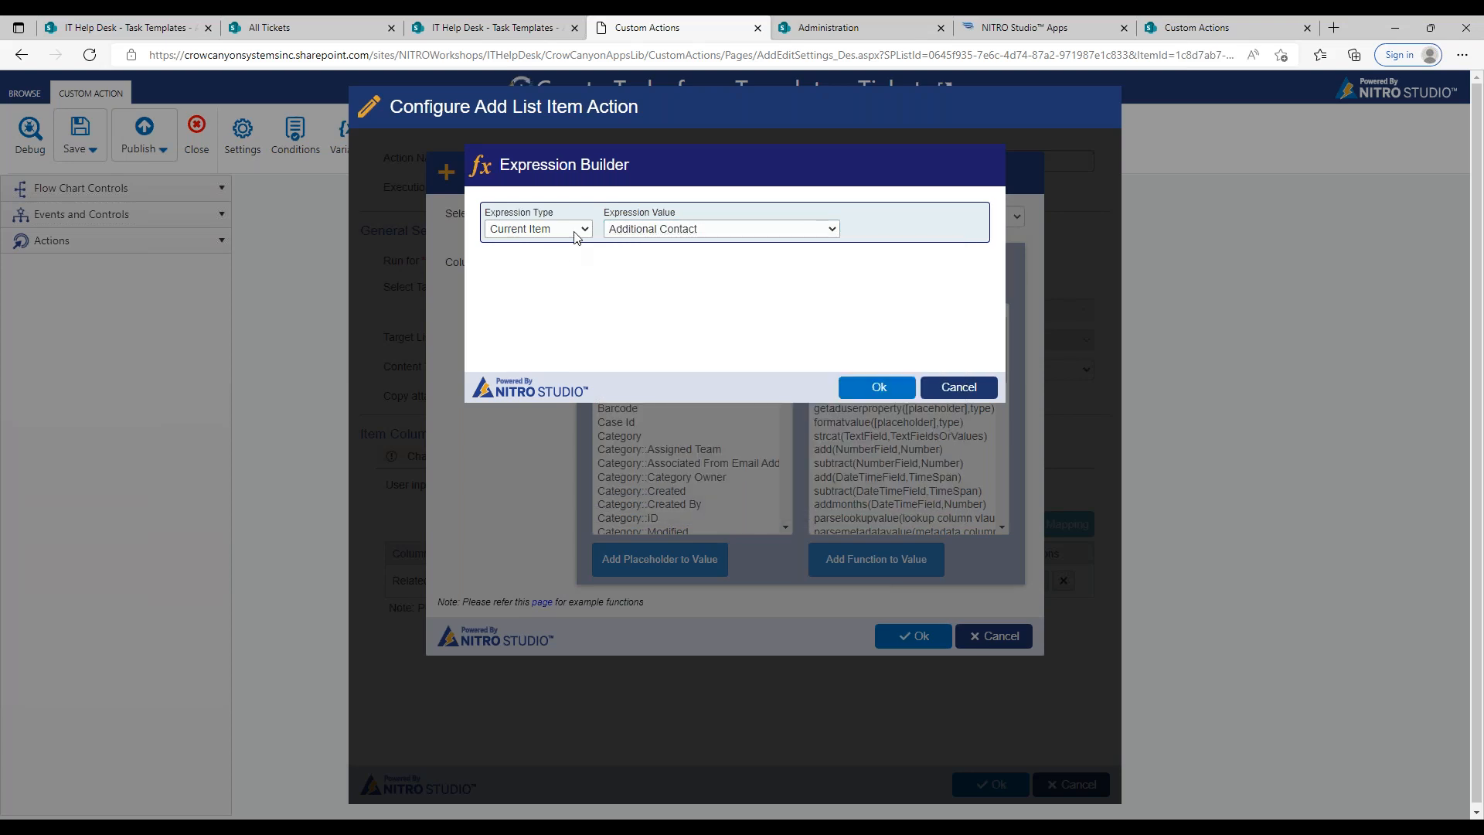
Step: Check the values offered for the Loop Control Item and Variables expression types in the Expression Builder
left_click(576, 232)
left_click(576, 261)
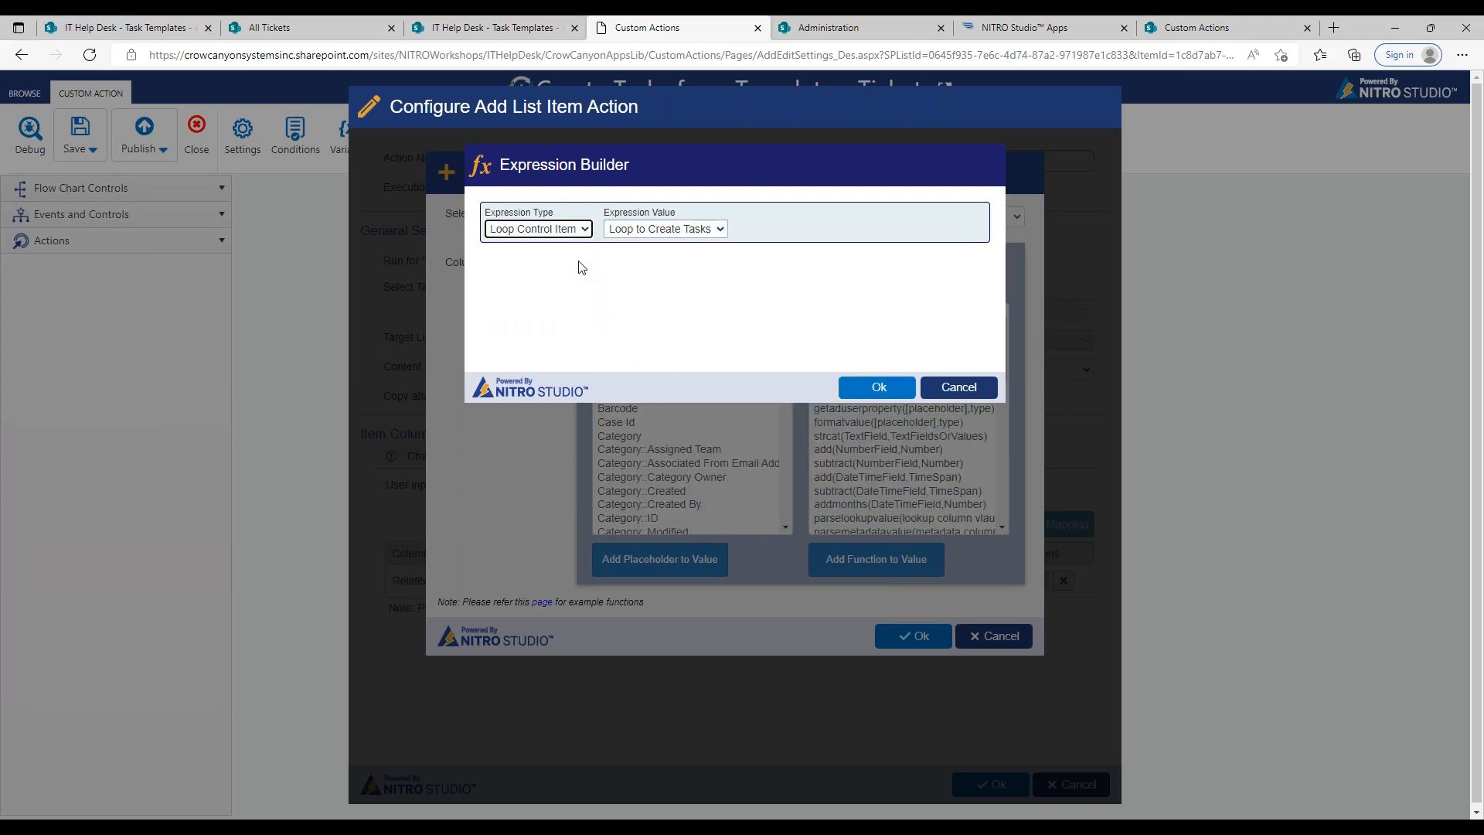
left_click(560, 235)
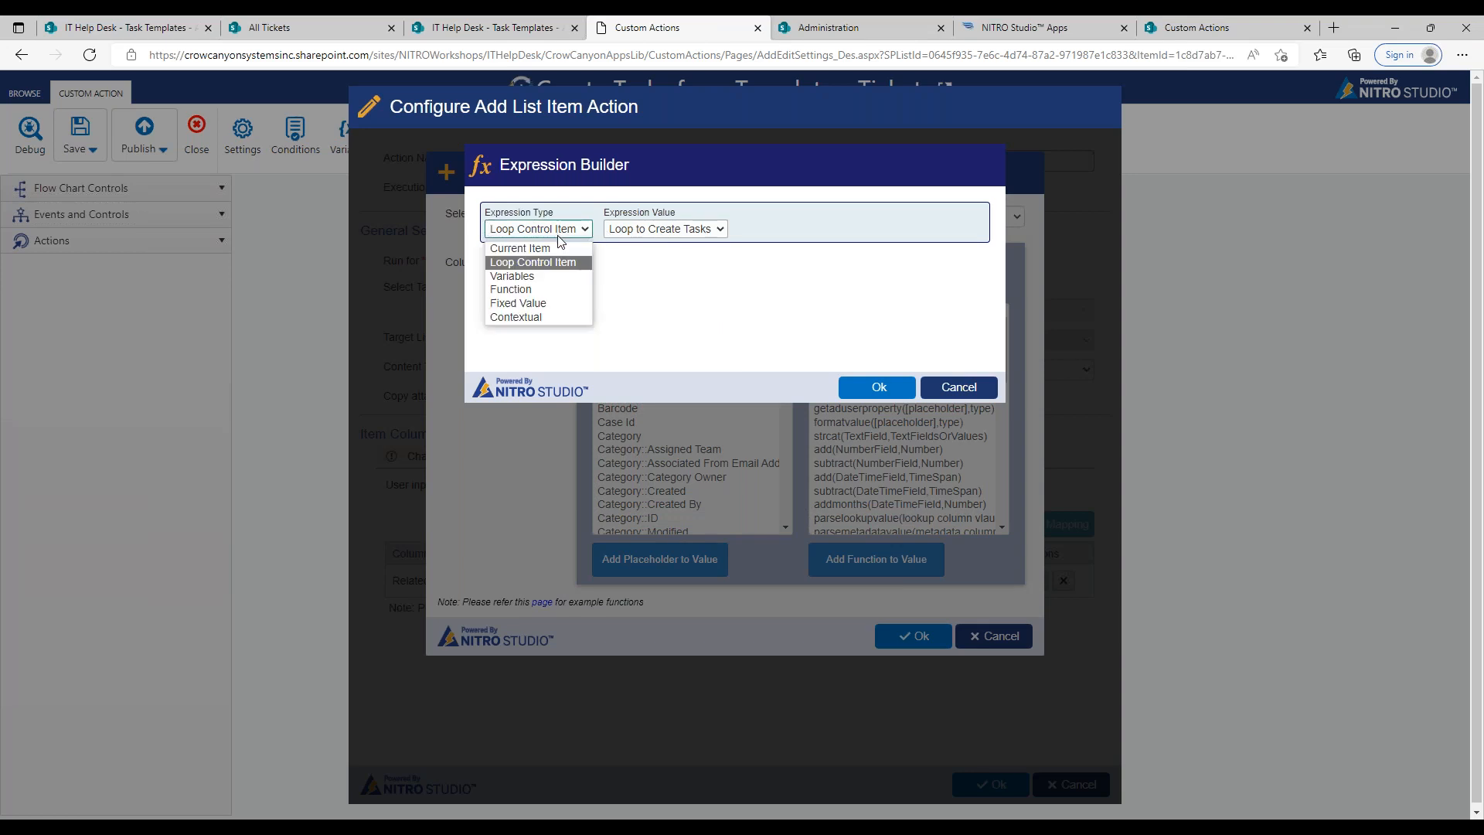
left_click(543, 274)
left_click(630, 229)
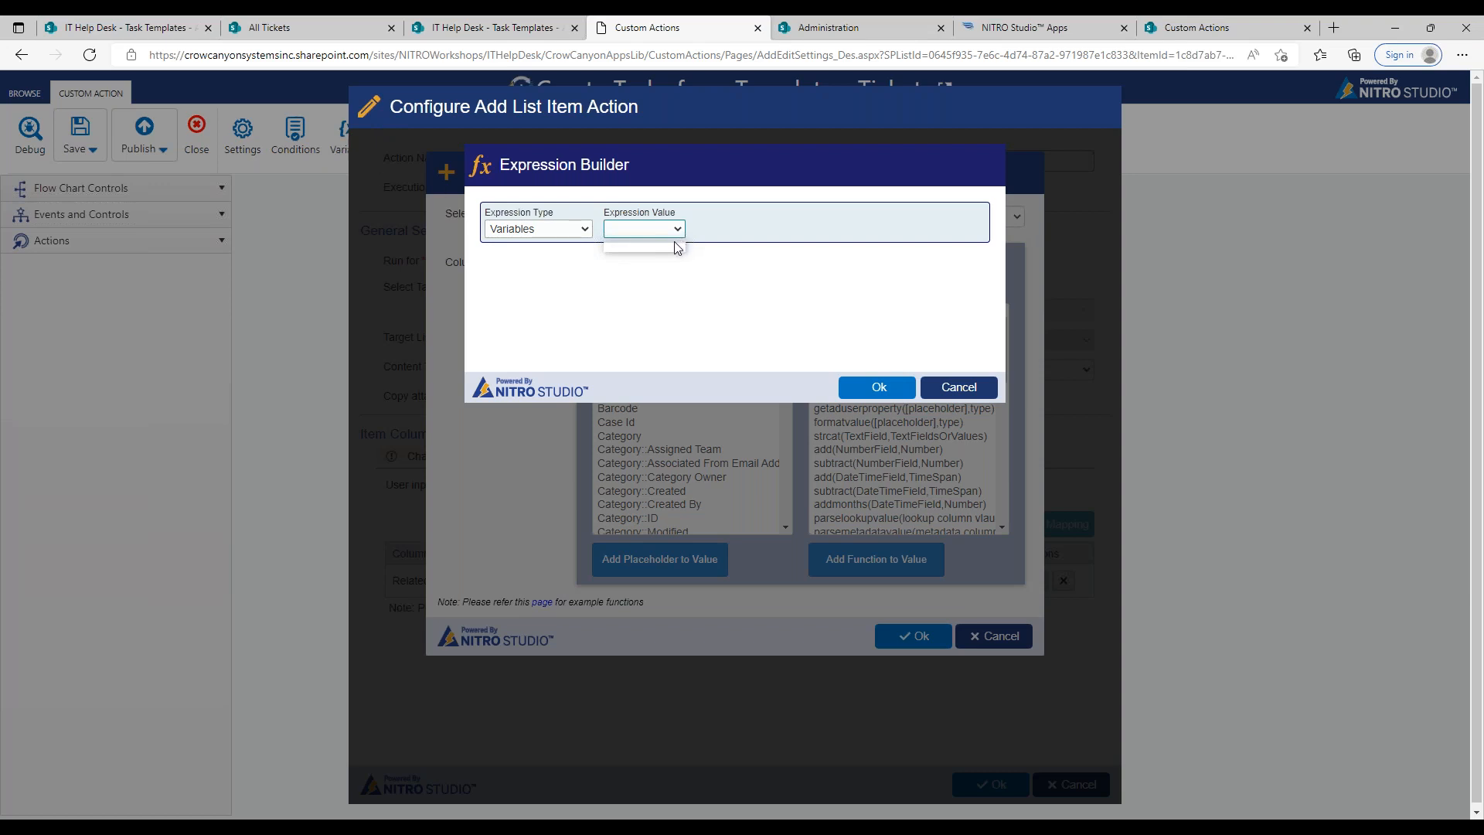
Step: Set the Task Name expression type to Function and browse the list of available functions
left_click(586, 232)
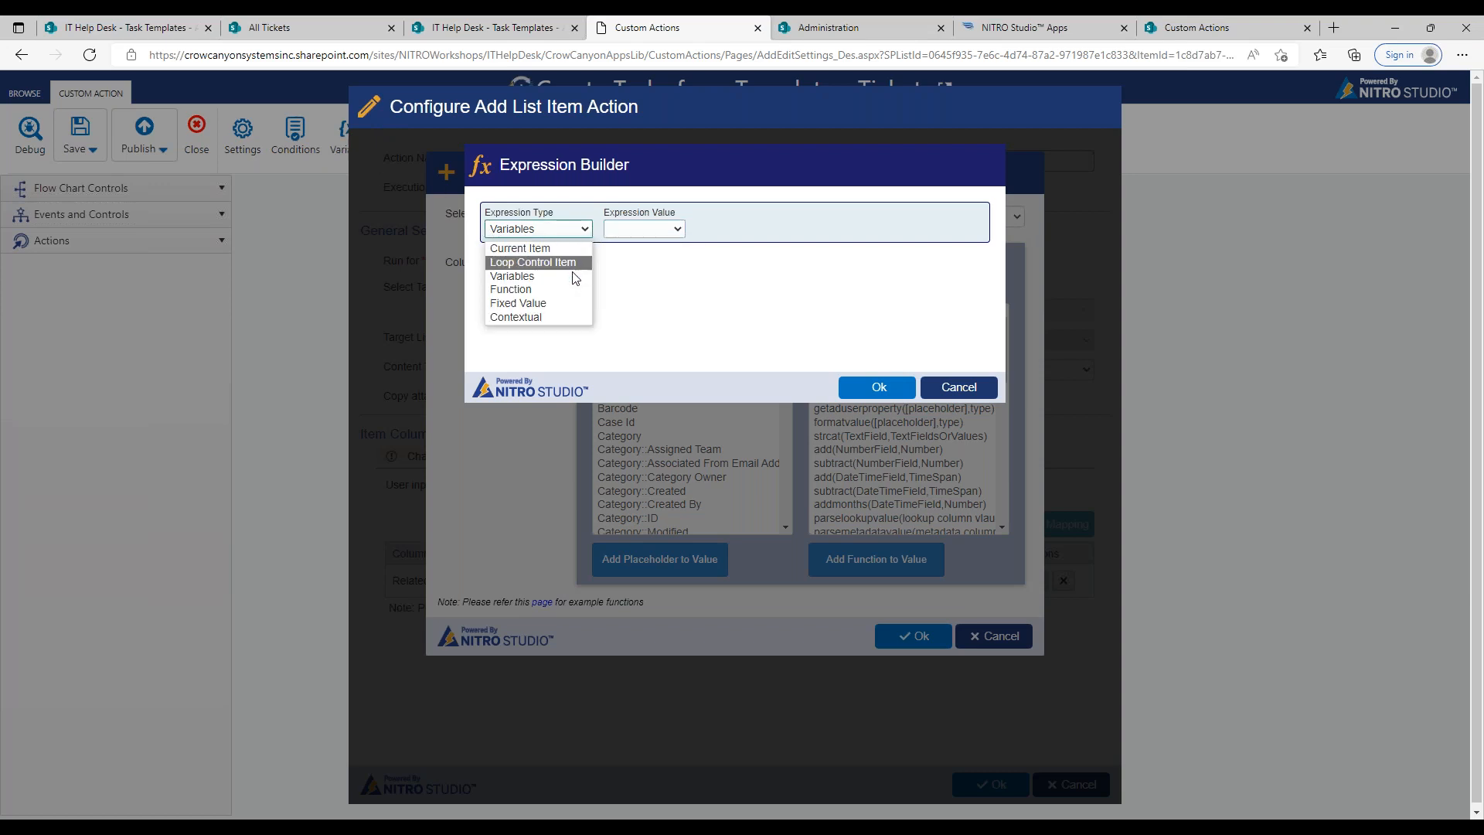
left_click(571, 296)
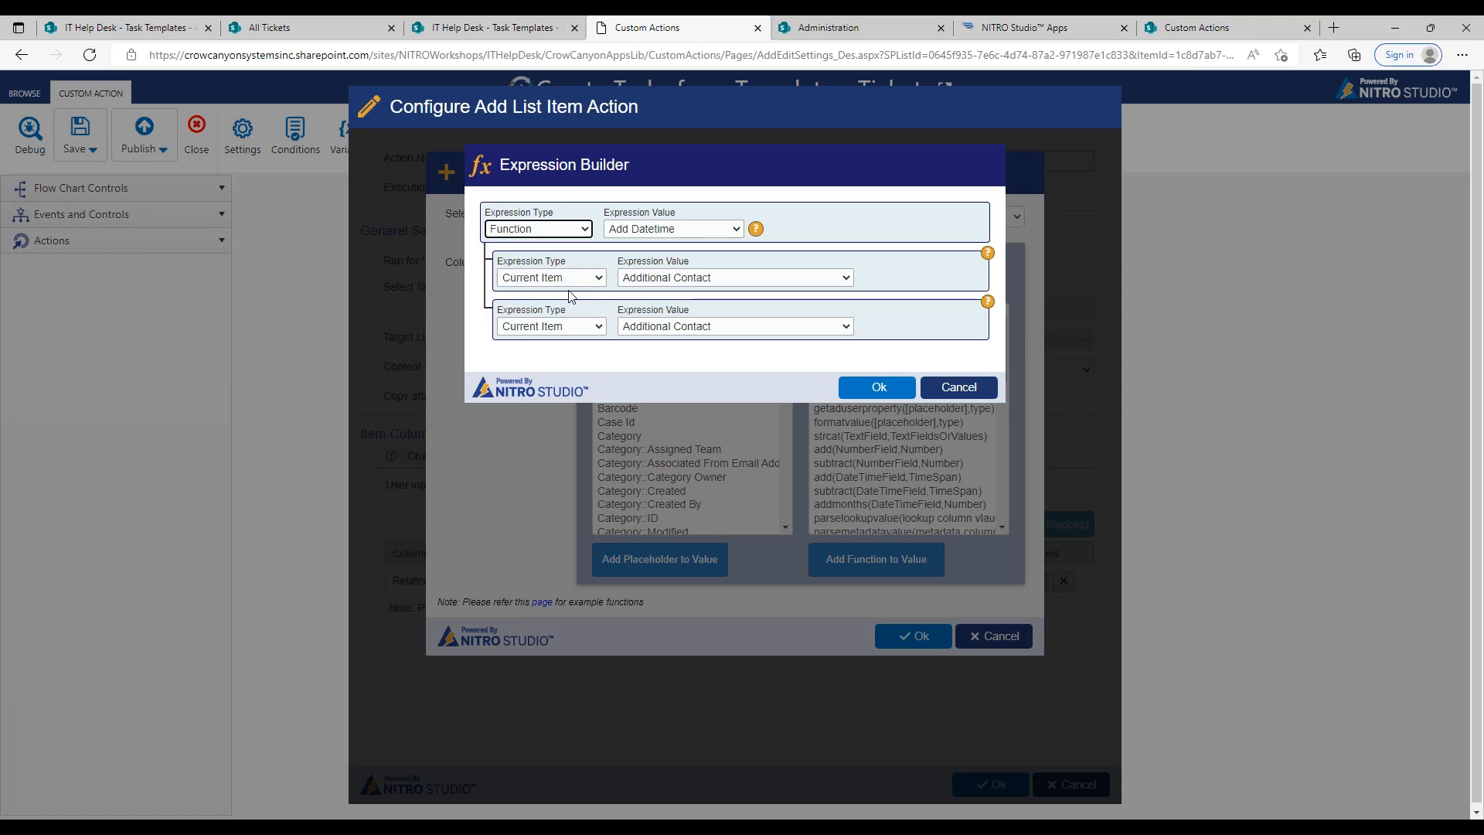
left_click(636, 230)
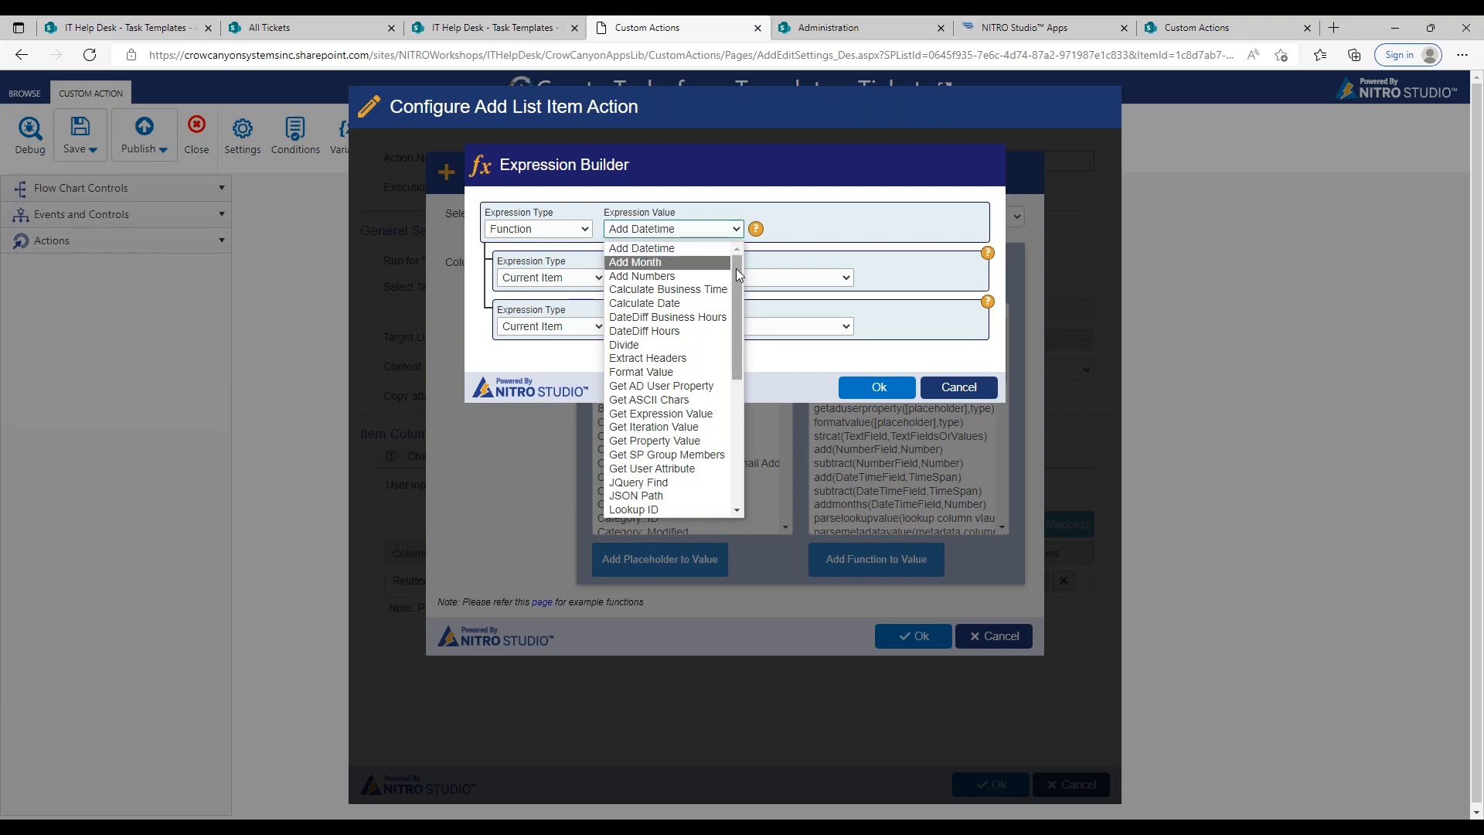
left_click_drag(736, 267, 735, 402)
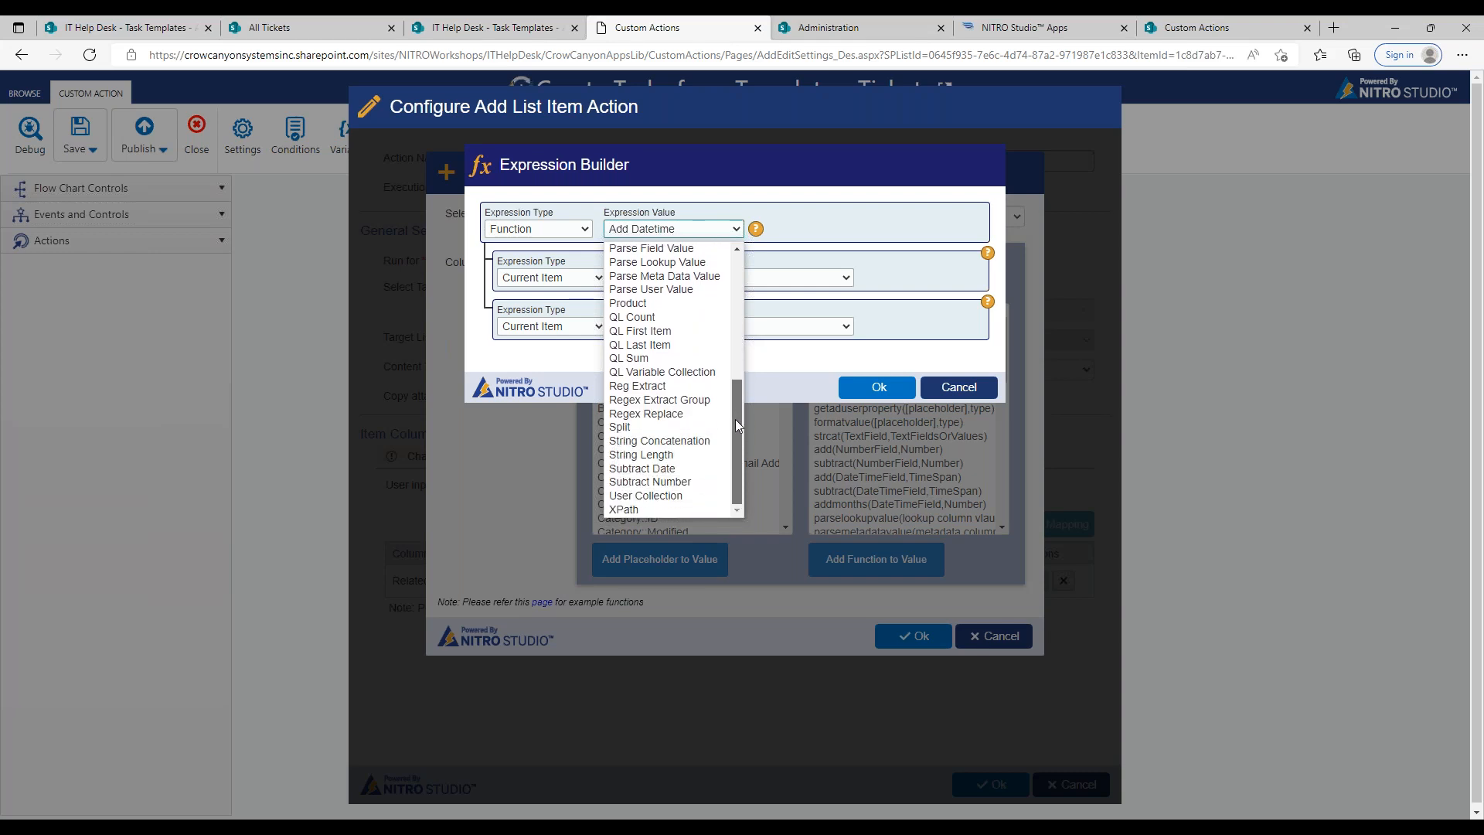
left_click_drag(735, 419, 735, 402)
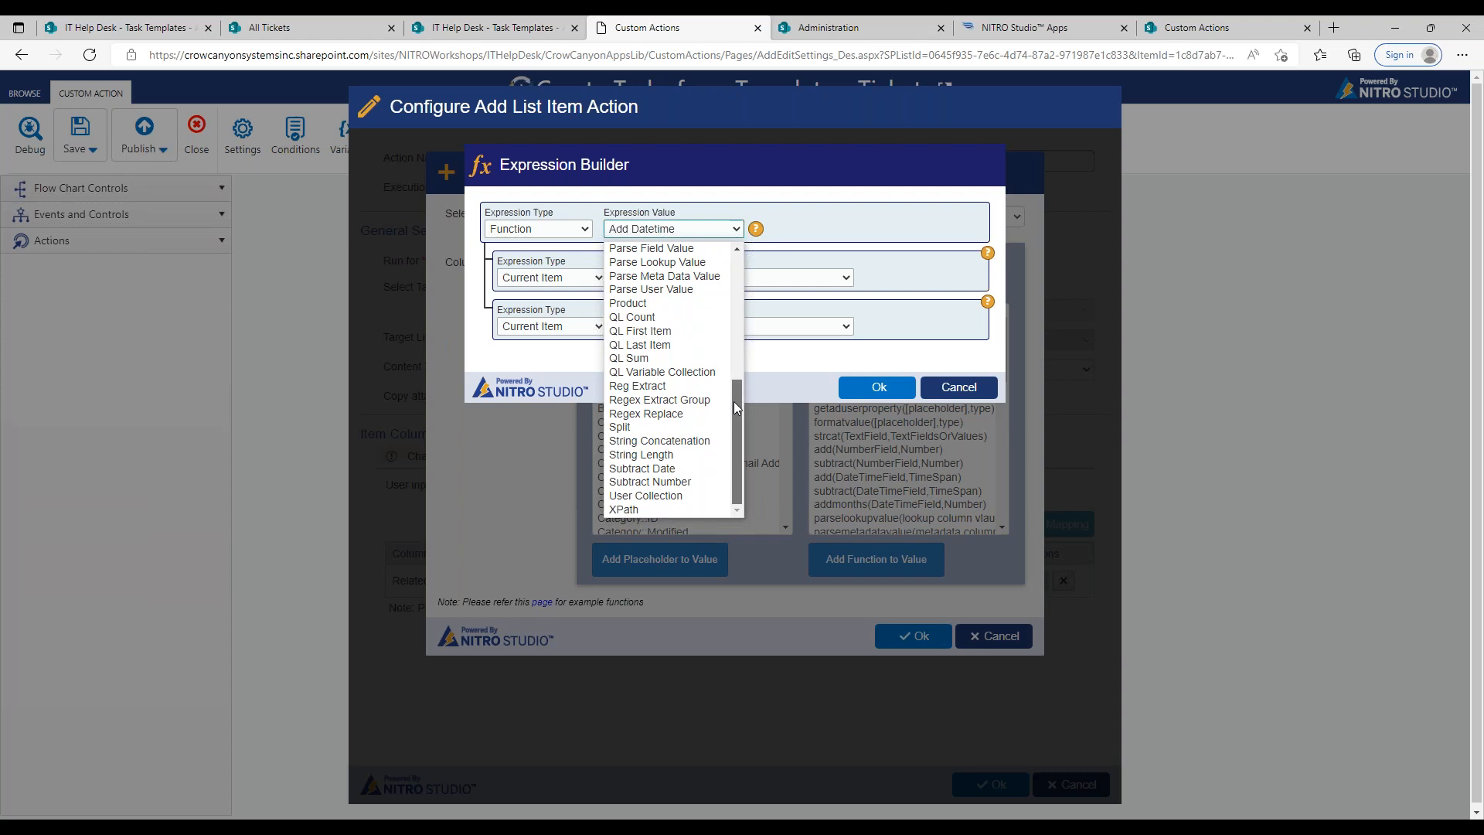
left_click(856, 280)
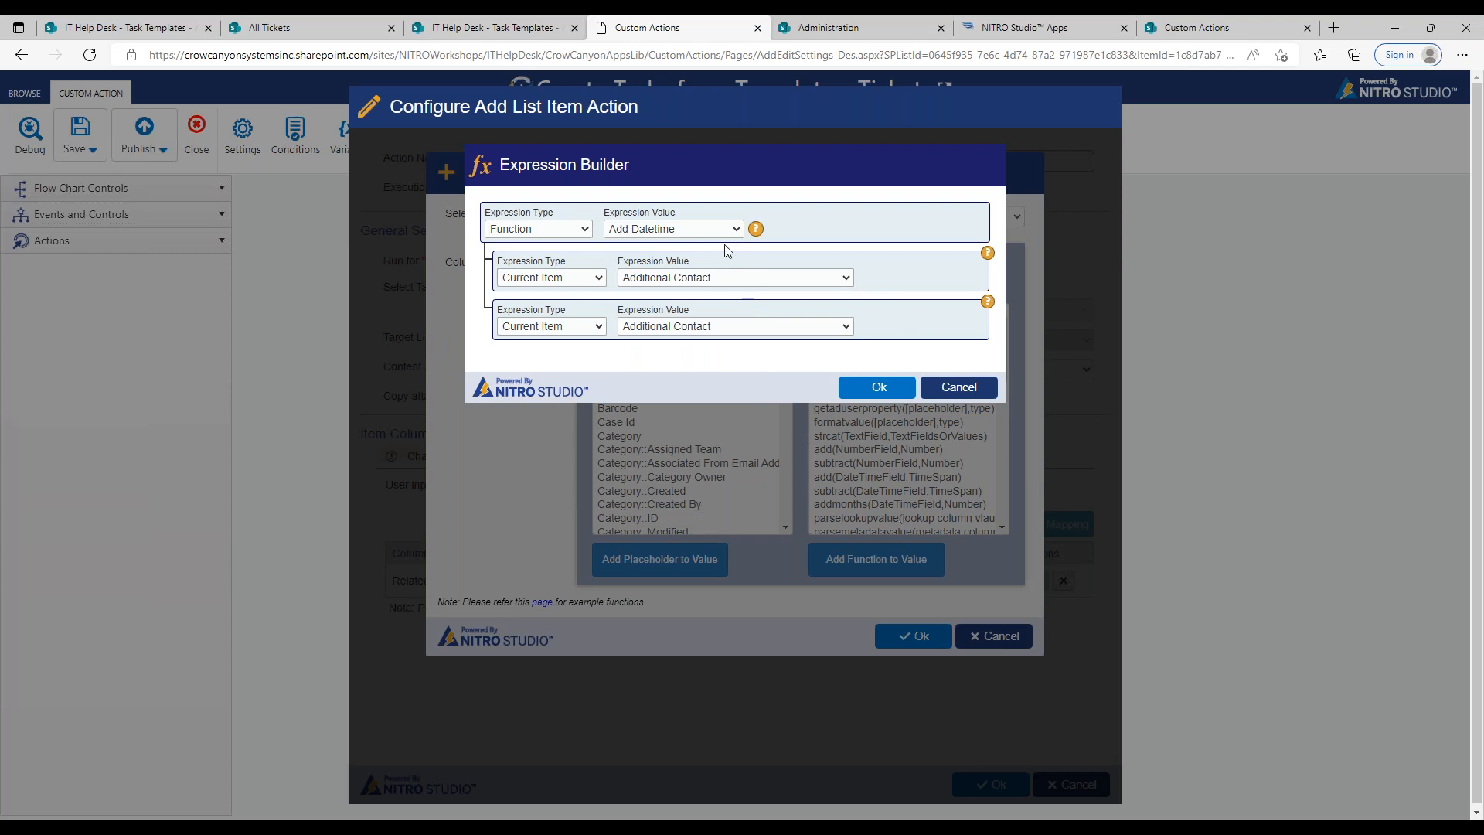
Step: Check the help for the Add Datetime function and its parameters, and choose String Concatenation as the function
mouse_move(756, 234)
mouse_move(986, 256)
mouse_move(988, 303)
left_click(712, 228)
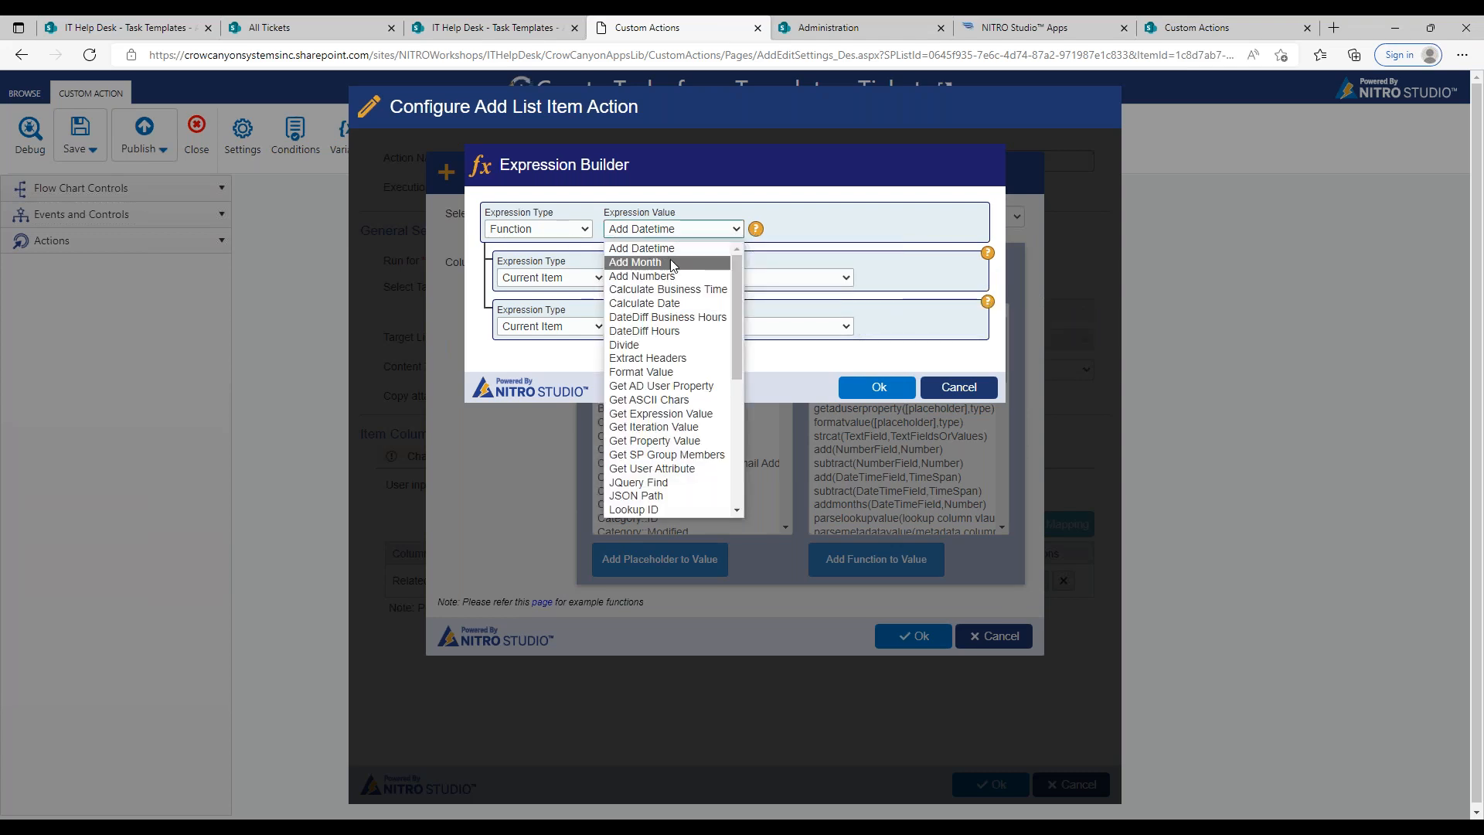
left_click_drag(737, 327, 732, 448)
left_click(659, 440)
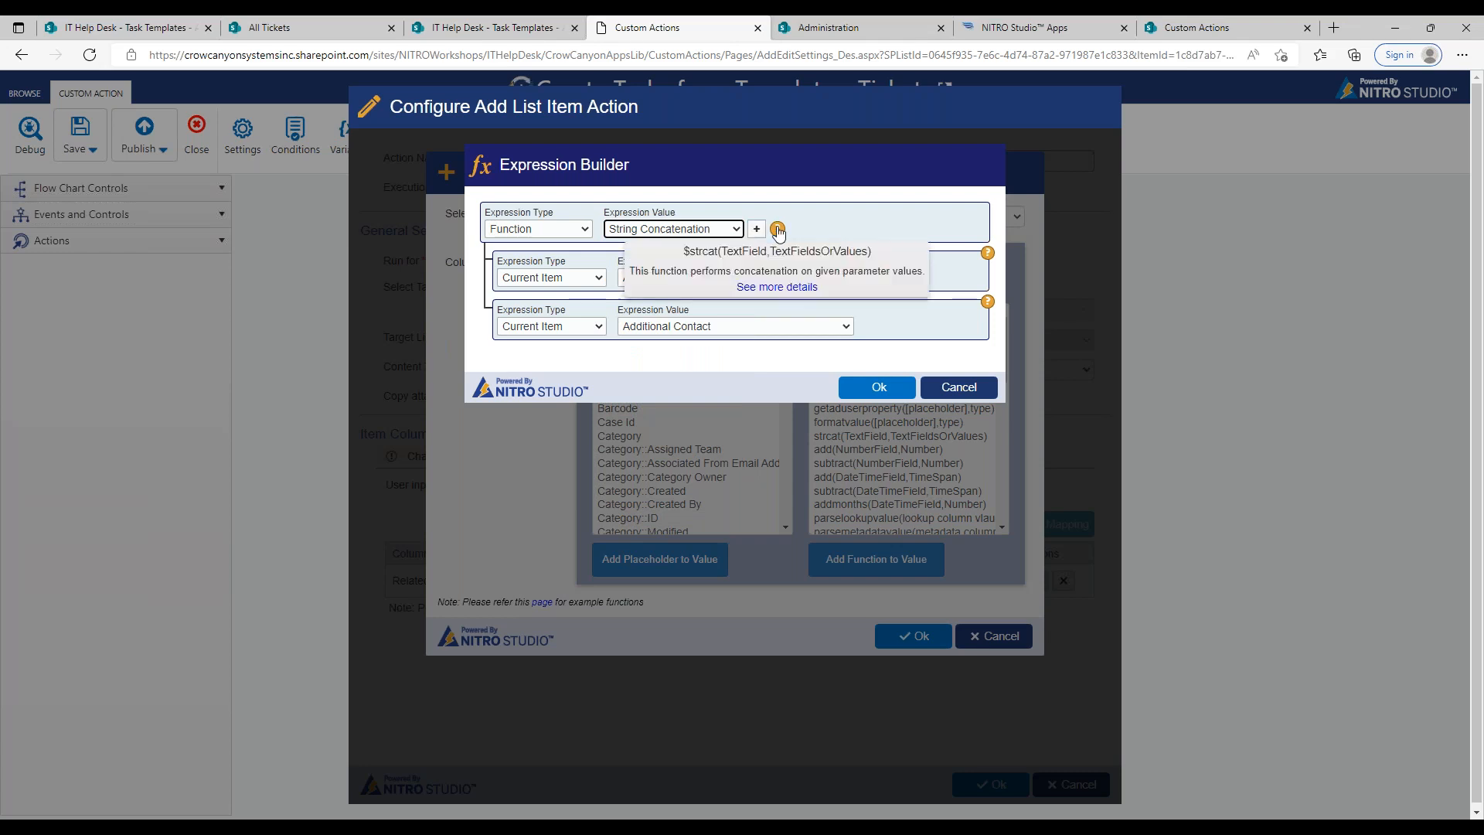
Step: Check what the Contextual and Property expression types offer for the first concatenation parameter, and cancel the column selection
left_click(583, 278)
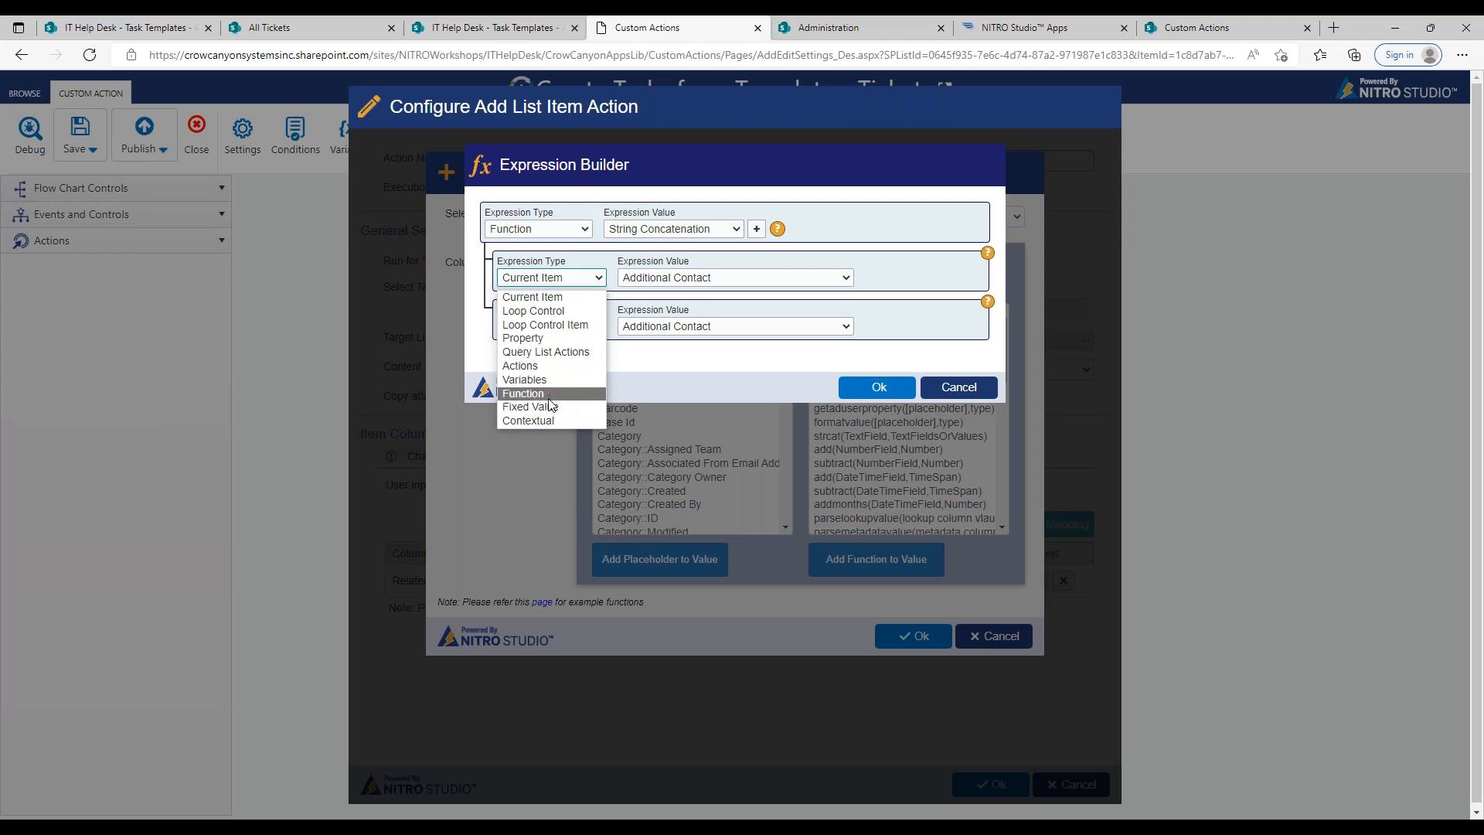
left_click(556, 420)
left_click(685, 280)
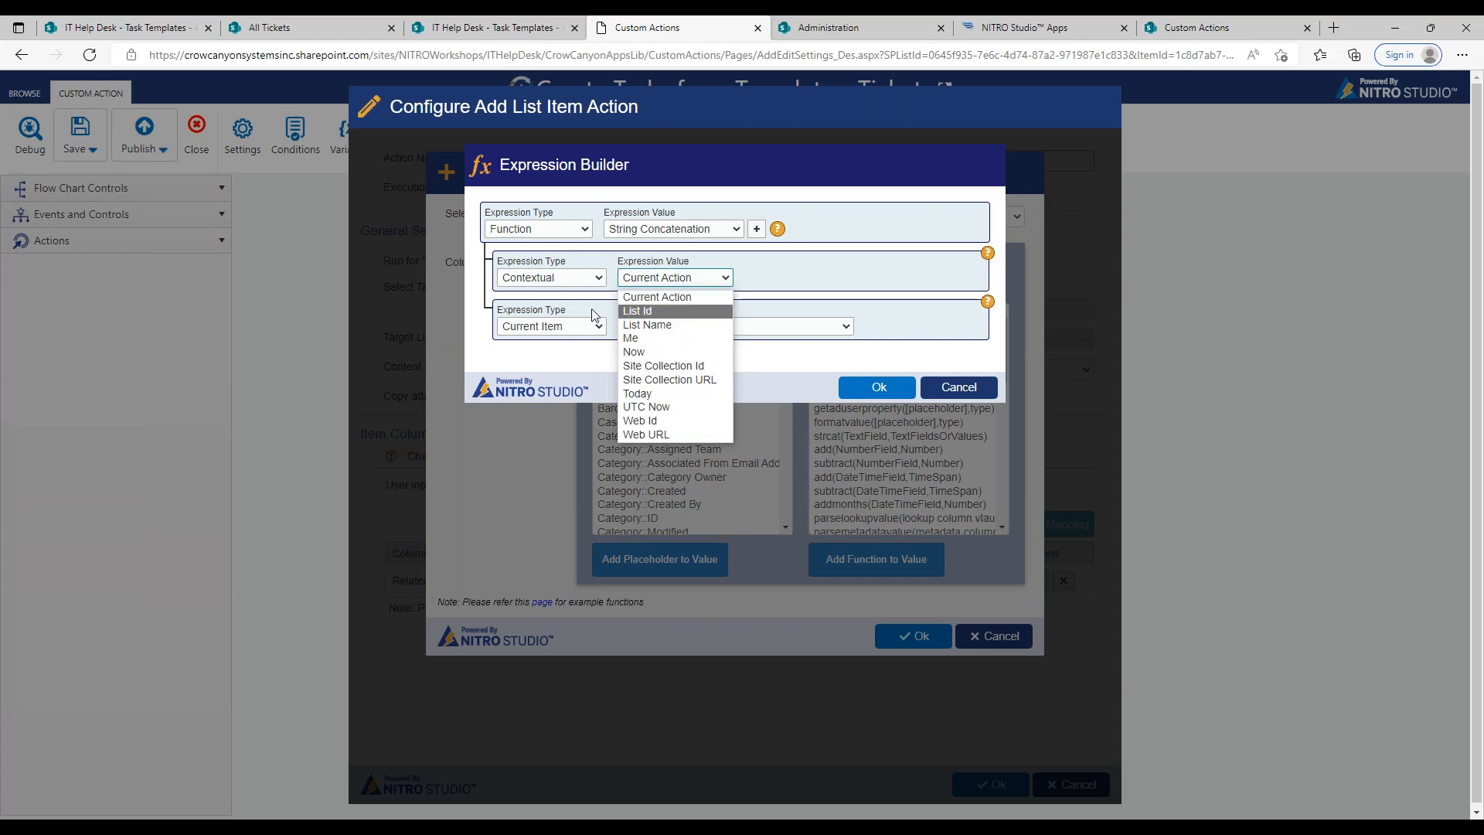
left_click(579, 280)
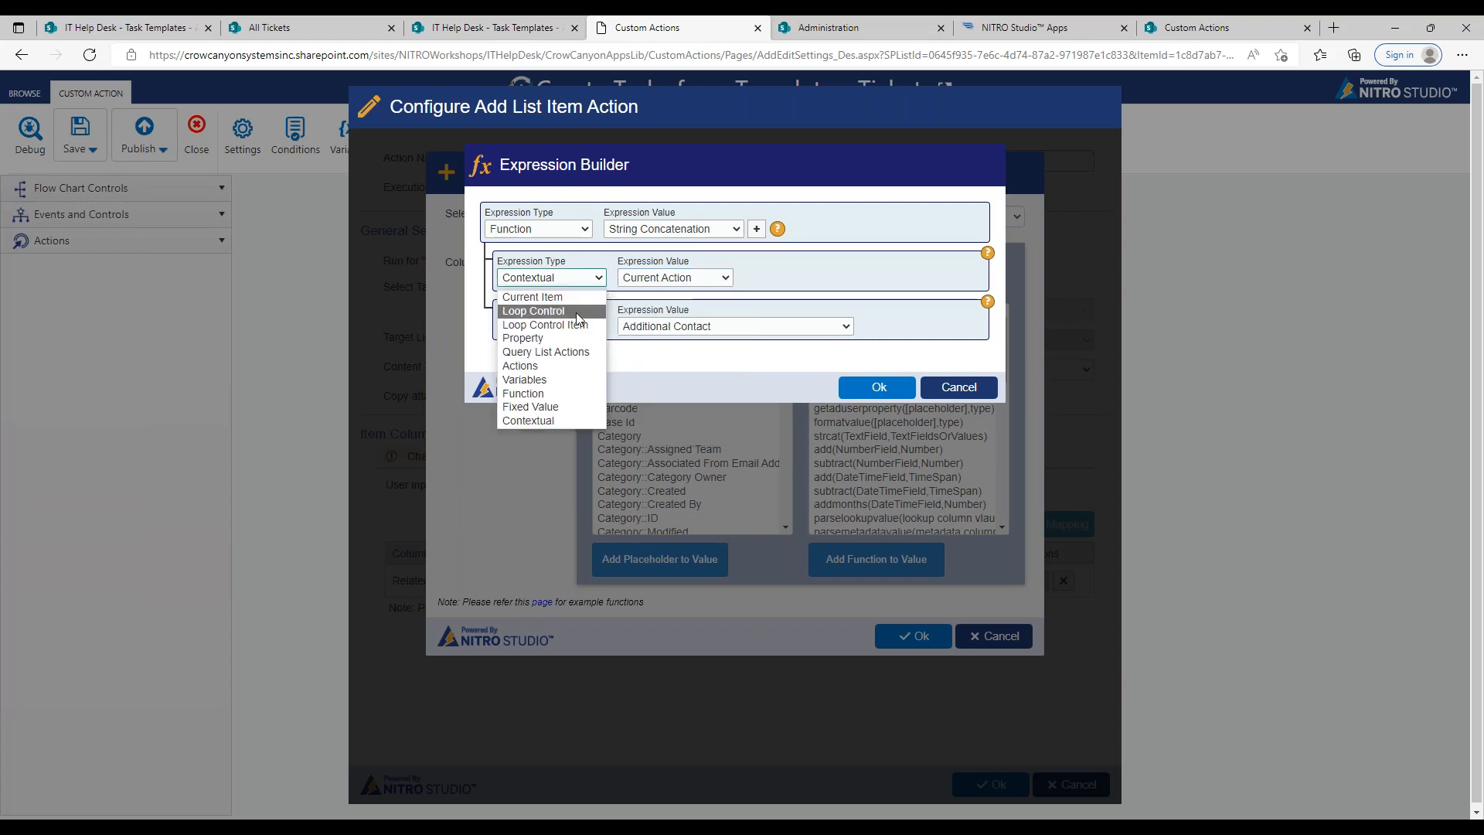
left_click(581, 338)
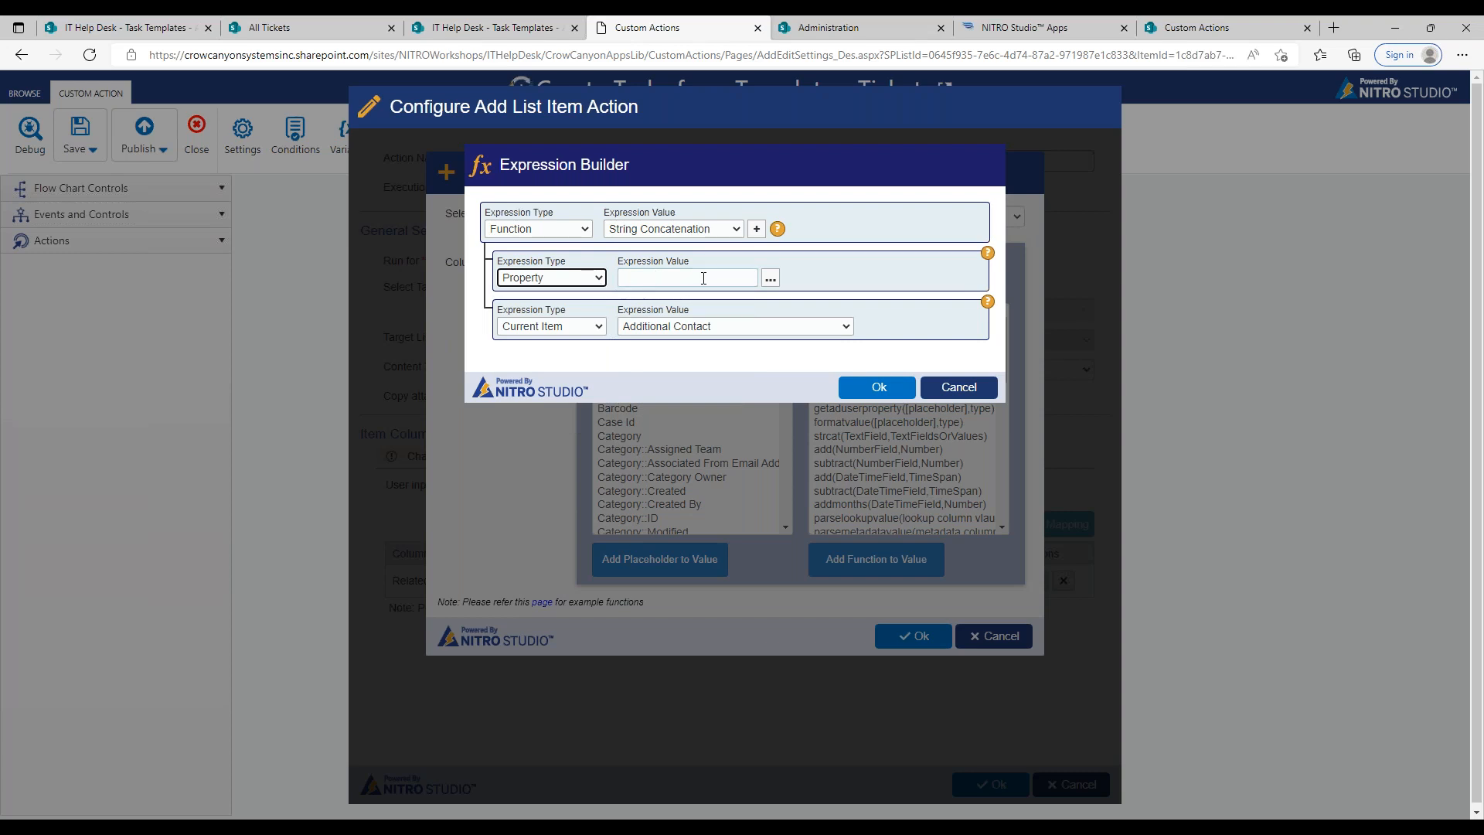
left_click(770, 278)
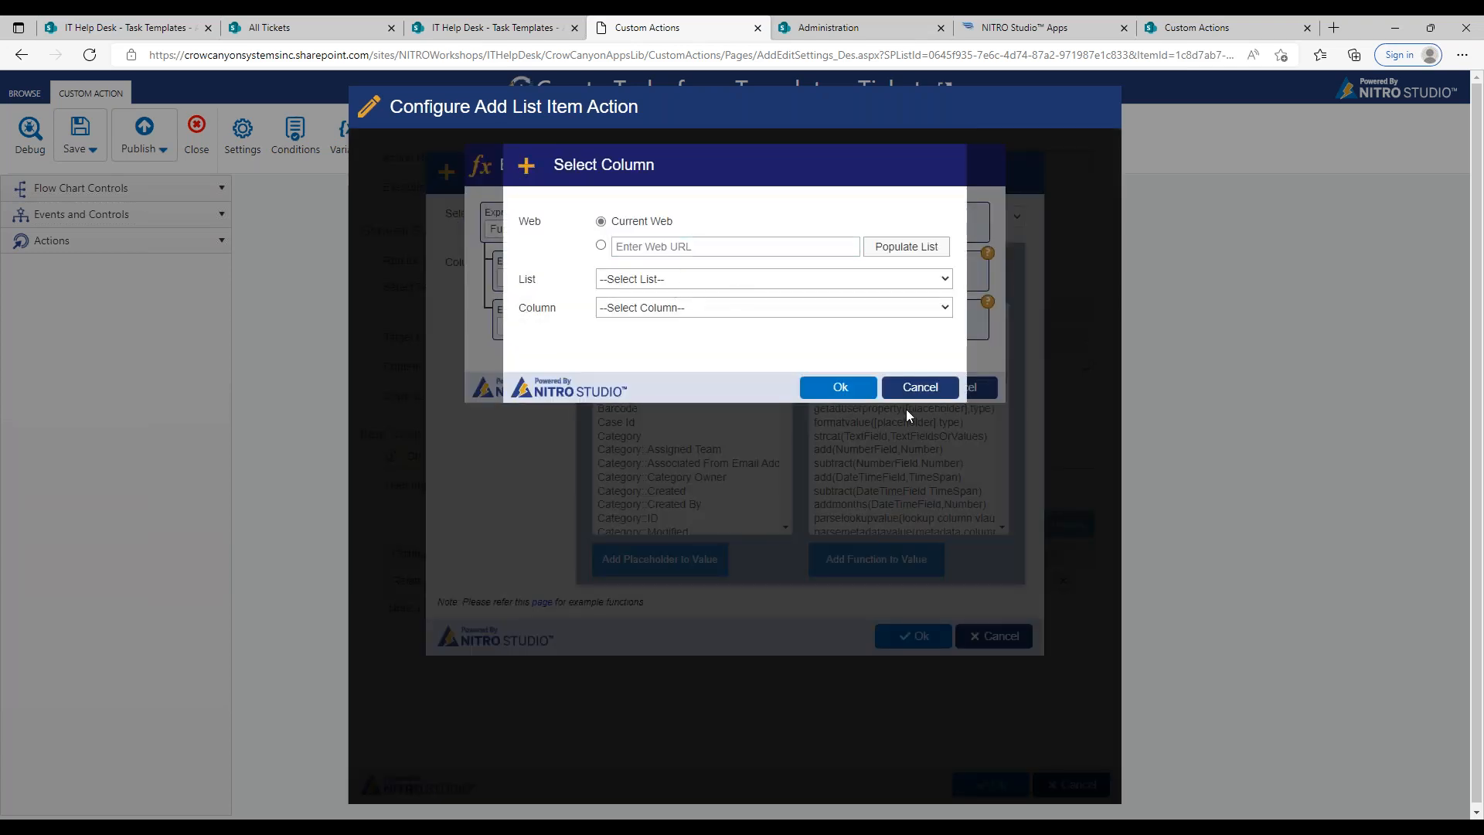
left_click(920, 386)
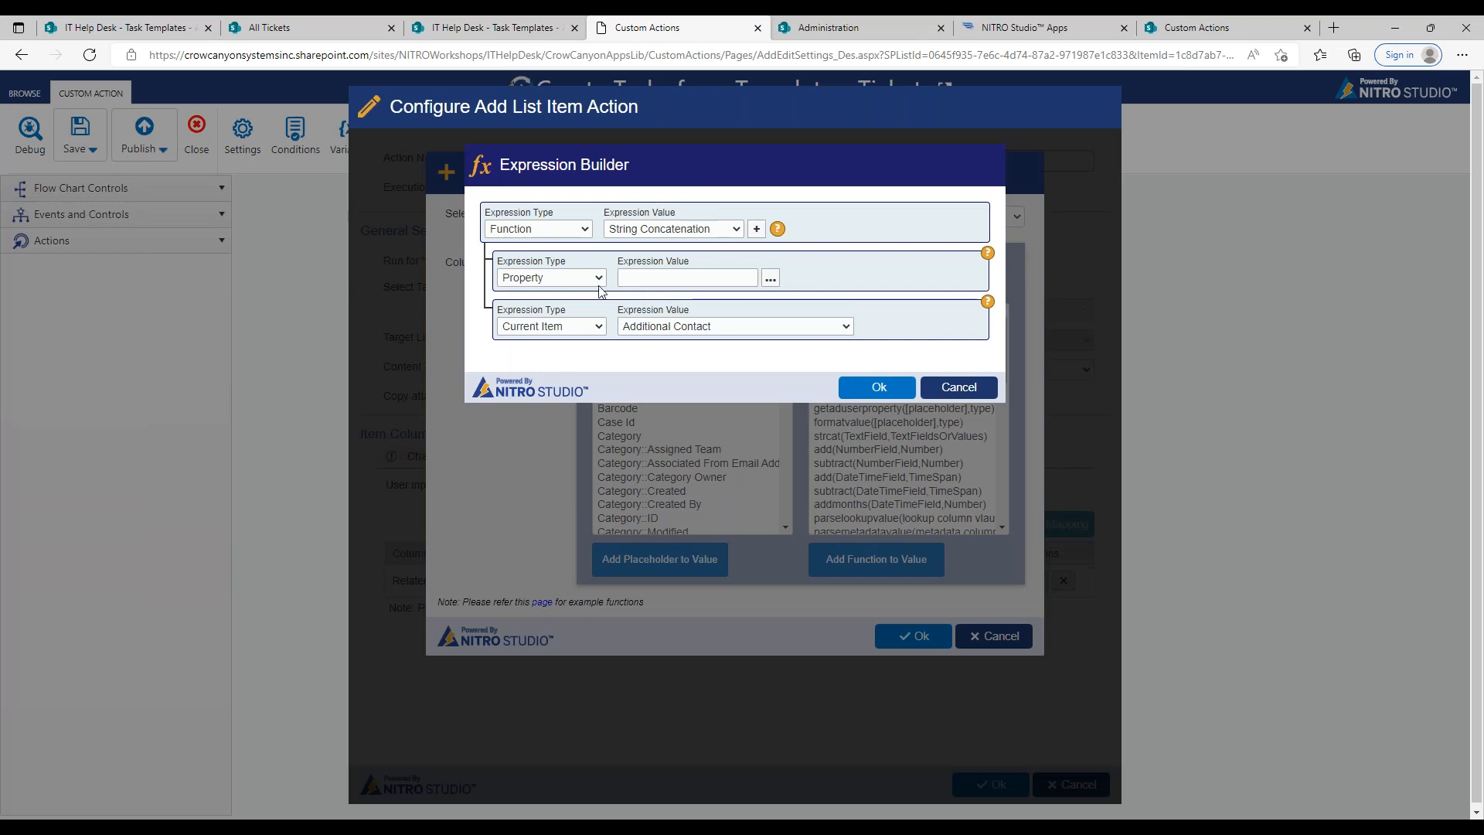
Step: Set the first concatenation parameter to a Fixed Value of "Task " with a trailing space
left_click(600, 279)
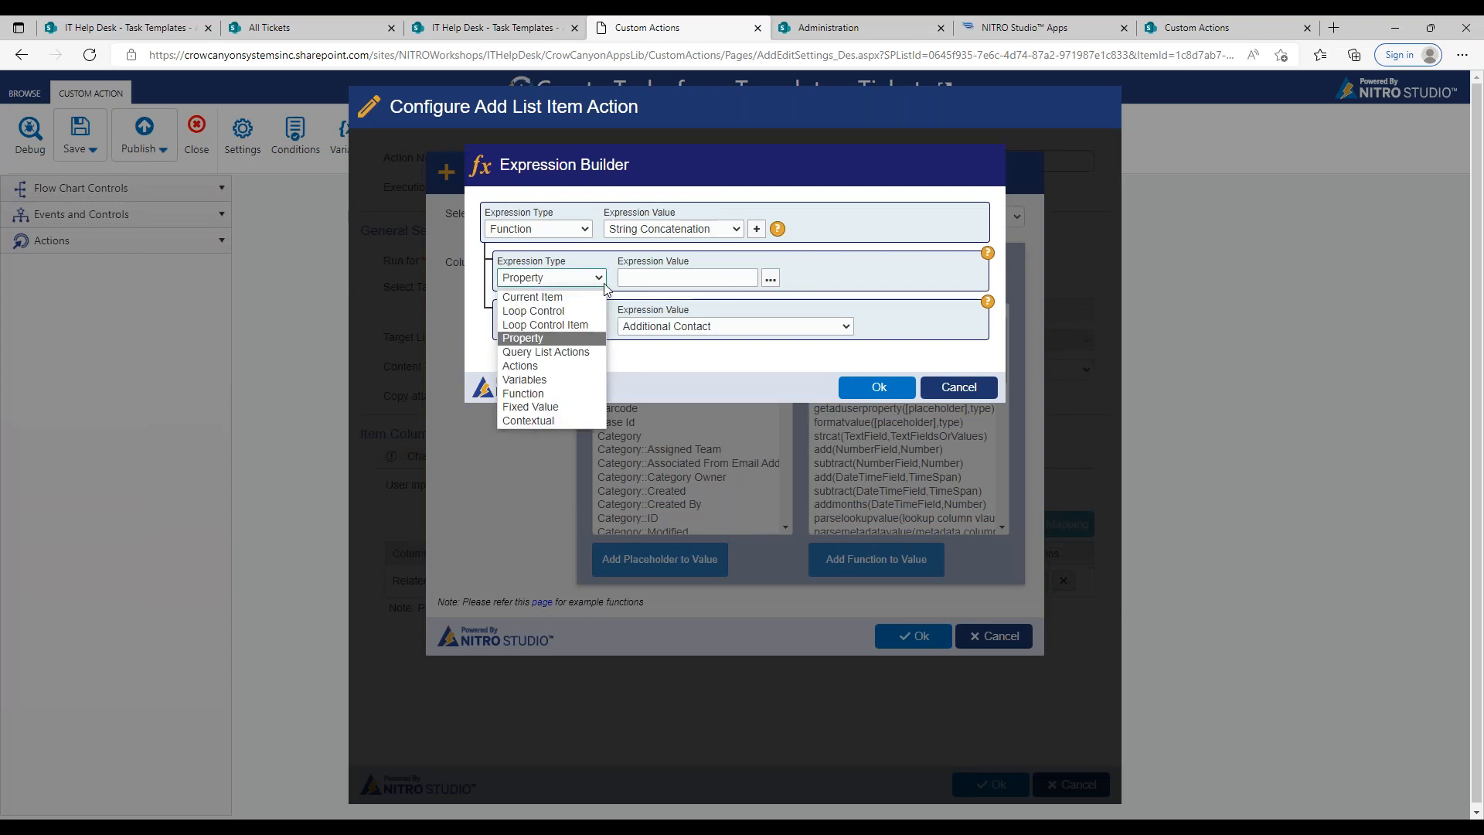
left_click(566, 406)
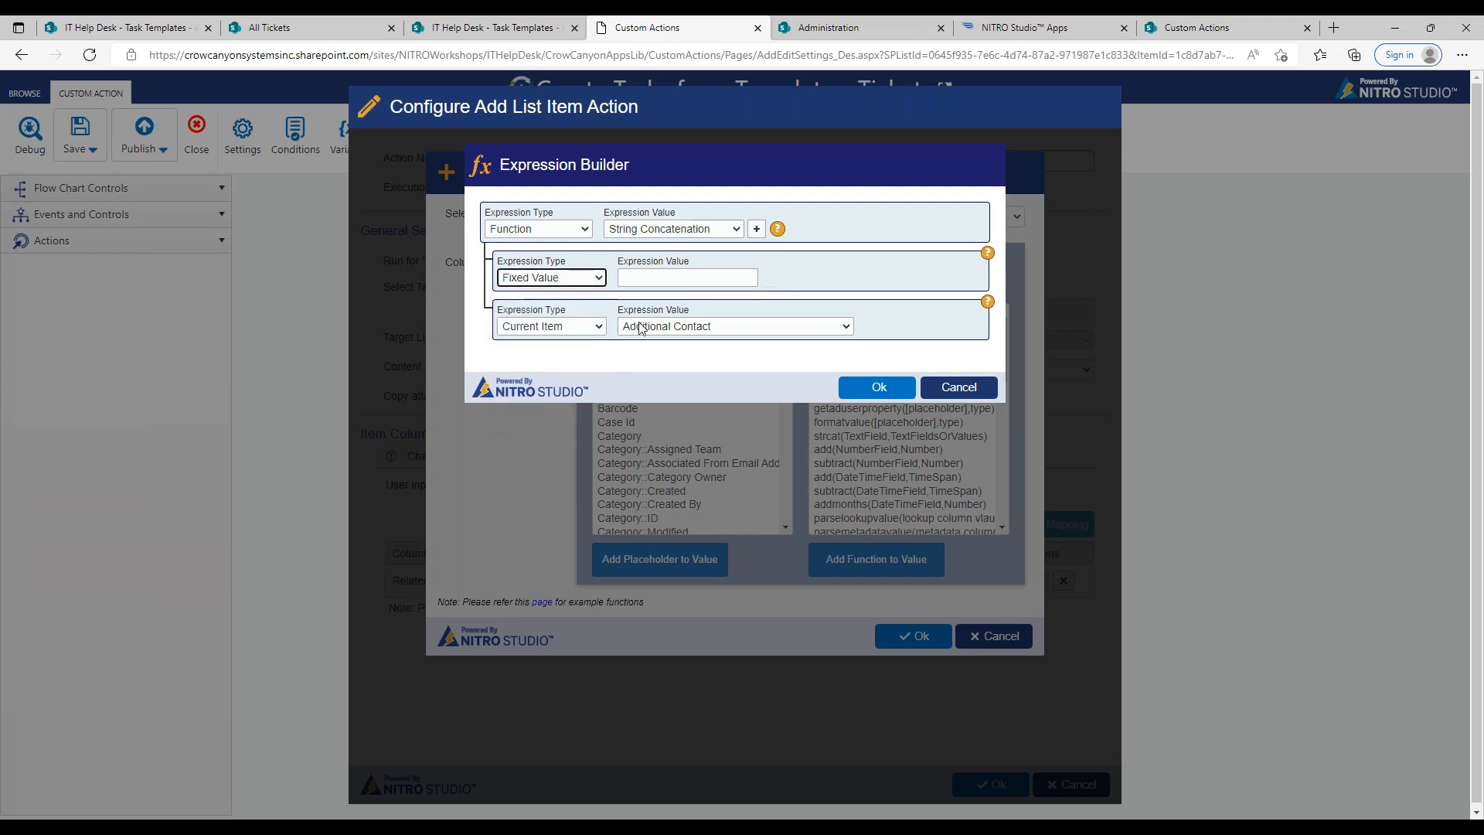
left_click(674, 283)
type("Task")
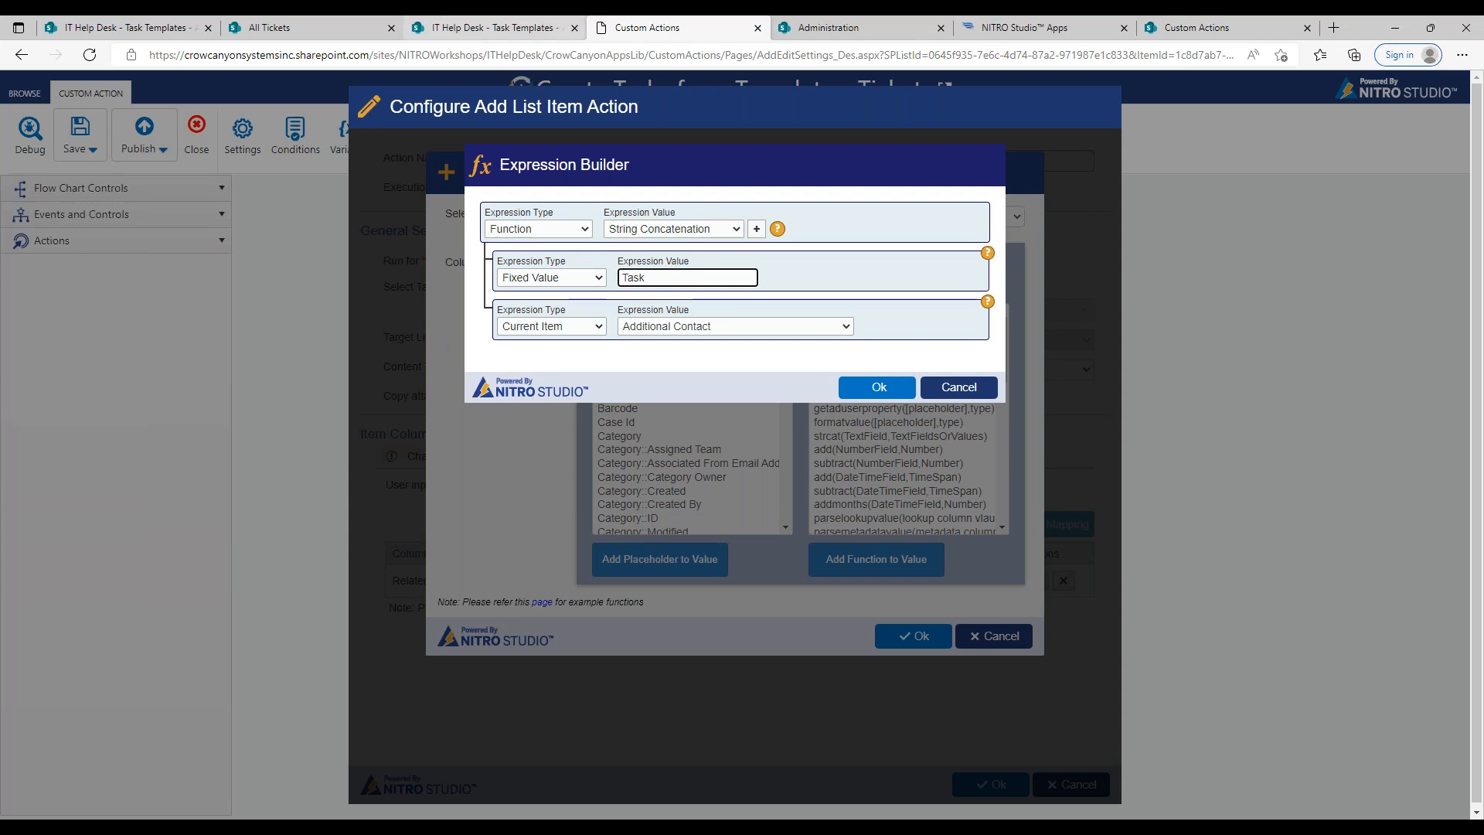
Step: Set the second concatenation parameter to the Get Iteration Value function, with Loop to Create Tasks as its loop control
left_click(600, 333)
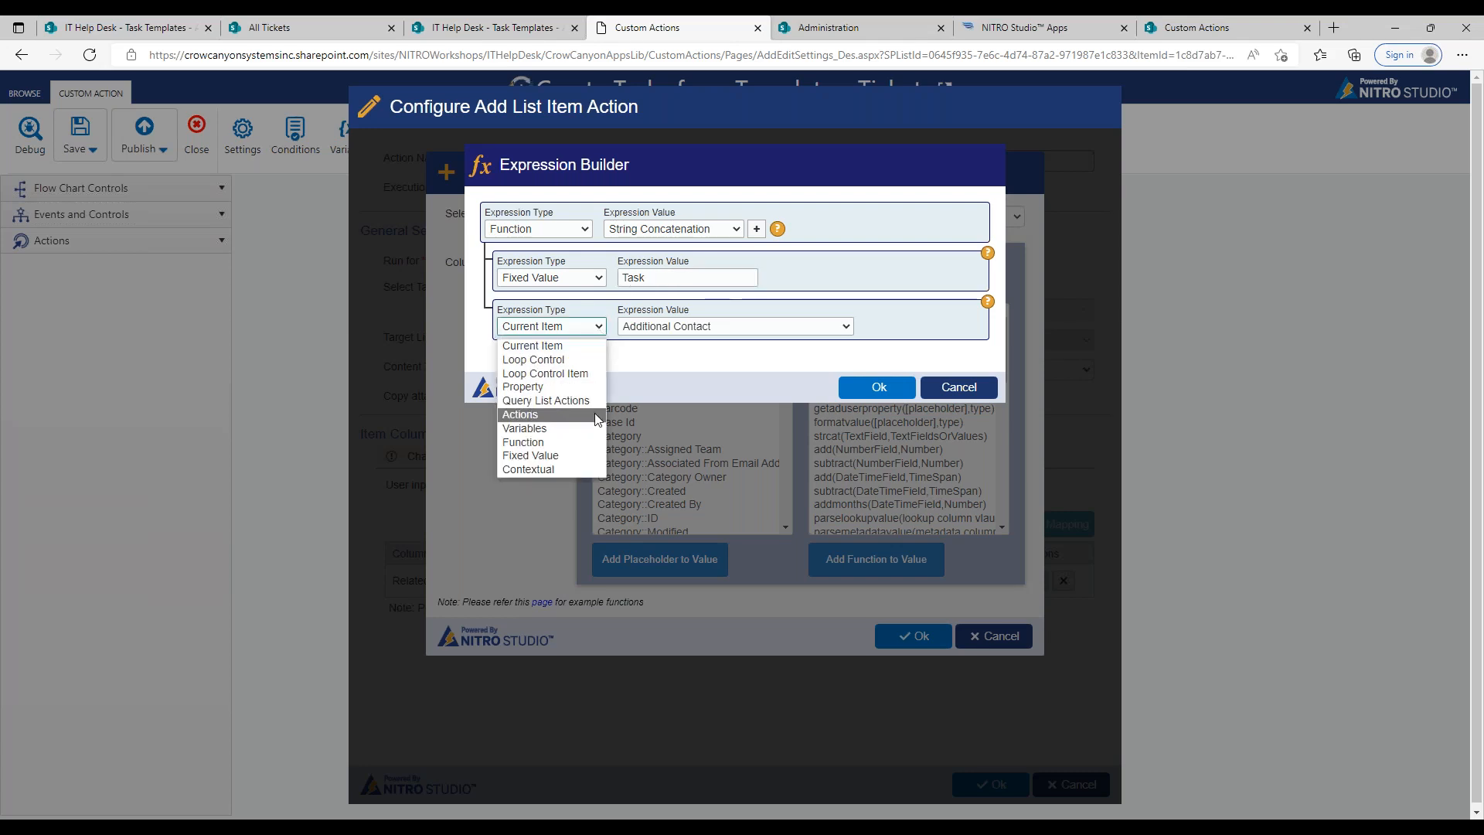
left_click(589, 441)
left_click(687, 326)
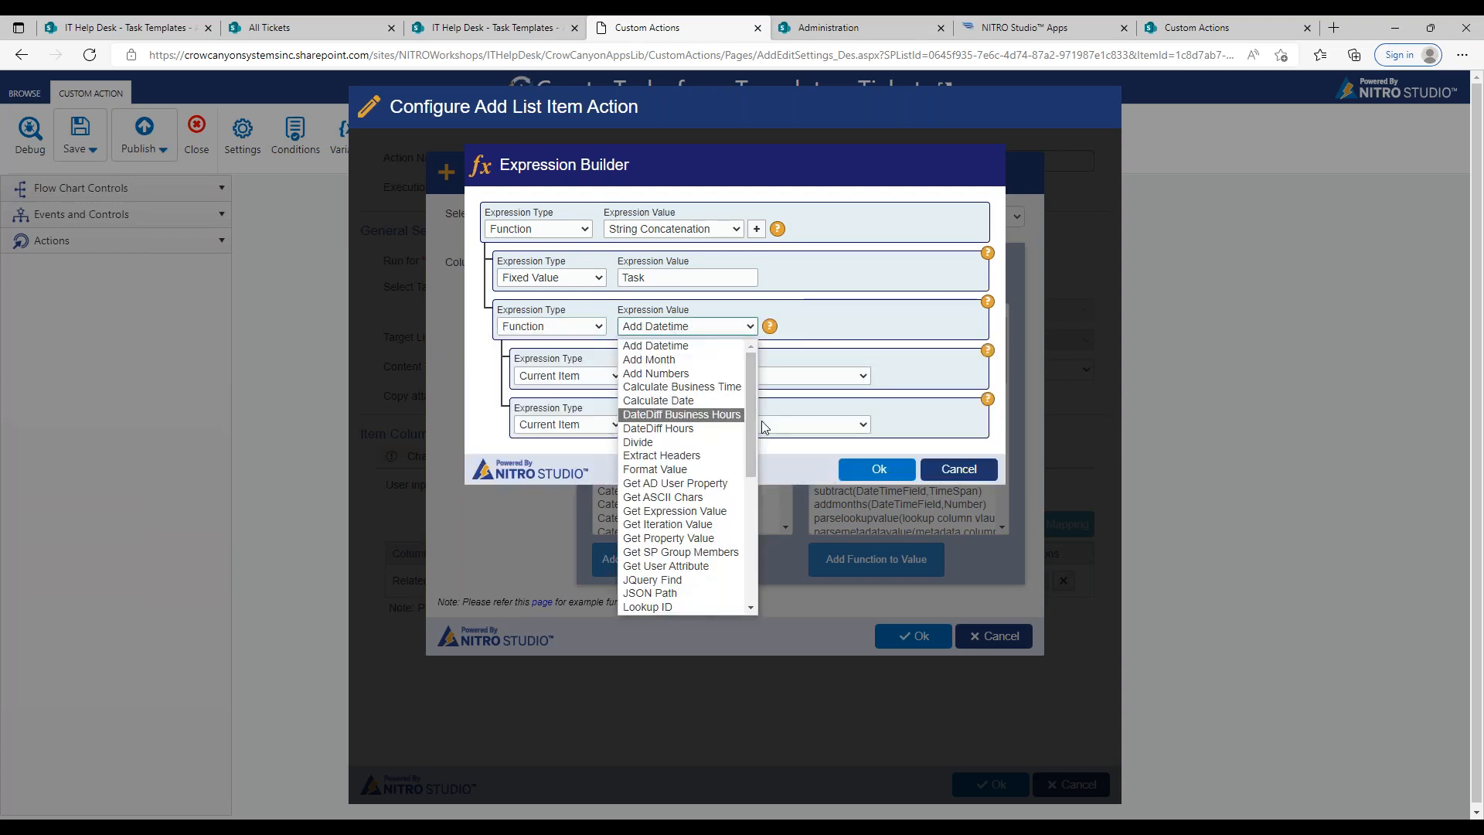
left_click(673, 525)
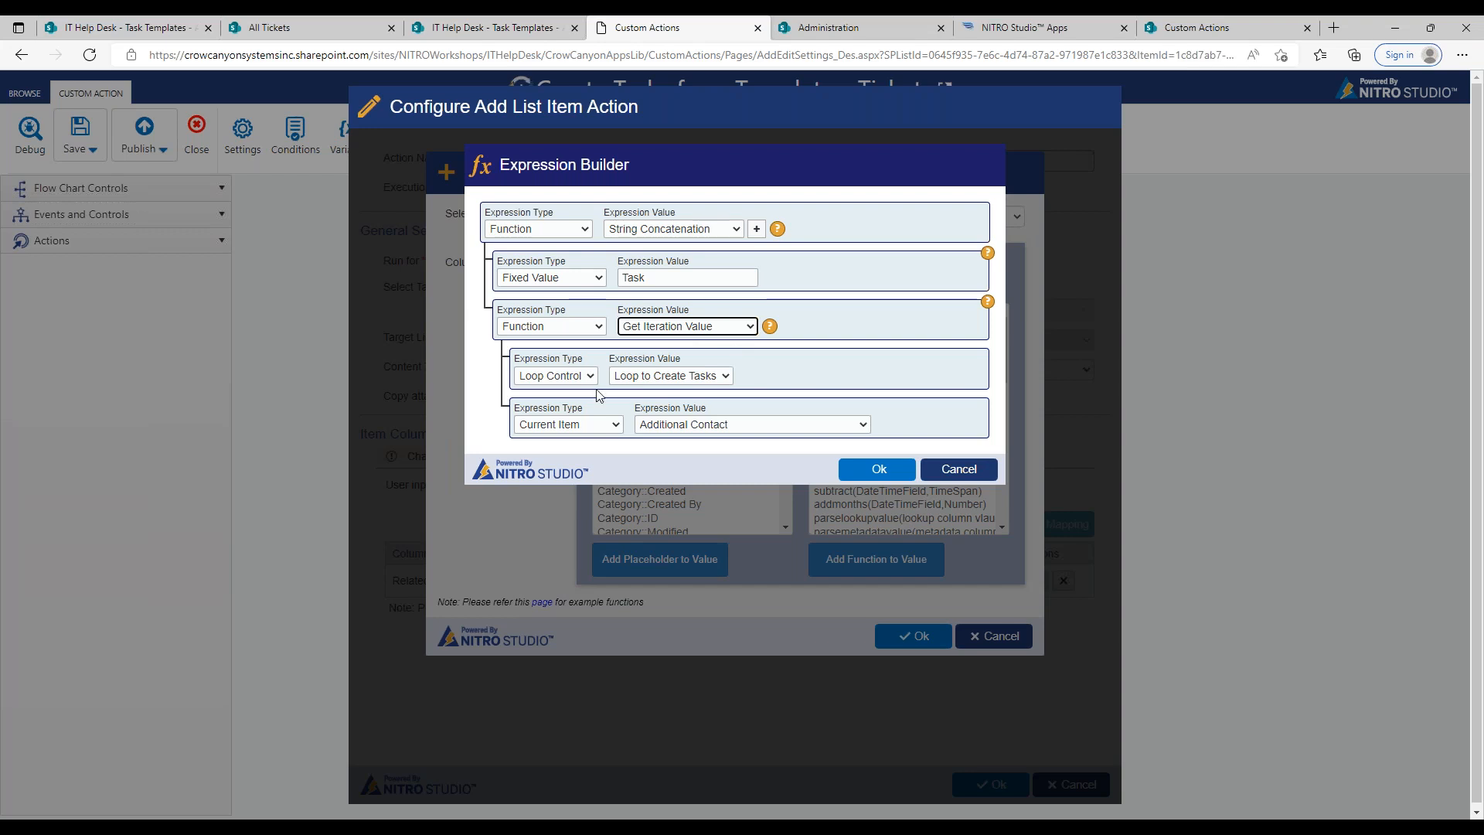
left_click(561, 379)
left_click(568, 395)
left_click(619, 382)
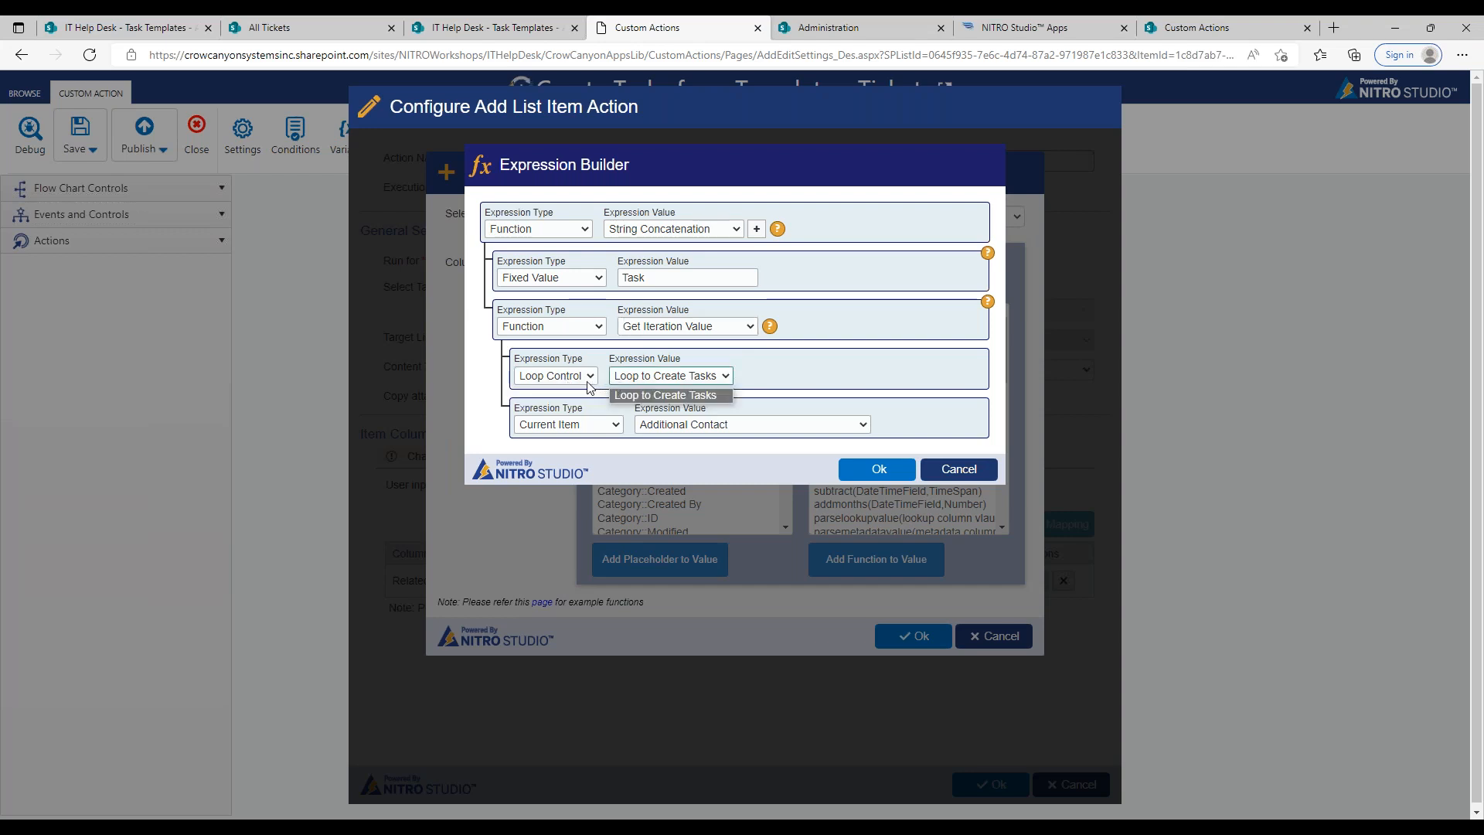
left_click(586, 382)
left_click(586, 382)
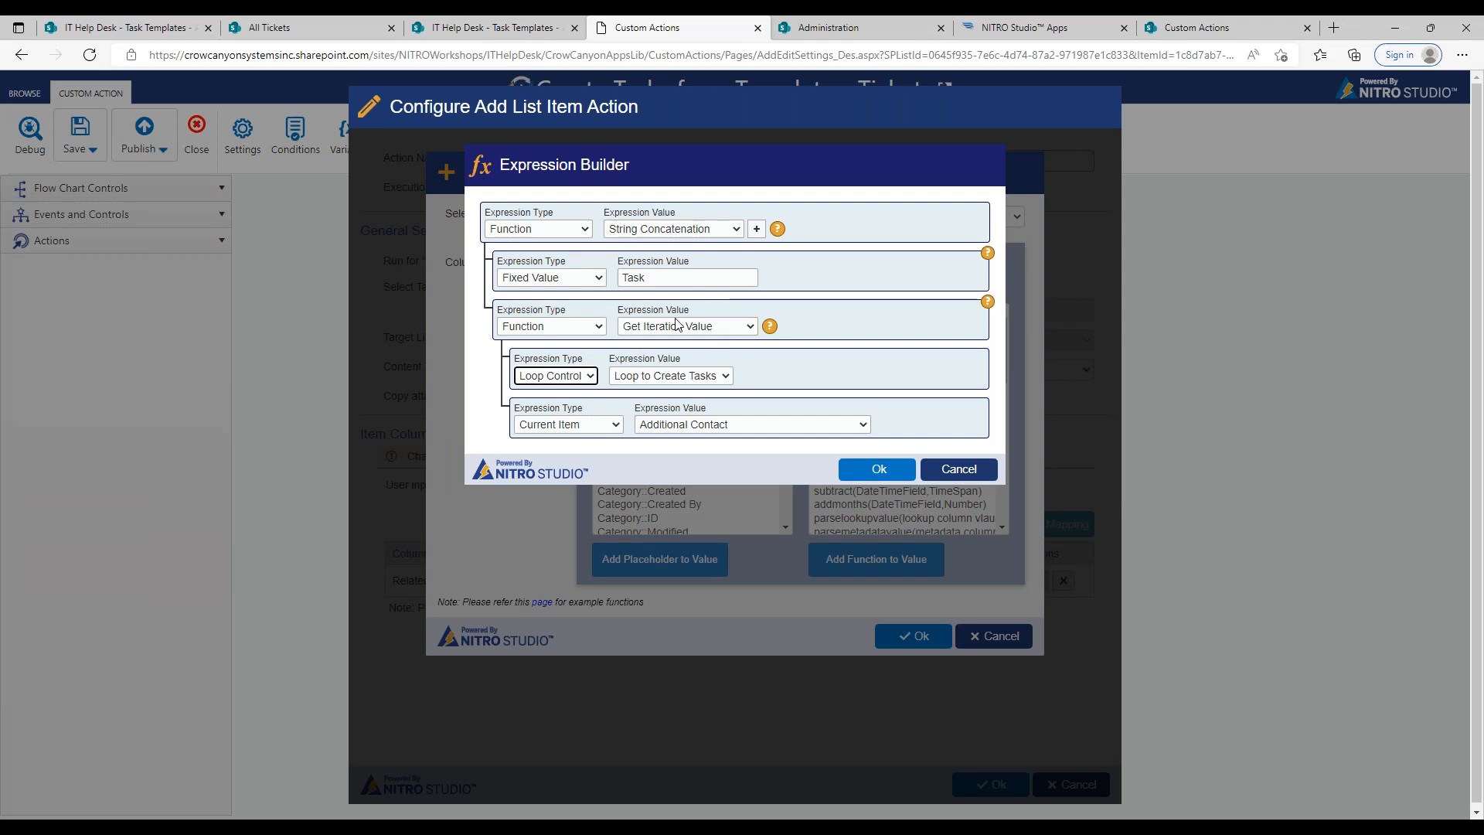
Step: Set the iteration value's property to the Title column of the Task Templates list, and save the Task Name mapping
left_click(622, 423)
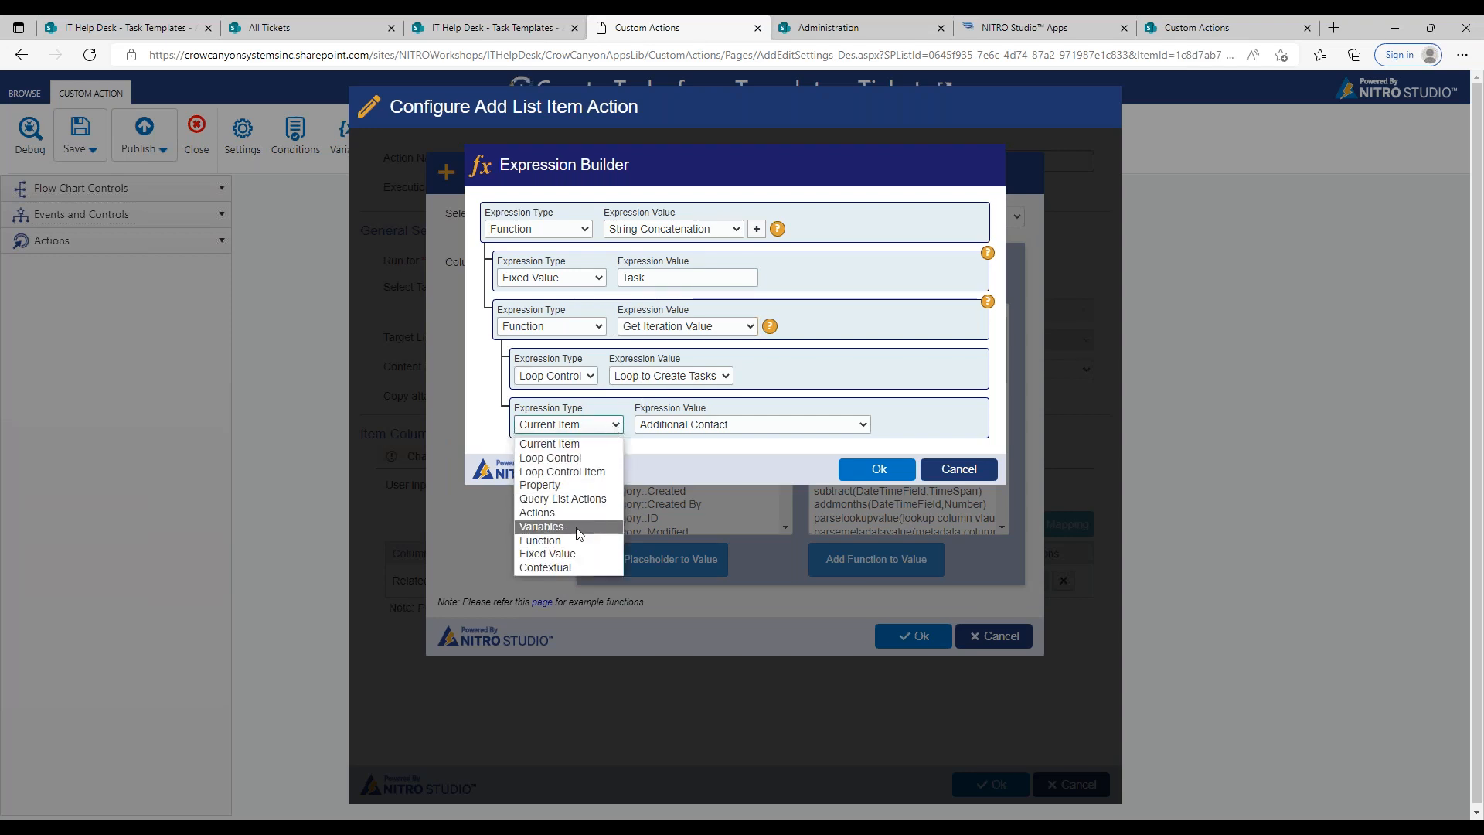
left_click(574, 483)
left_click(788, 427)
left_click(733, 280)
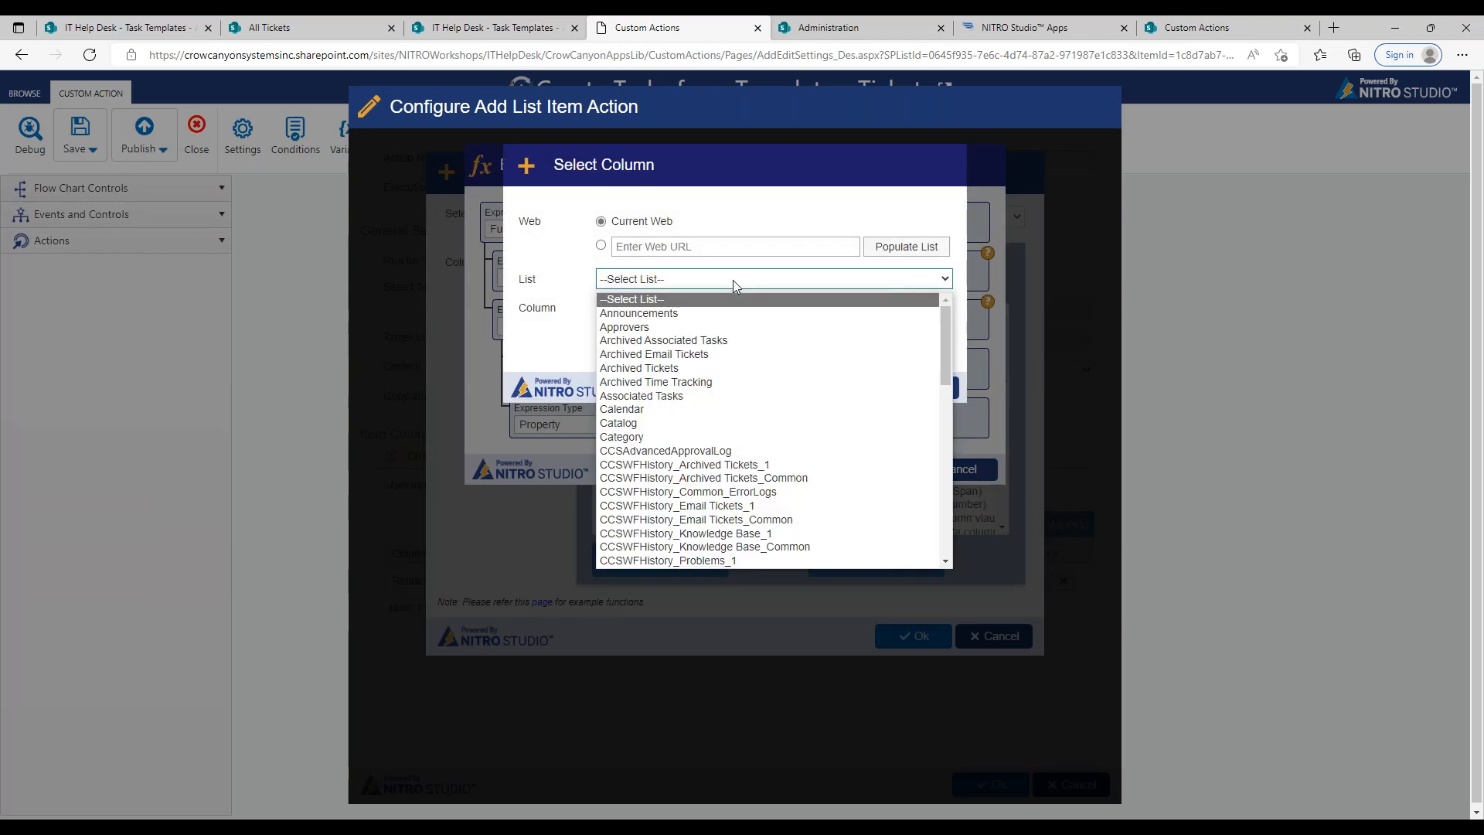
left_click_drag(944, 340, 947, 542)
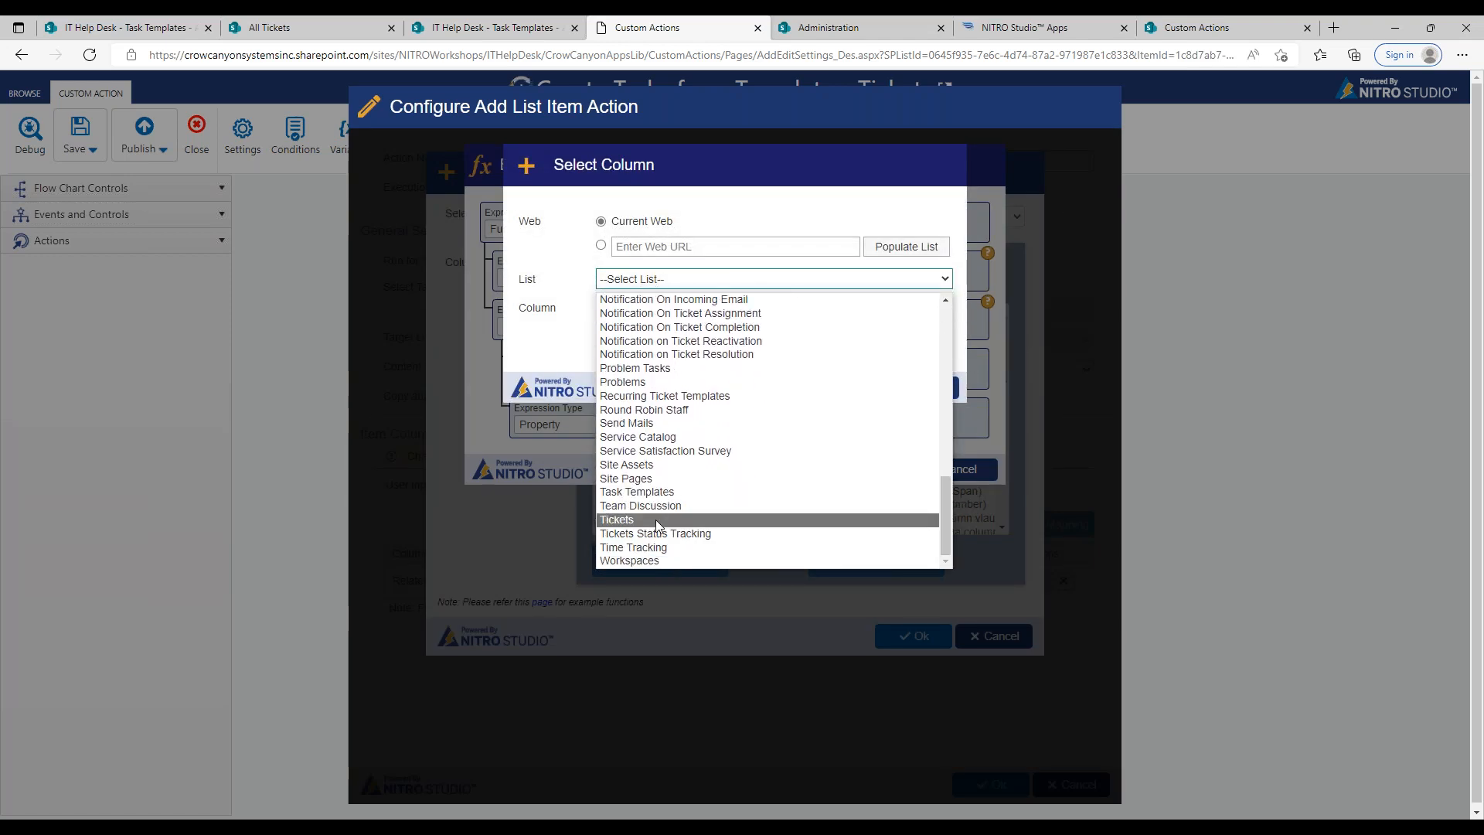
left_click(641, 493)
left_click(662, 309)
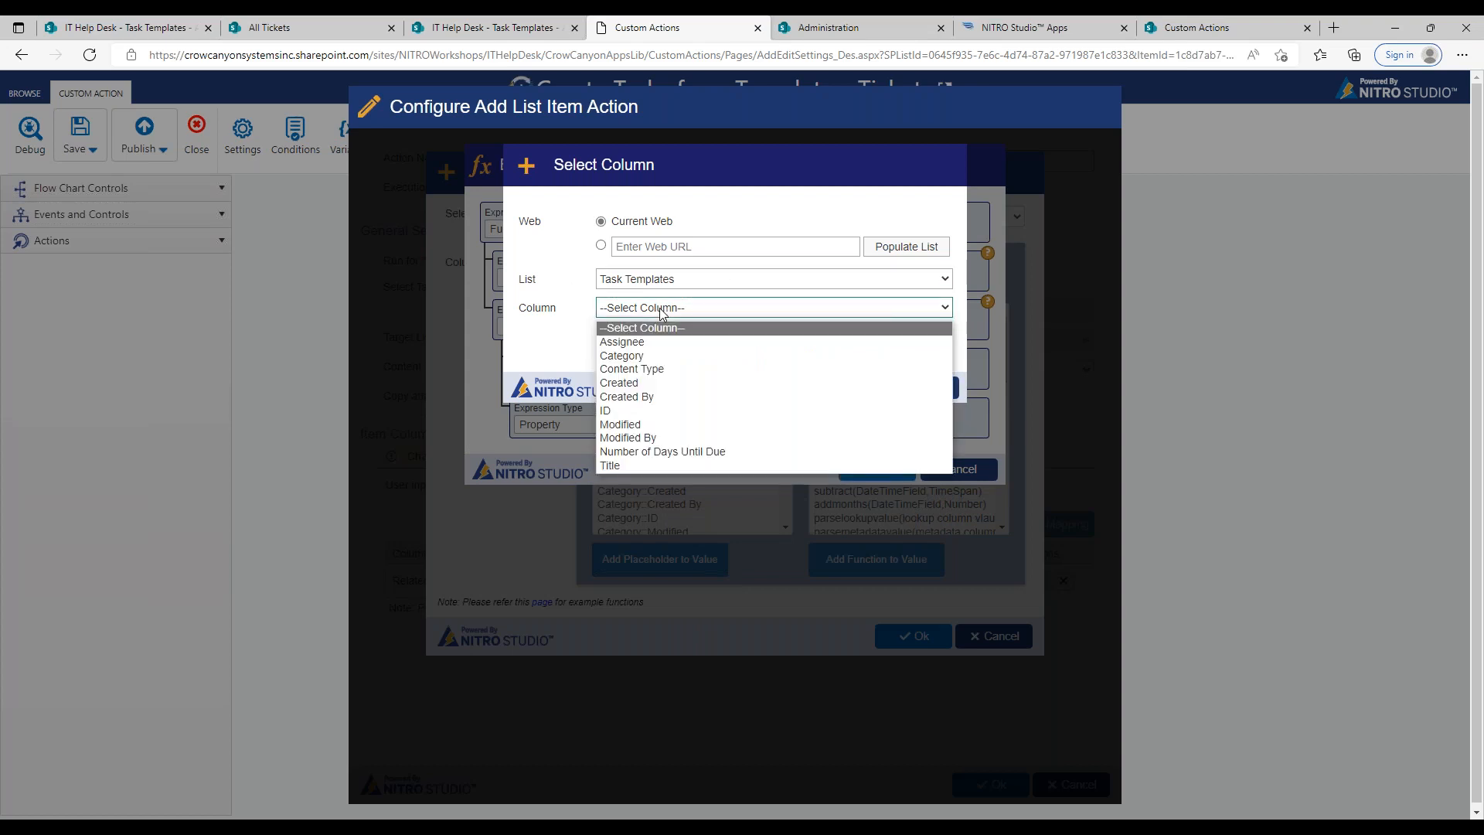
left_click(666, 464)
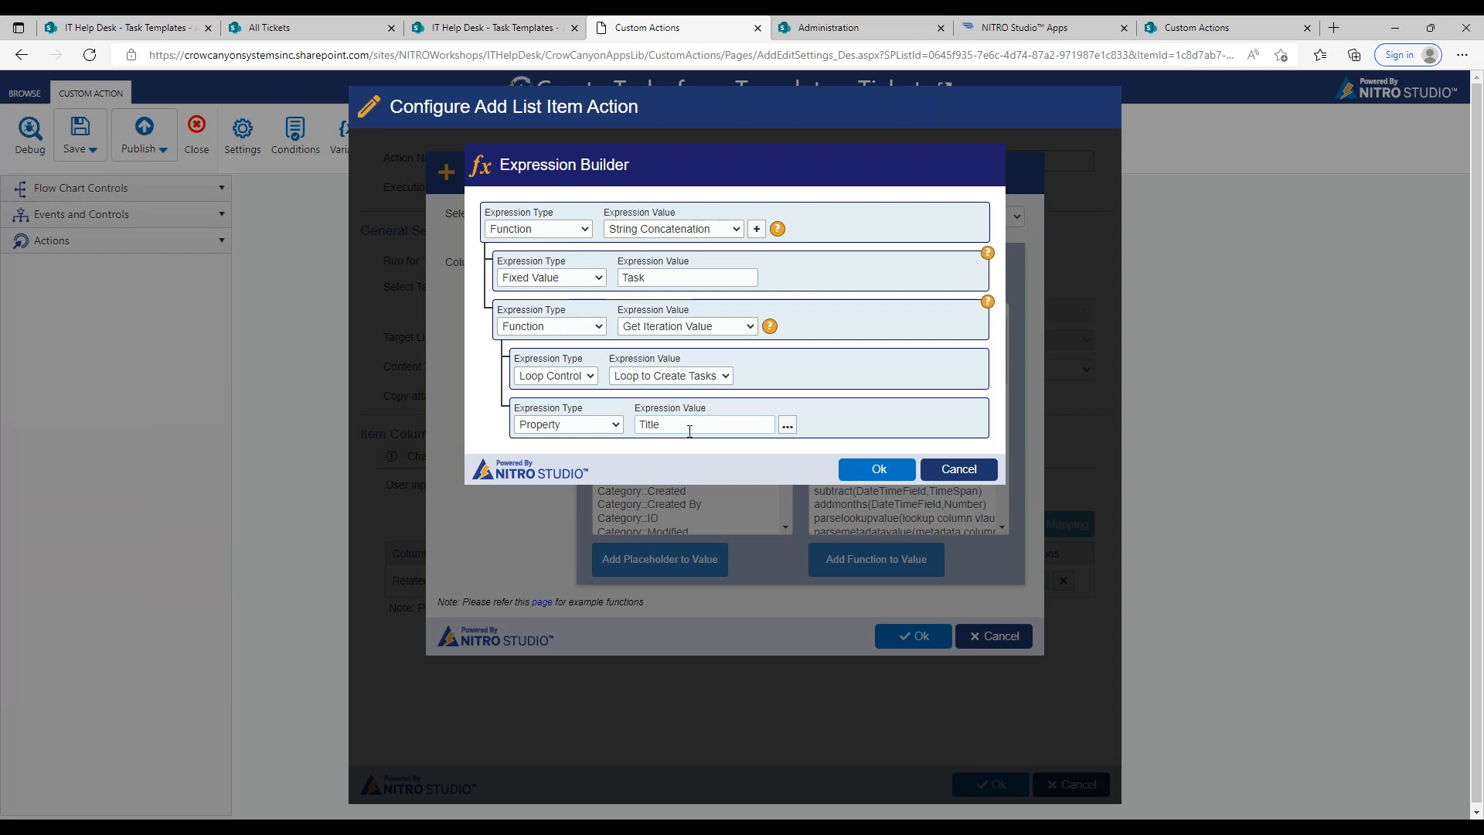
left_click(876, 469)
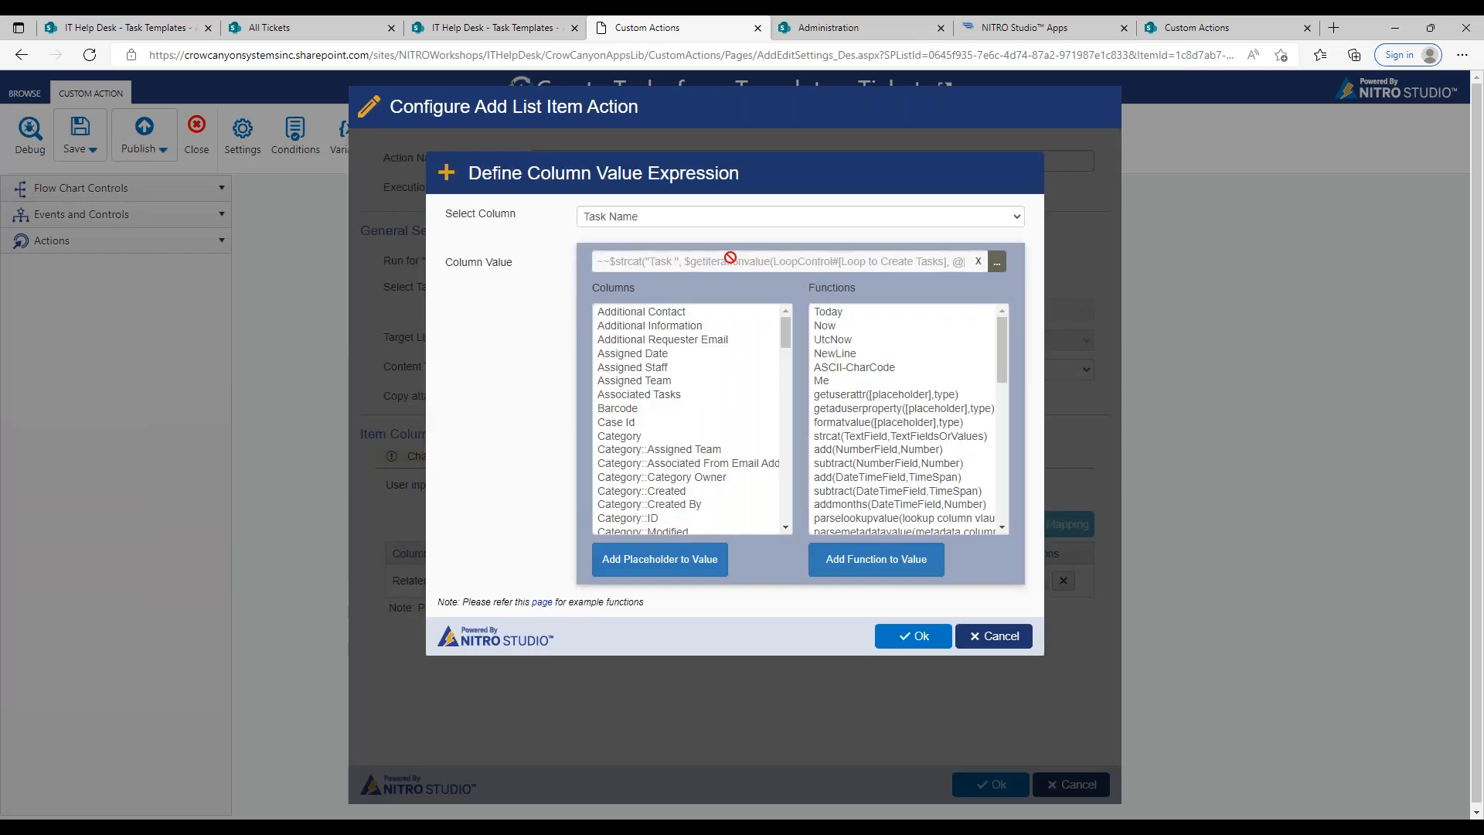
left_click(902, 638)
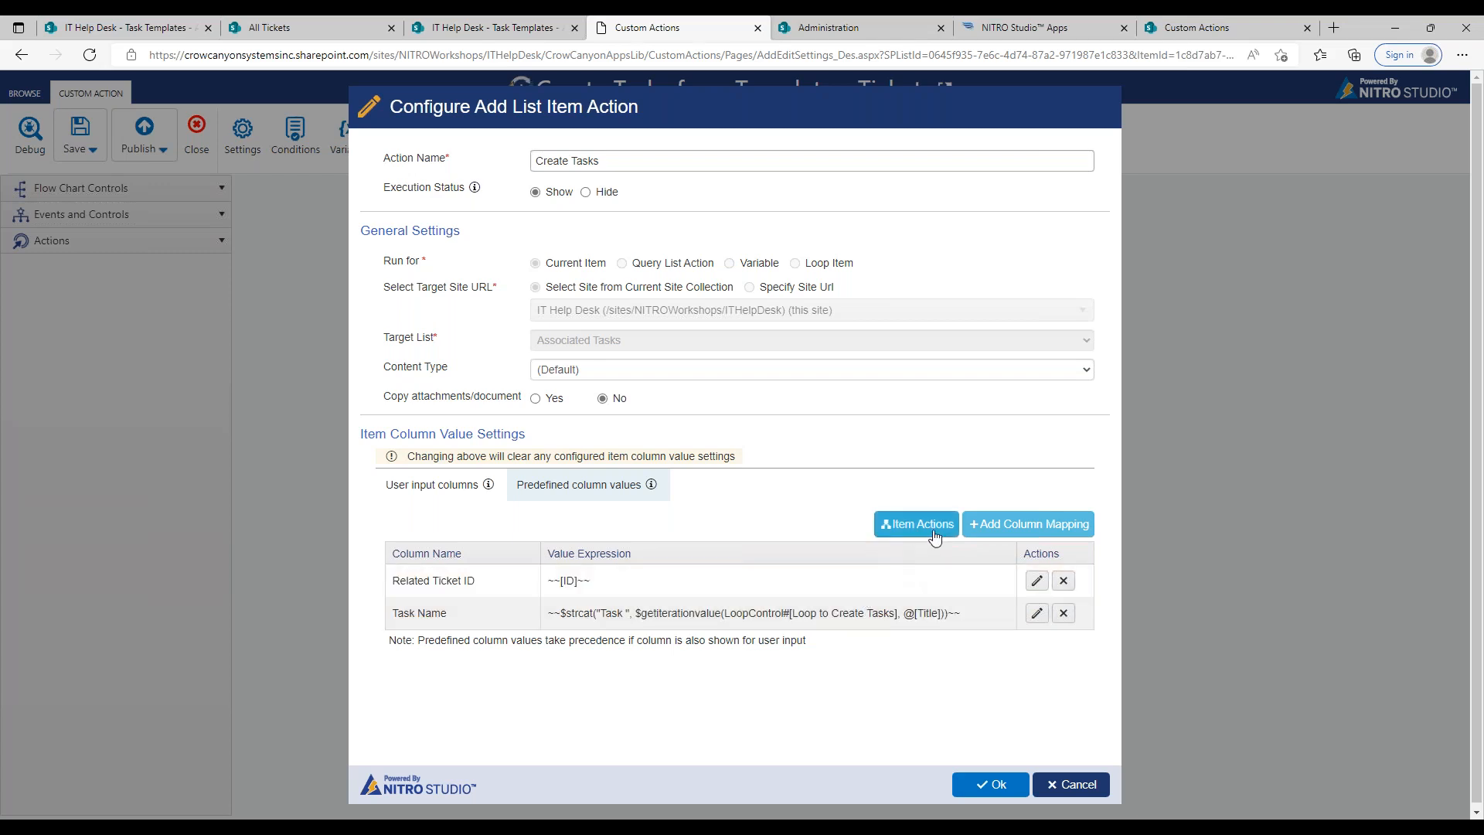
Step: Check the Task Templates list's columns and start a new column mapping for the Assigned To column
left_click(983, 526)
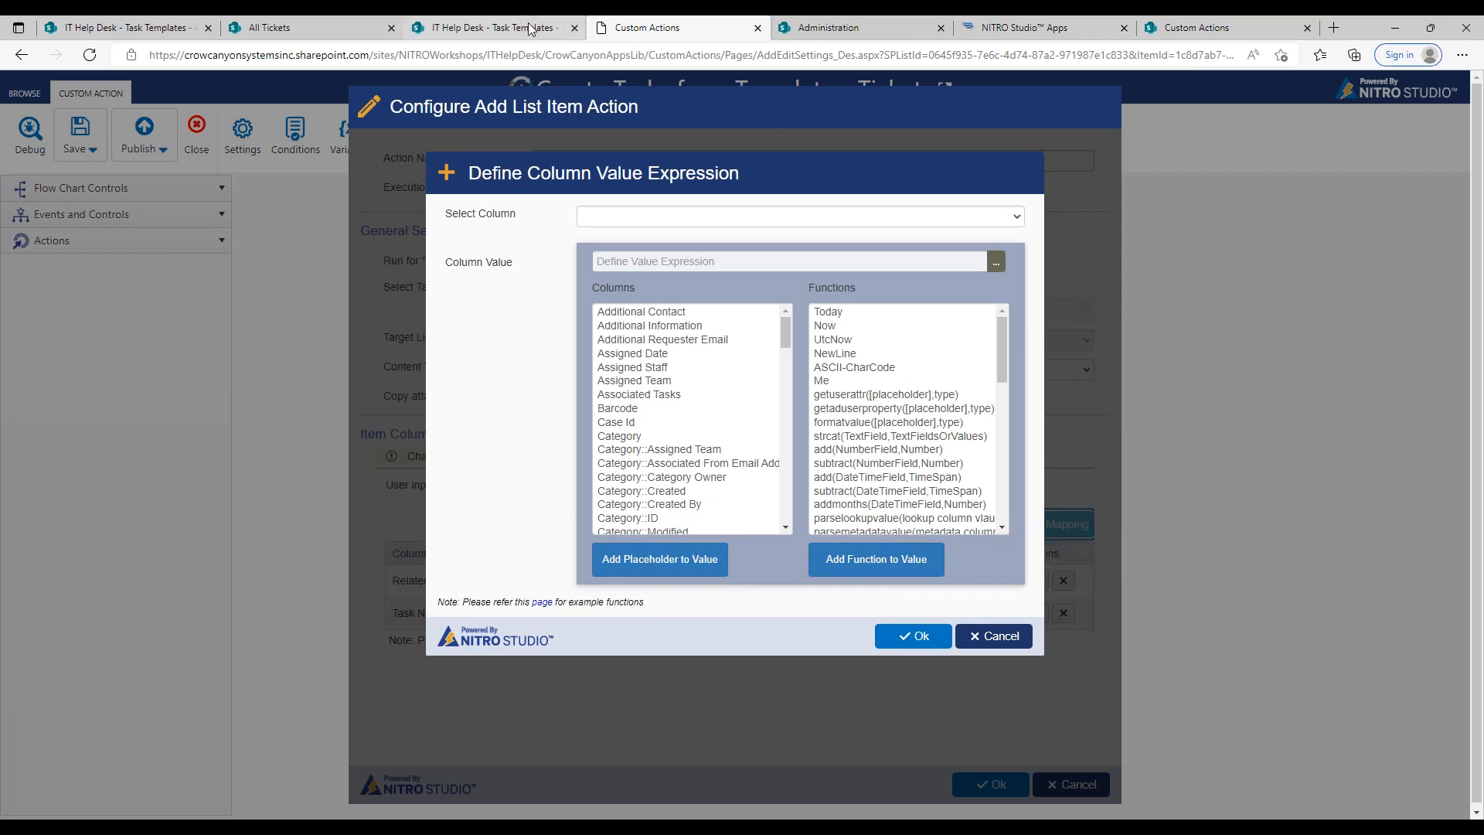
left_click(479, 27)
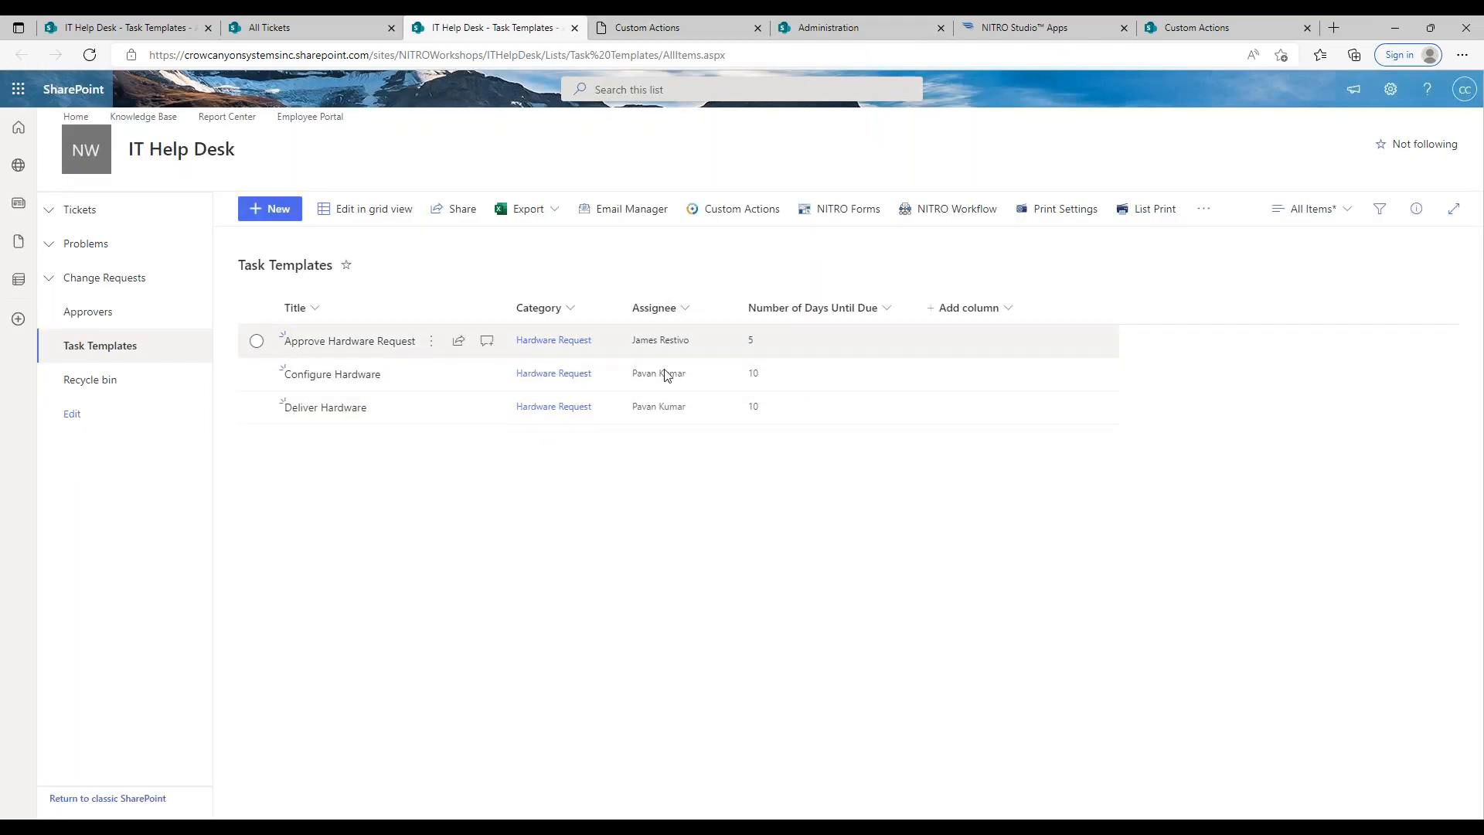
left_click(669, 33)
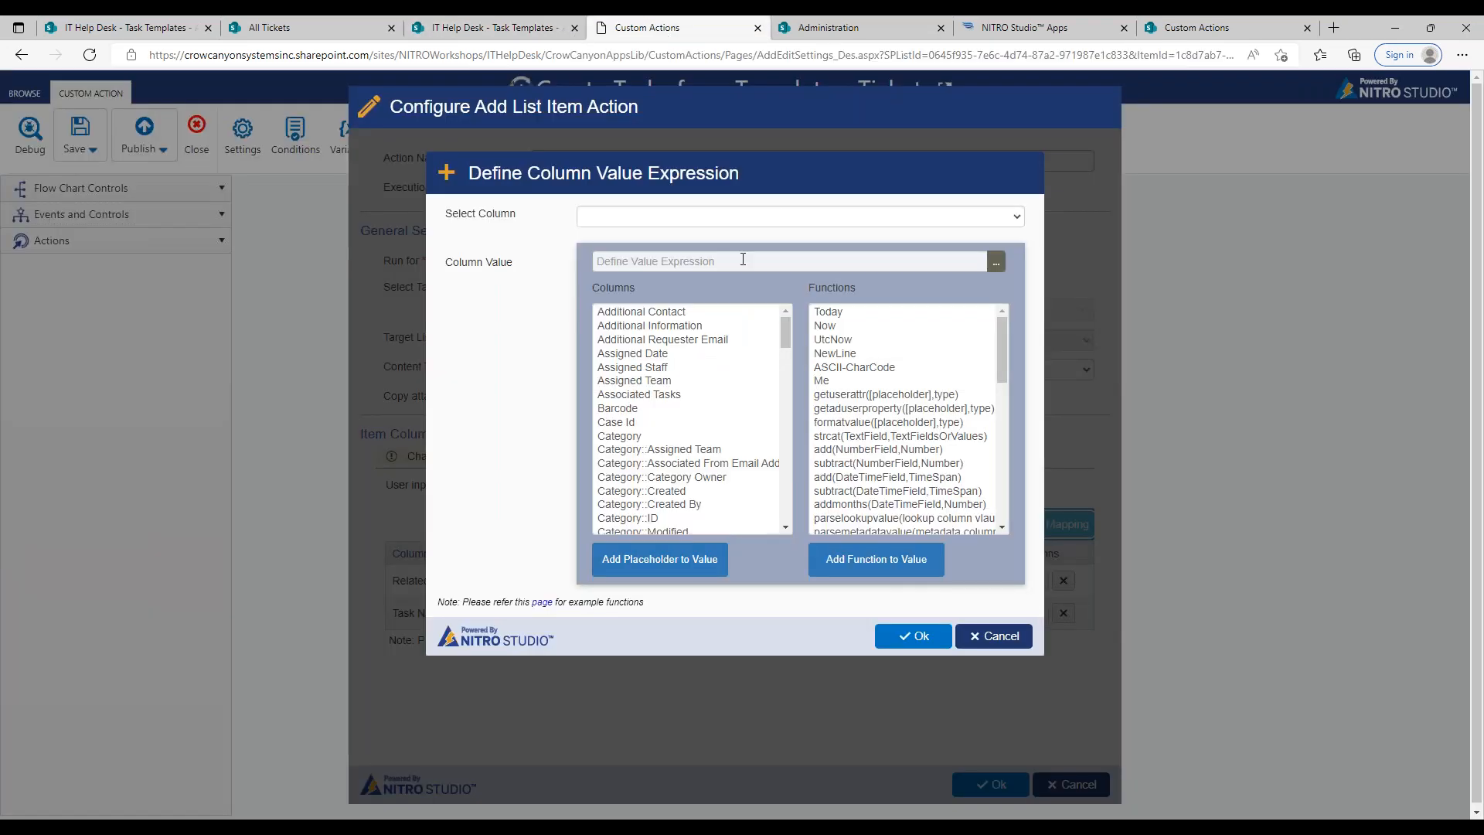
left_click(993, 221)
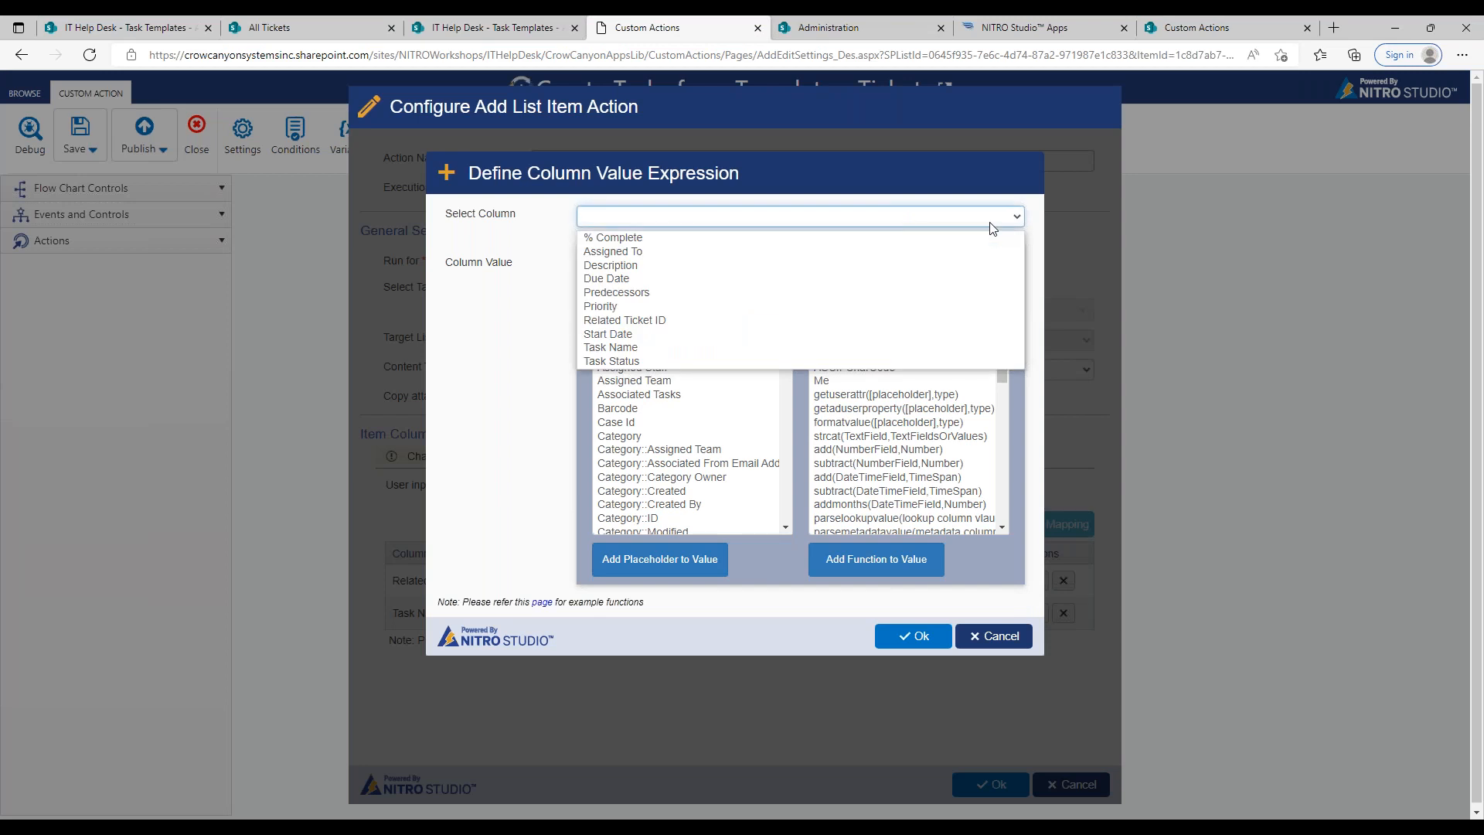
left_click(625, 252)
Step: Set the Assigned To value expression to the Get Iteration Value function, with Loop to Create Tasks as its loop control
left_click(996, 261)
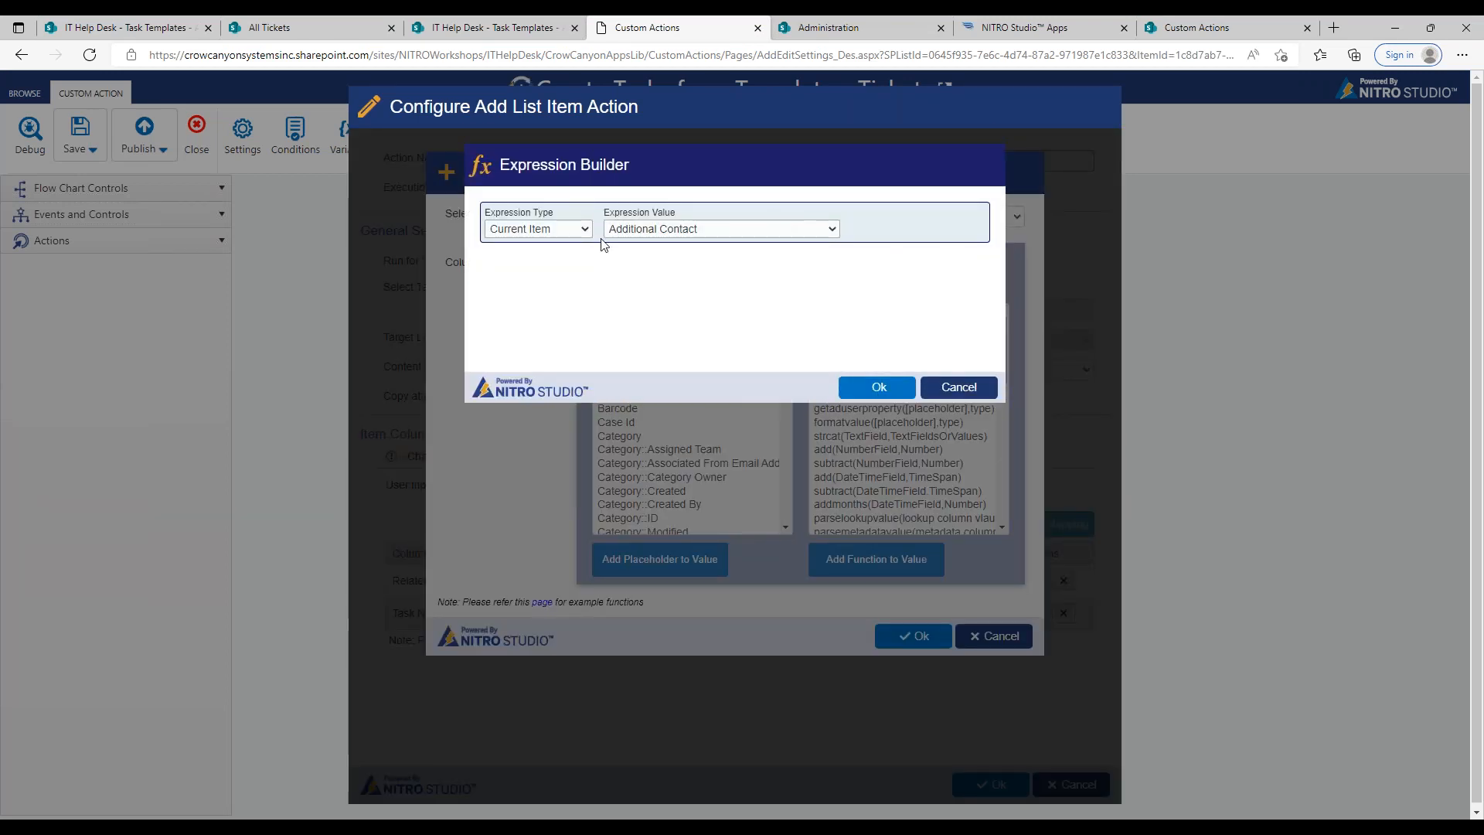
left_click(576, 231)
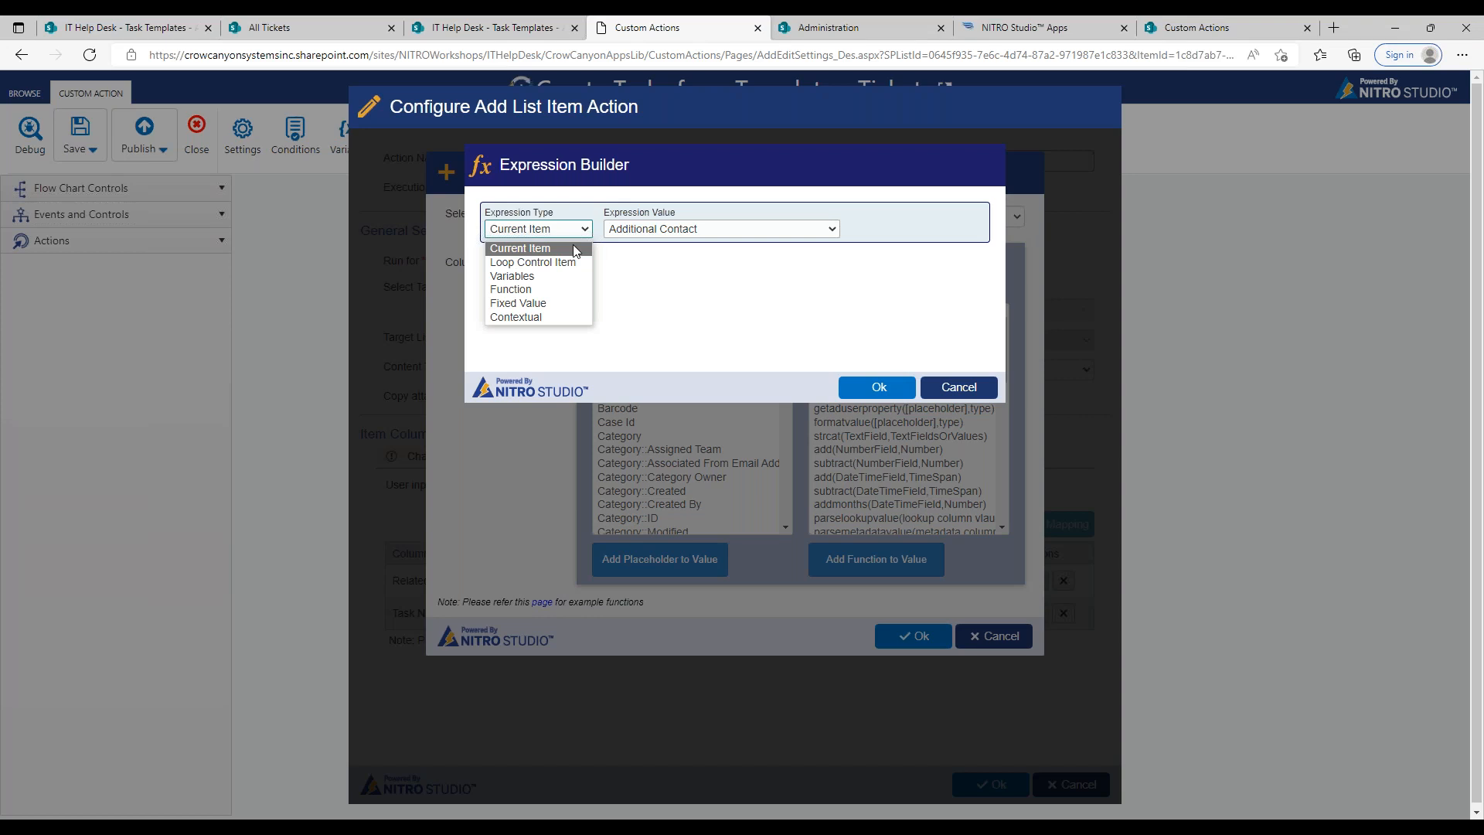
left_click(562, 292)
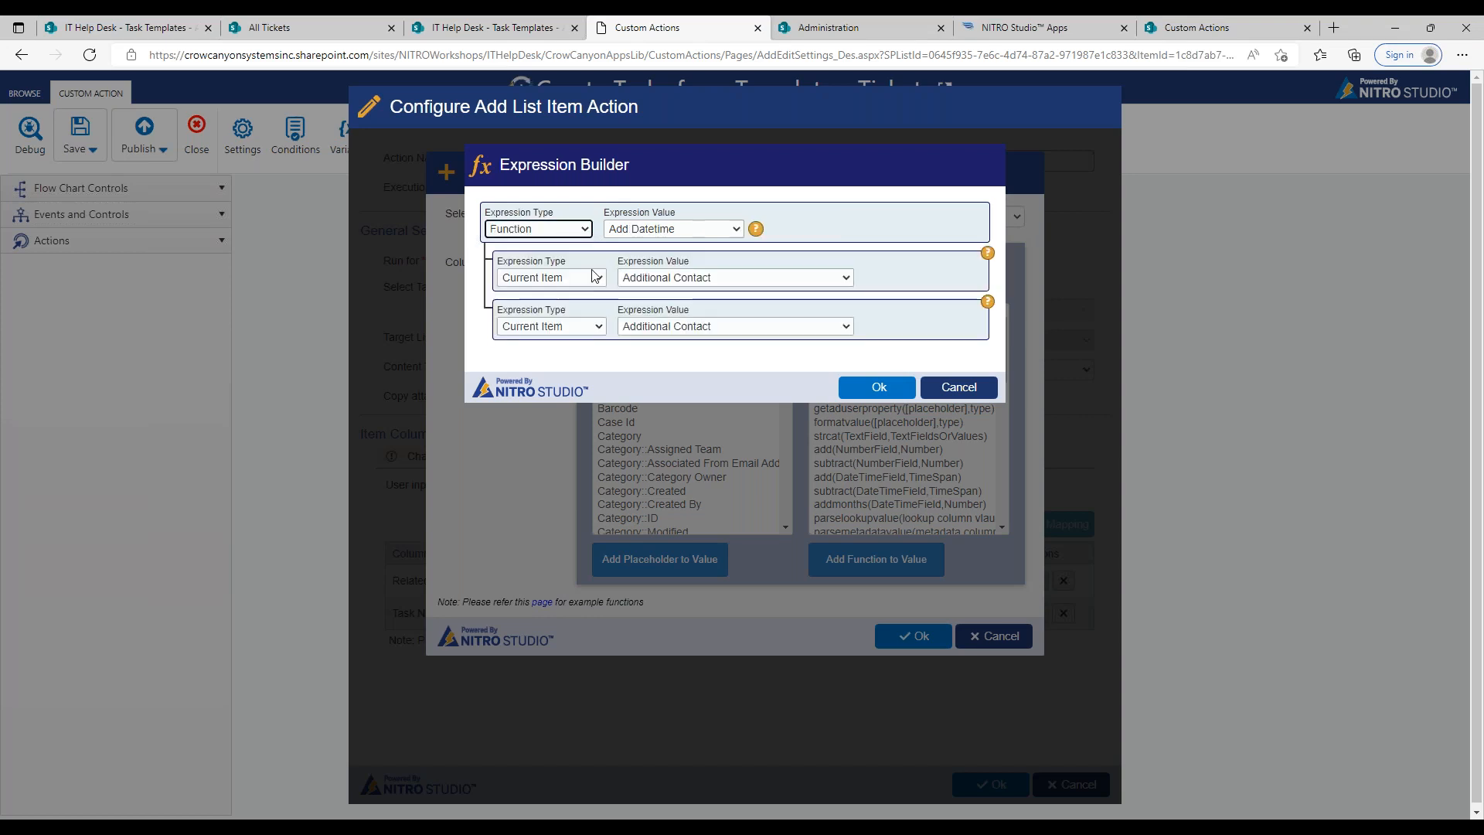
left_click(640, 230)
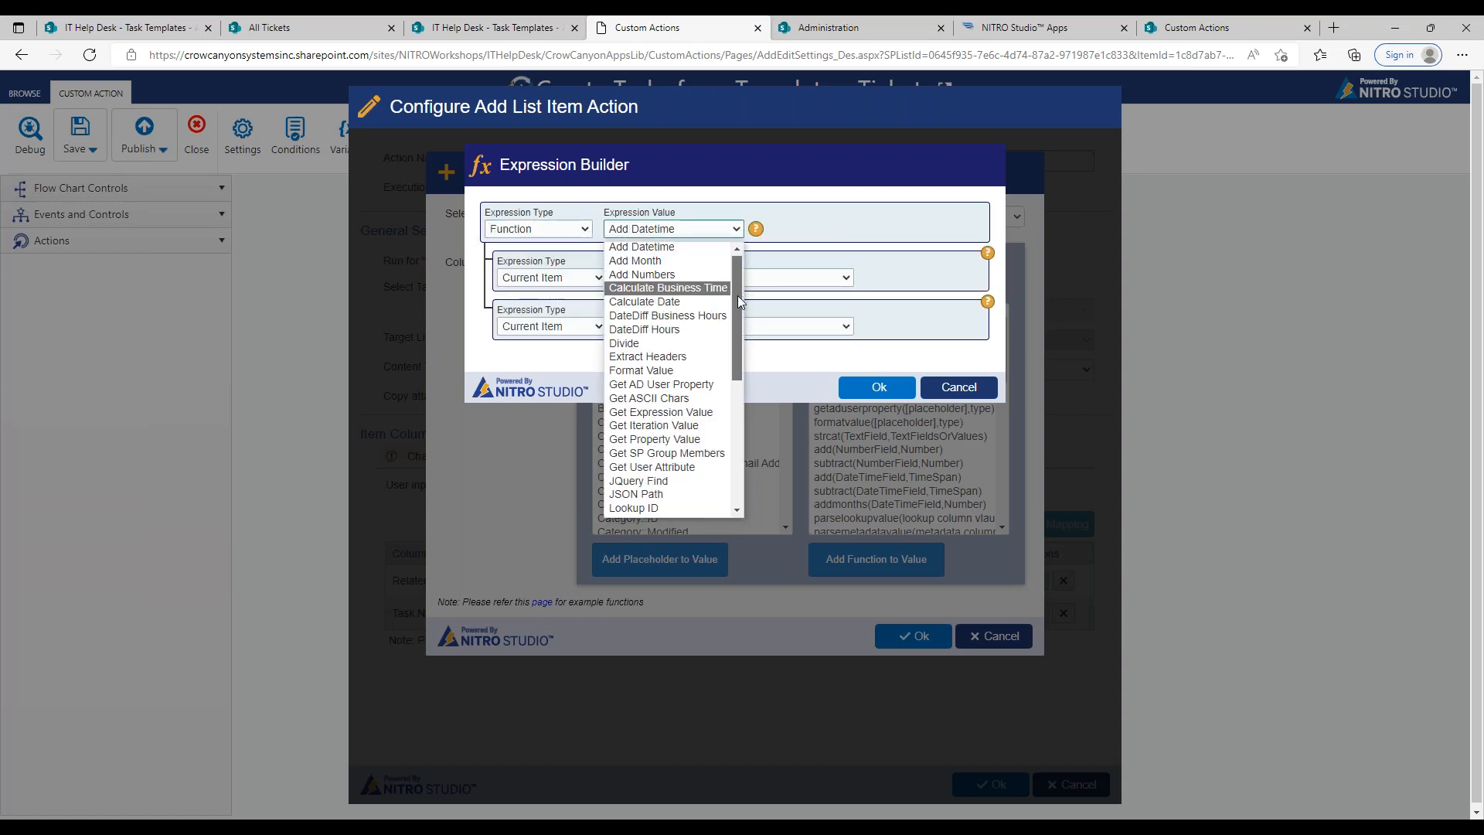
scroll(738, 295, "down", 1)
left_click(698, 395)
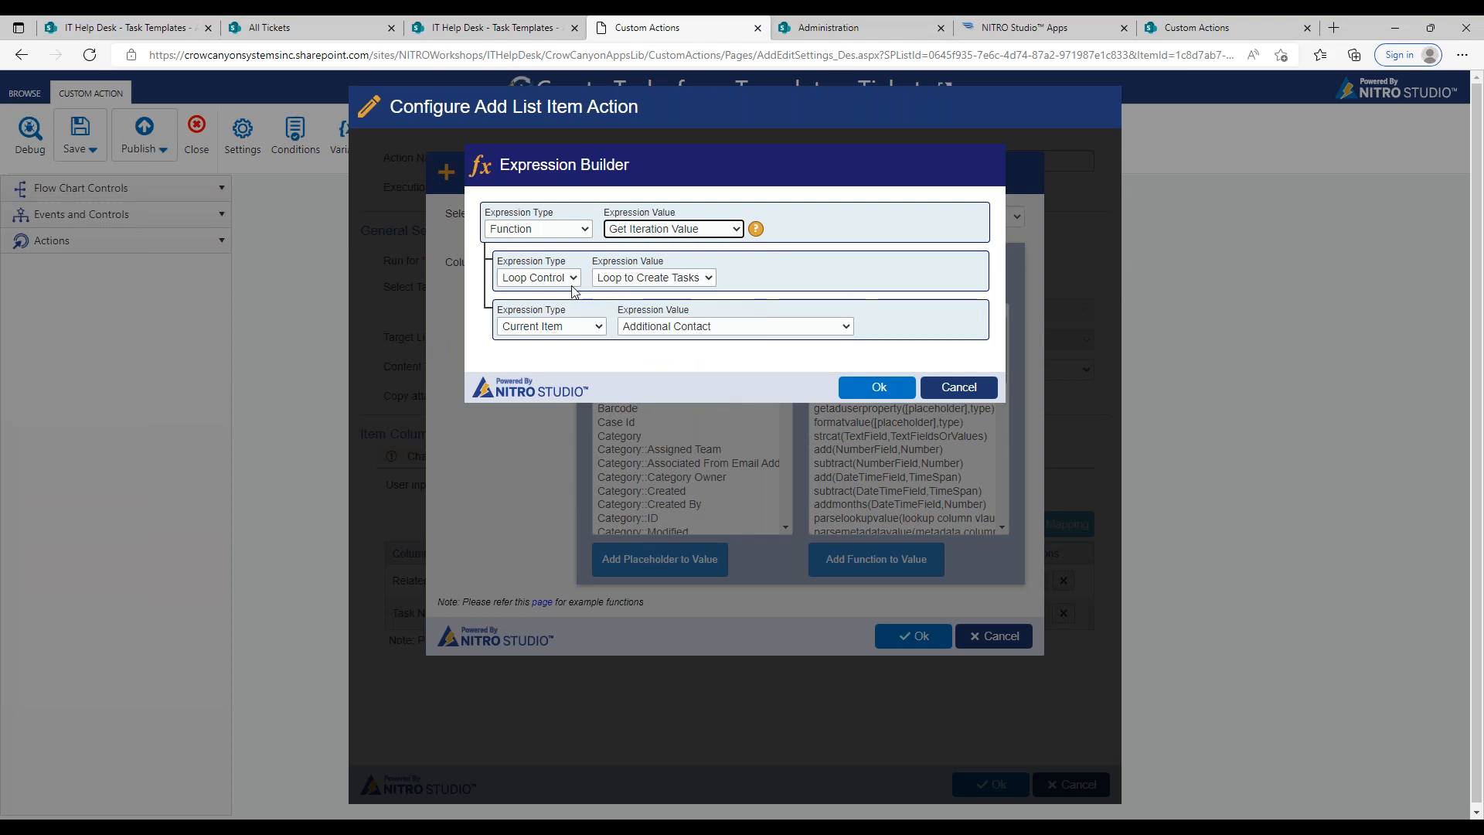
Step: Set the iteration value's property to the Assignee column of the Task Templates list, and save the Assigned To mapping
left_click(581, 326)
left_click(532, 385)
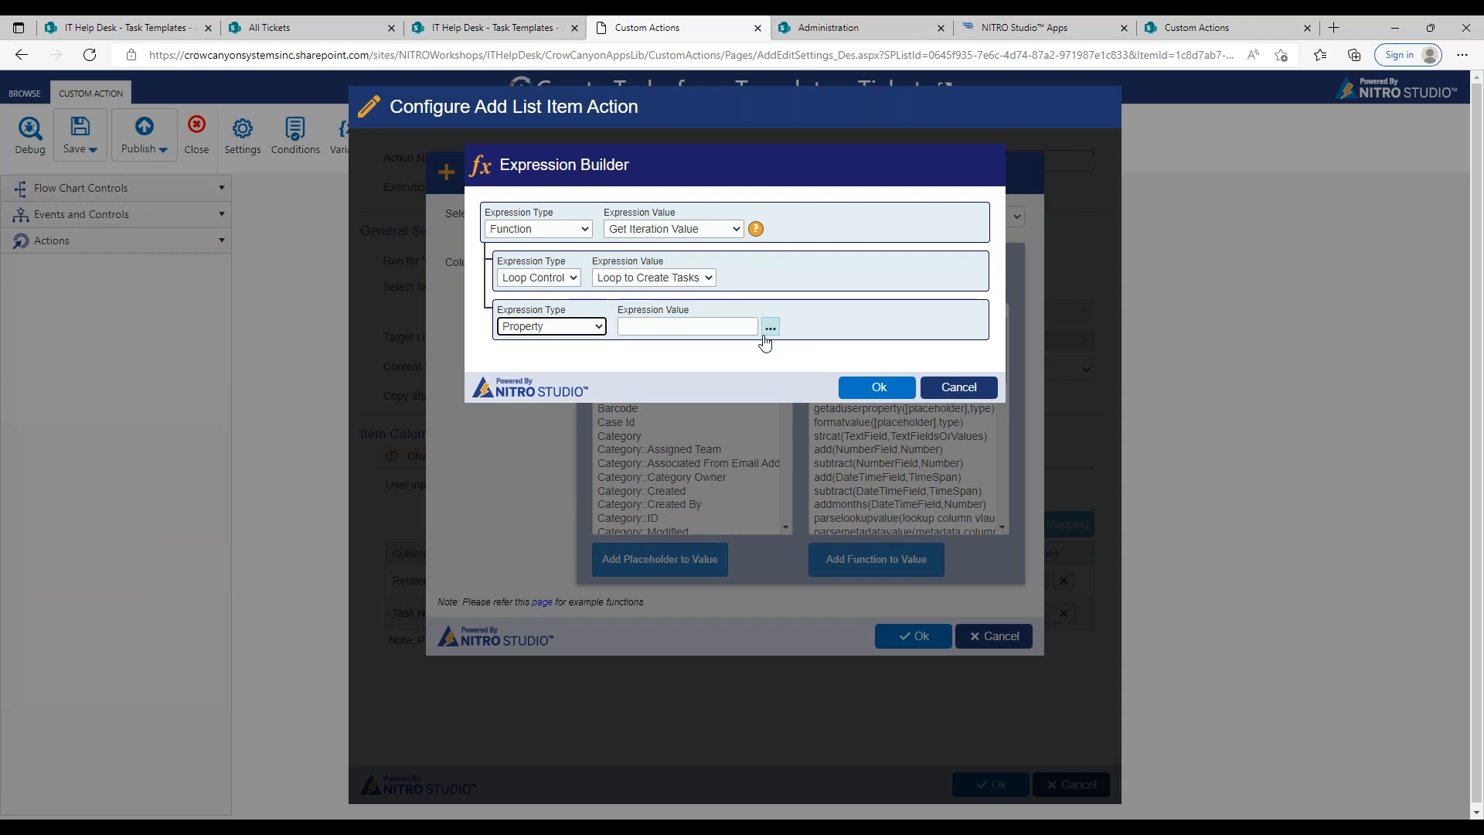
left_click(743, 326)
left_click(771, 328)
left_click(755, 280)
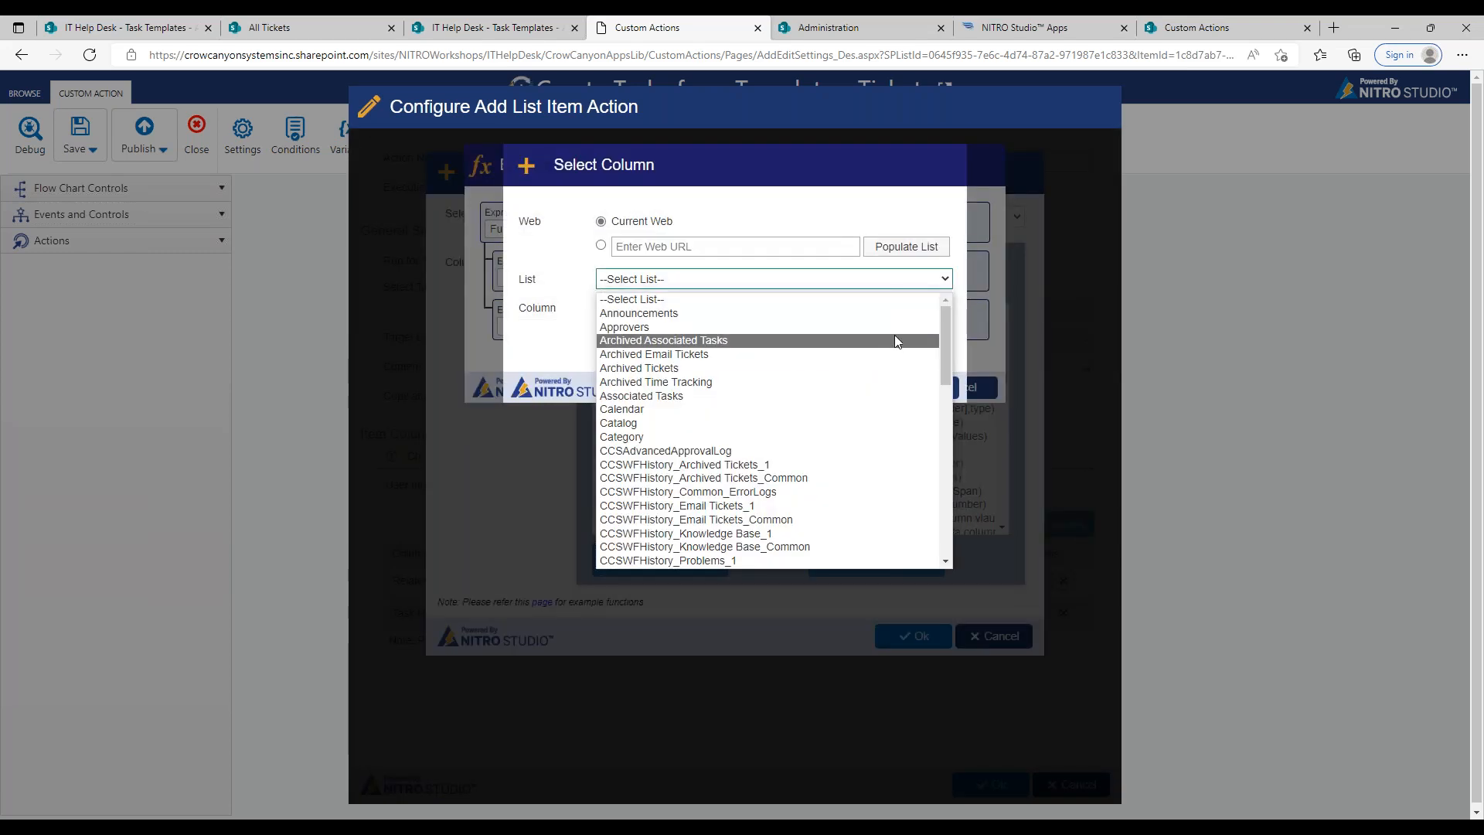
left_click_drag(943, 332, 938, 510)
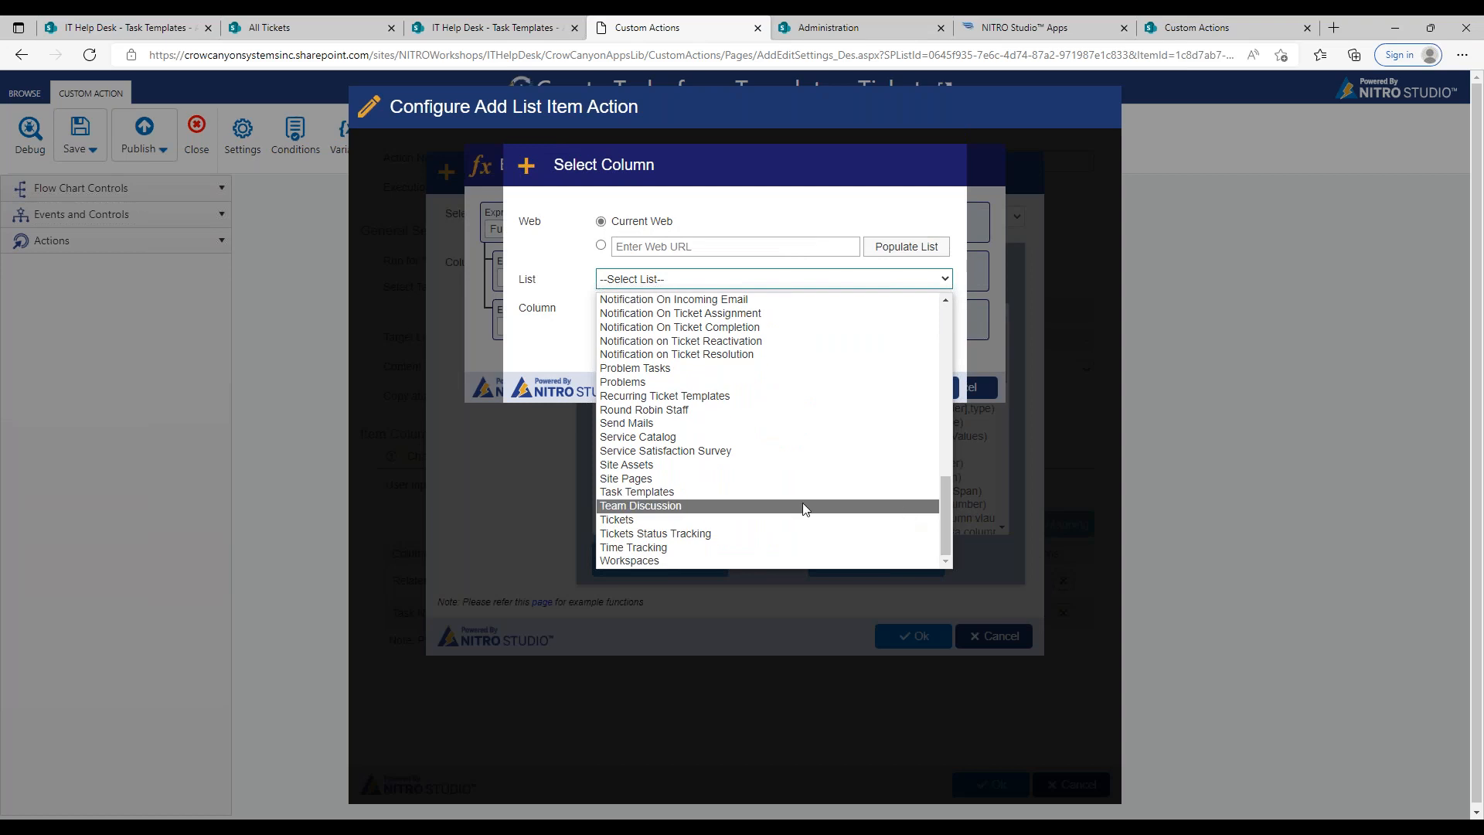
left_click(751, 493)
left_click(701, 310)
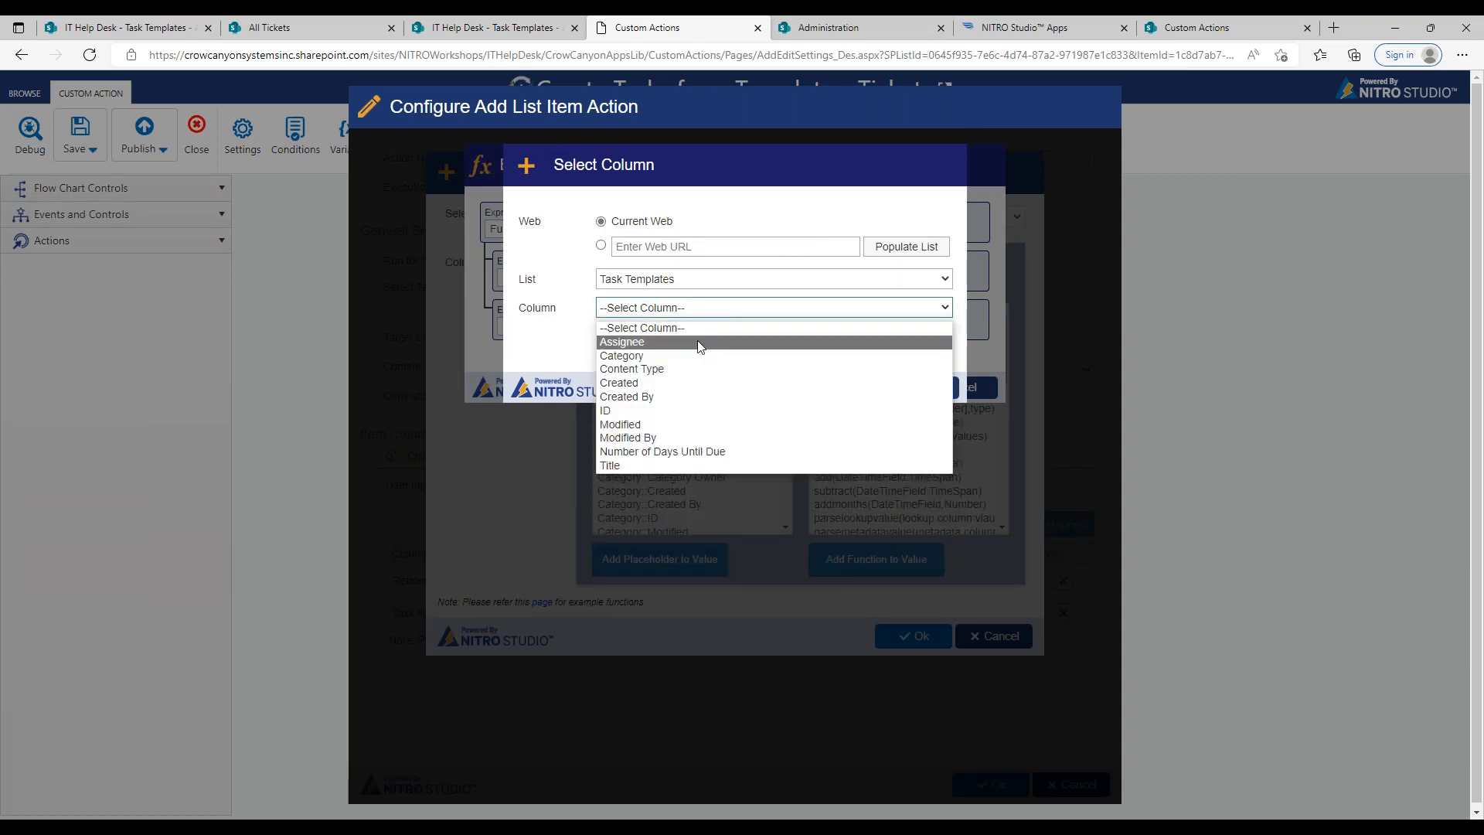
left_click(700, 341)
left_click(816, 387)
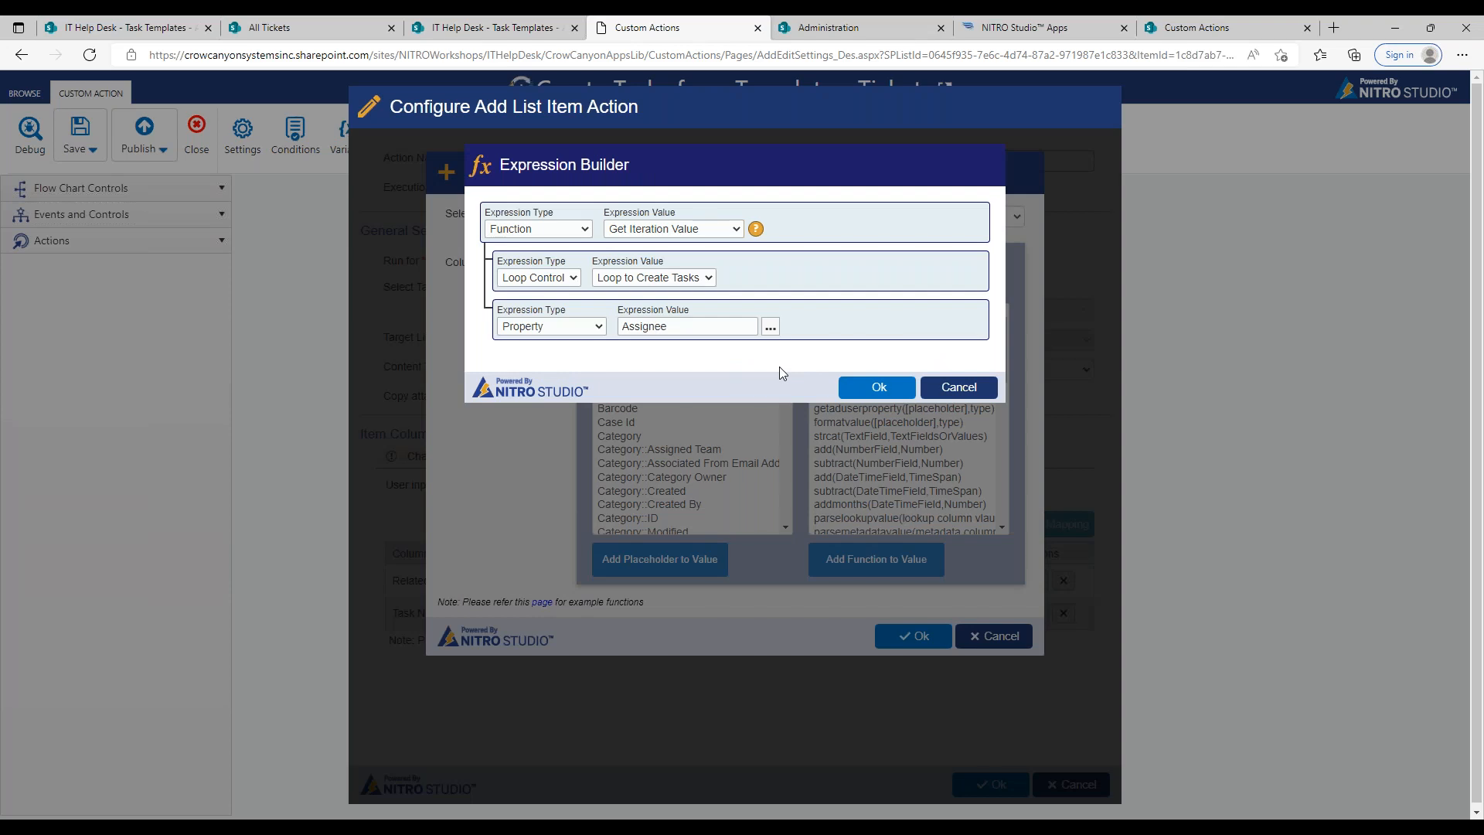
left_click(851, 387)
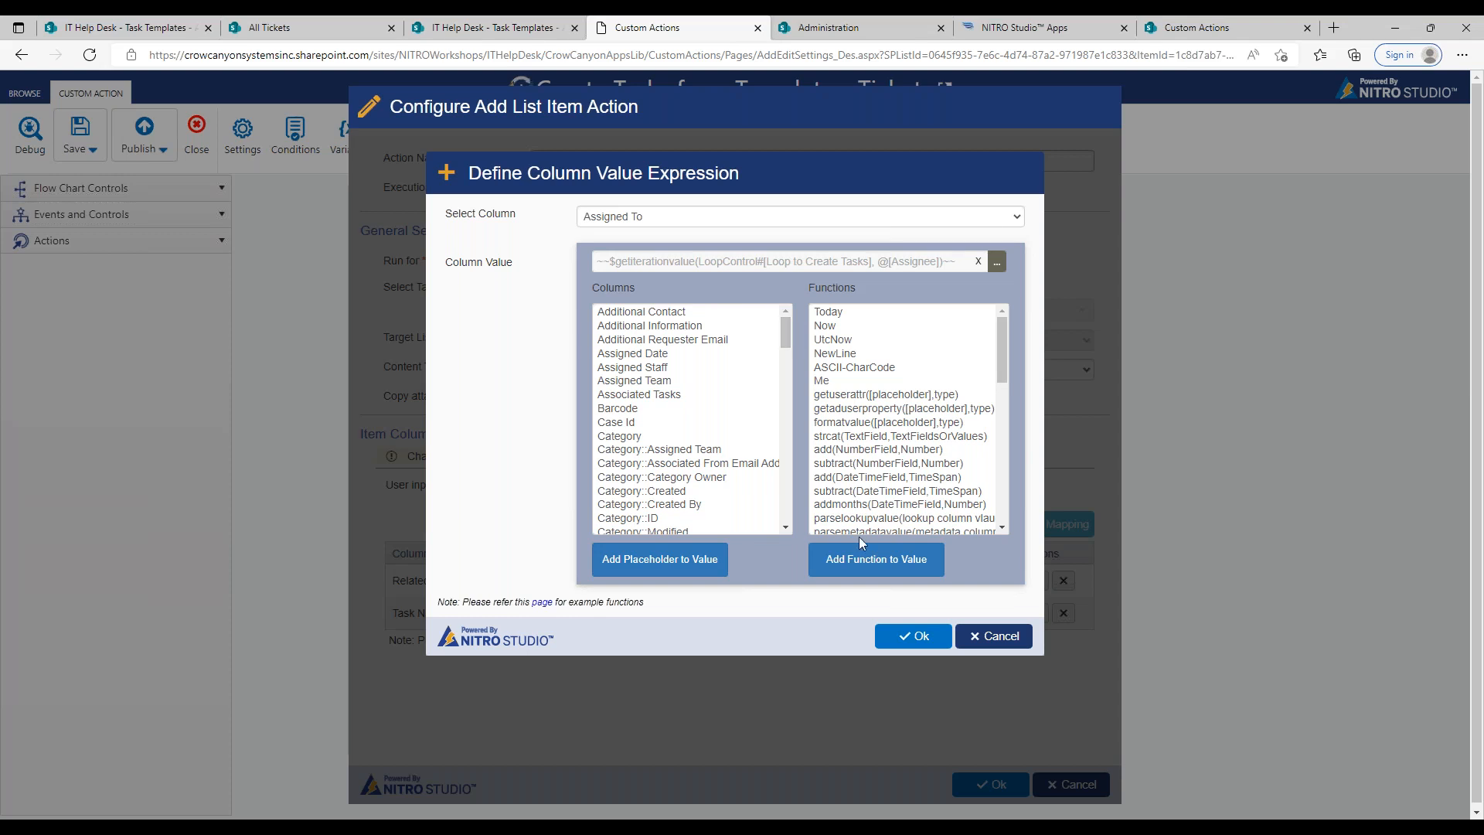
left_click(913, 636)
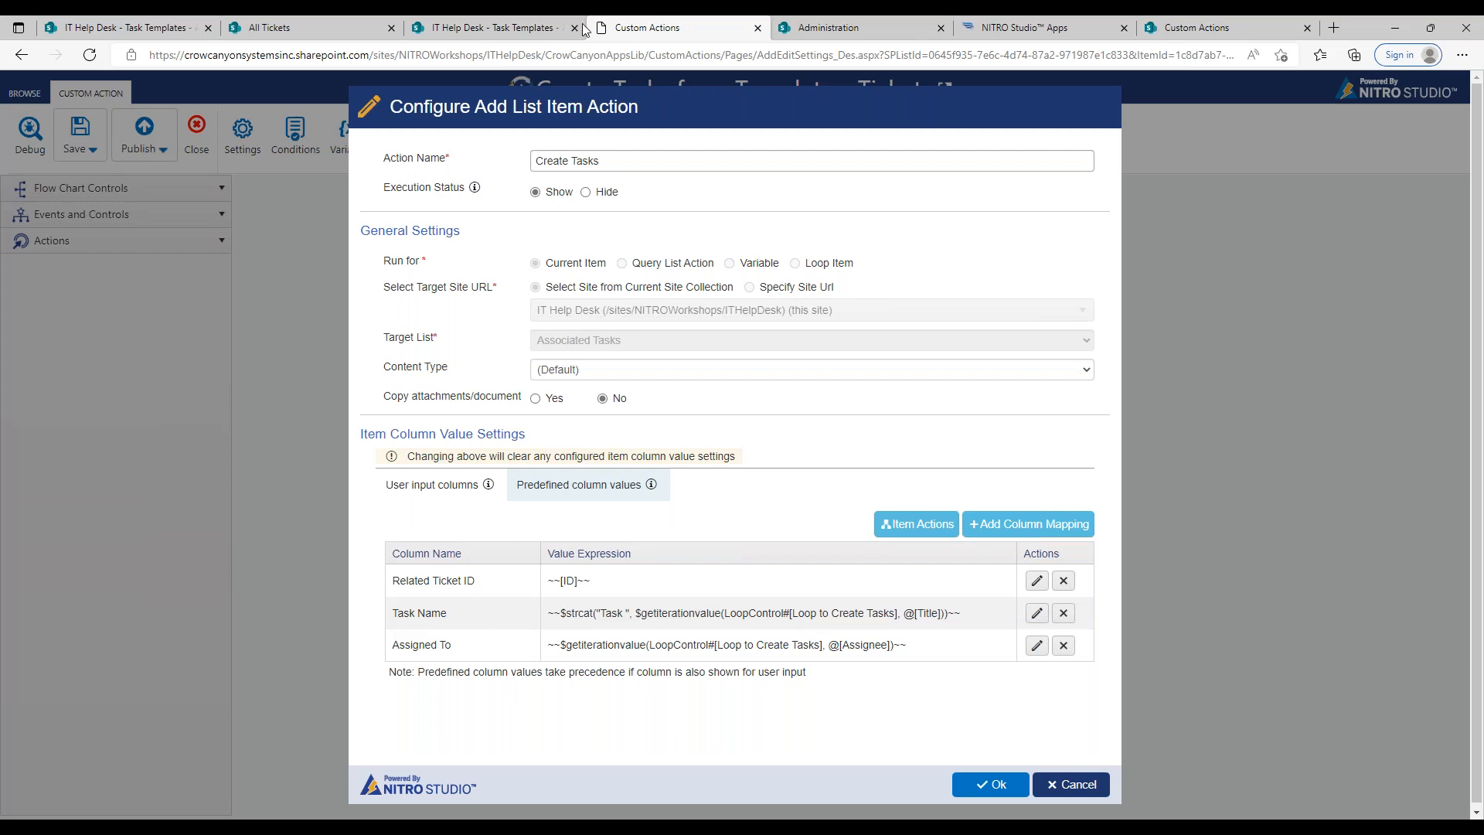
Step: Review the Task Templates list's due-days column and start a new column mapping for the Due Date column
left_click(543, 29)
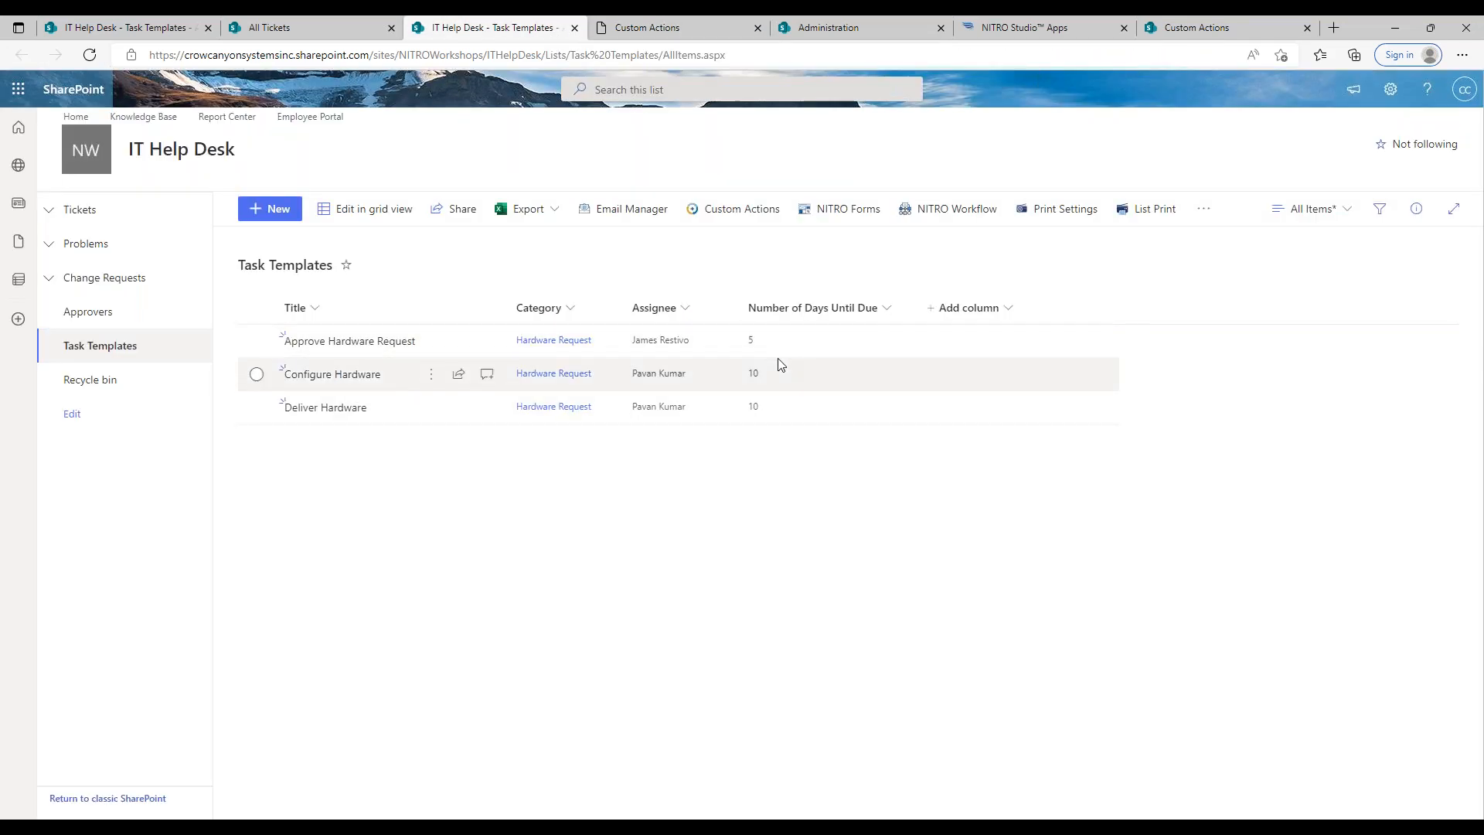
left_click(677, 30)
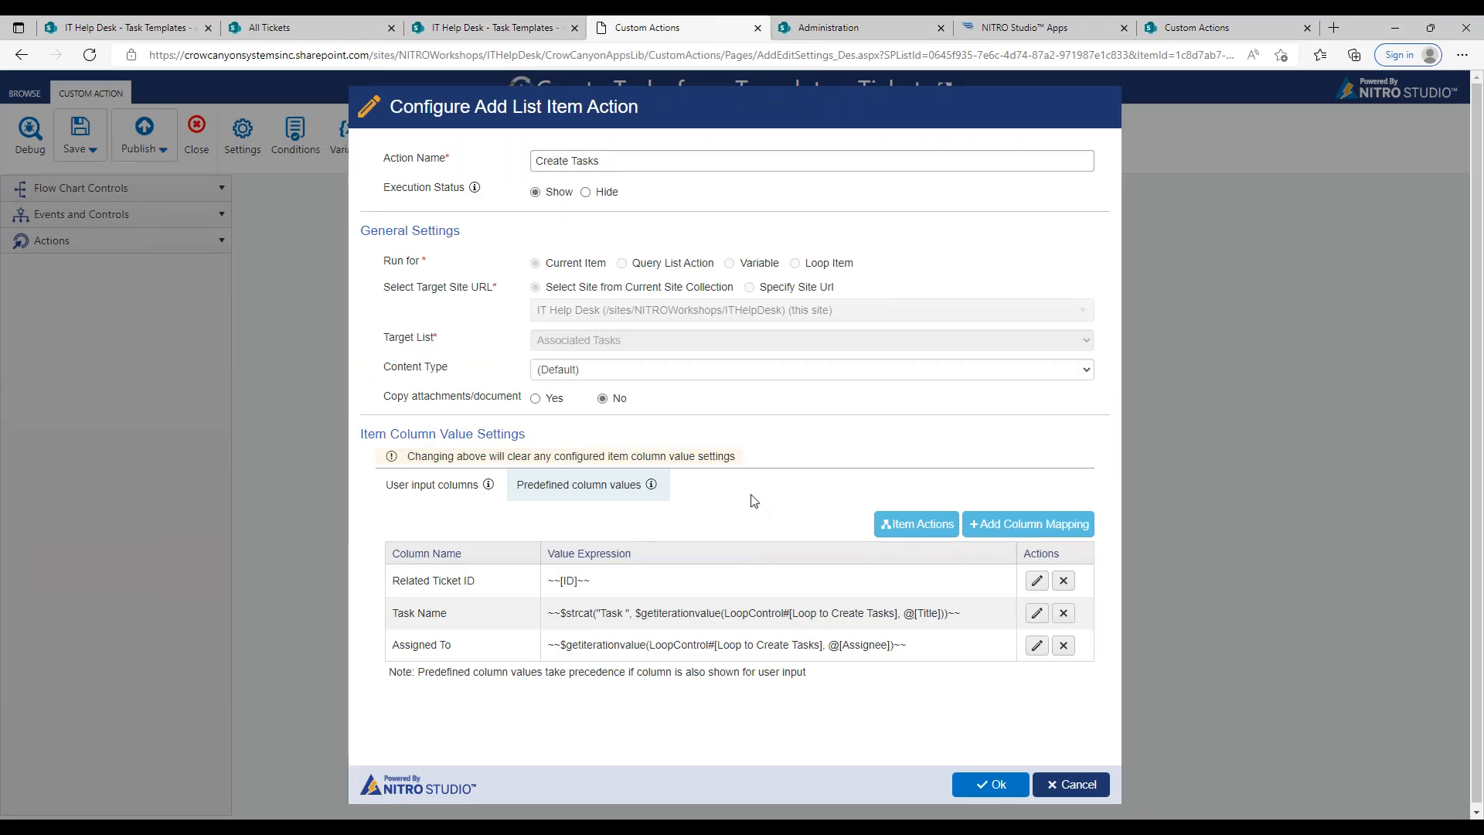
left_click(1060, 532)
left_click(980, 223)
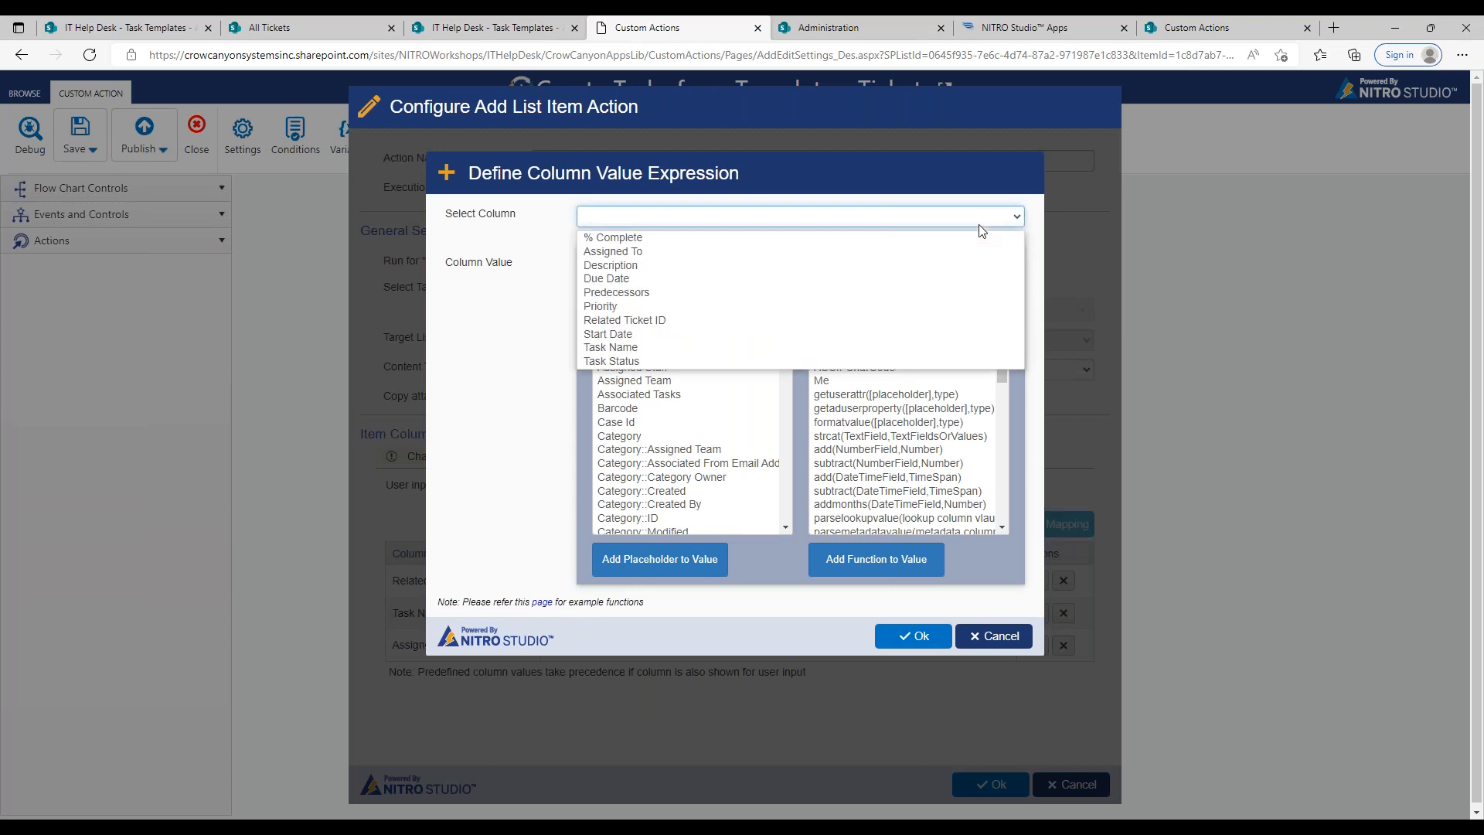
left_click(719, 280)
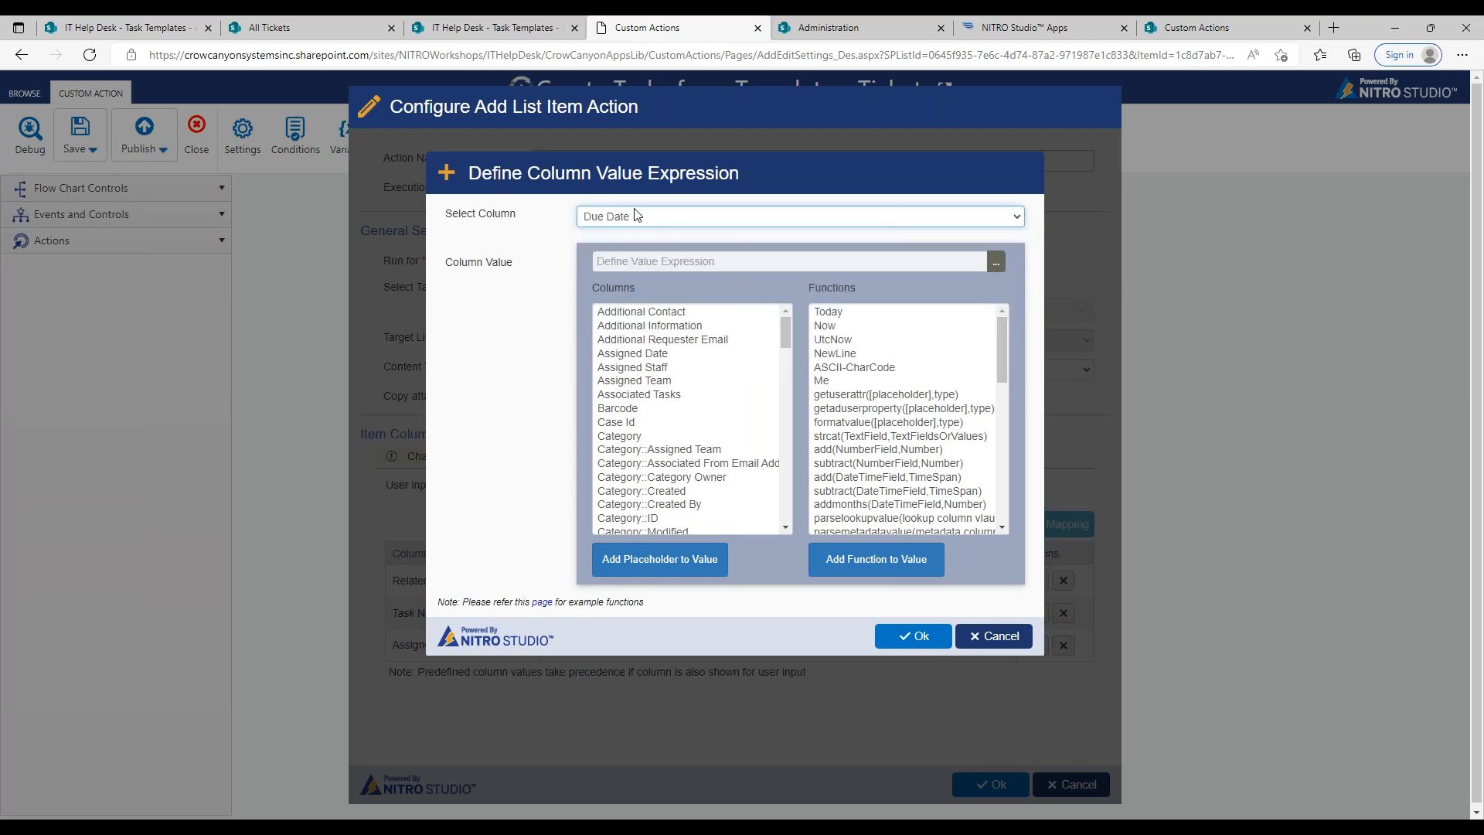
Step: Set the Due Date value expression to the Calculate Business Time function and read its help description
left_click(996, 262)
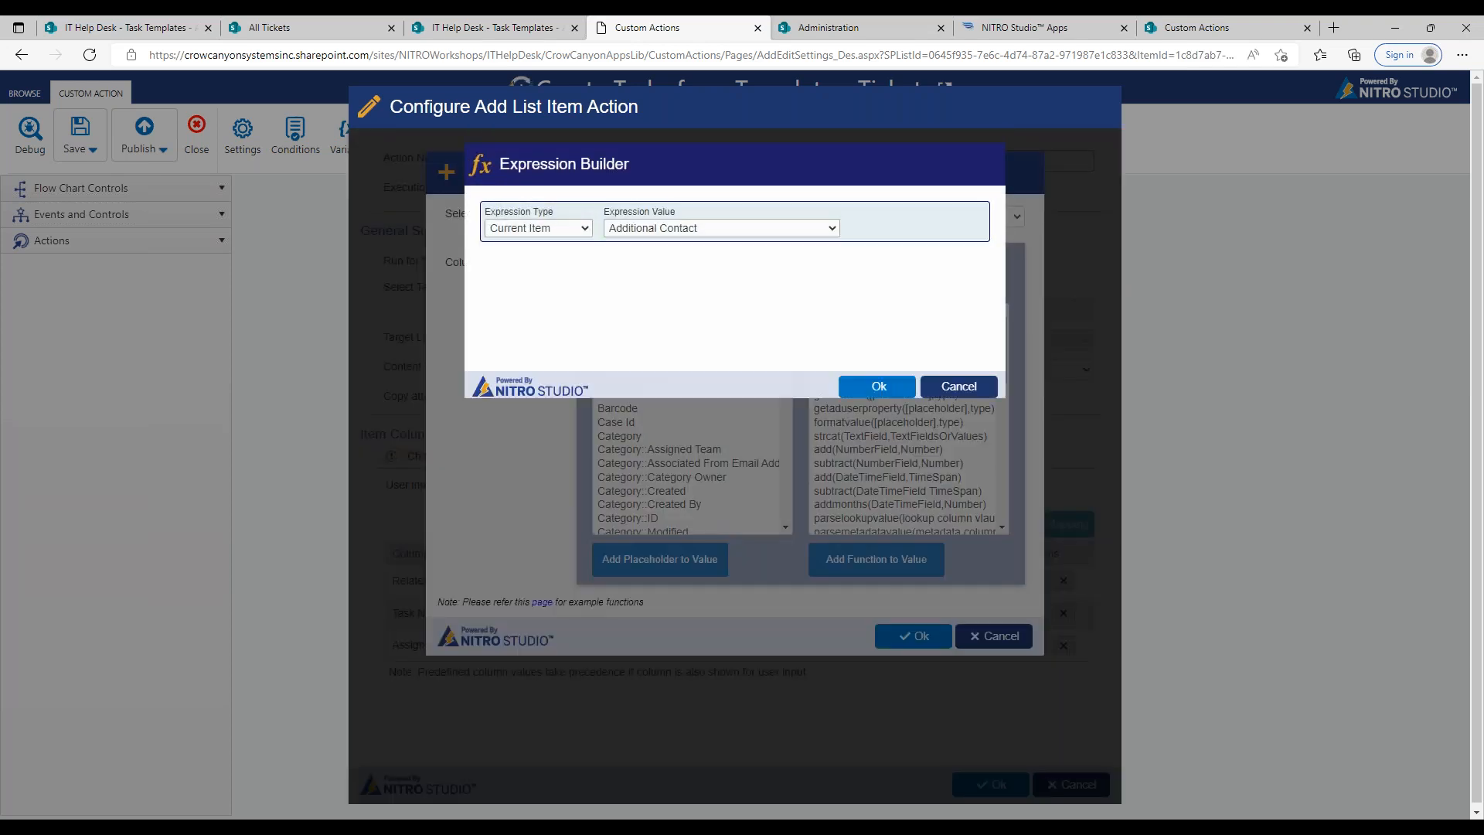
left_click(587, 230)
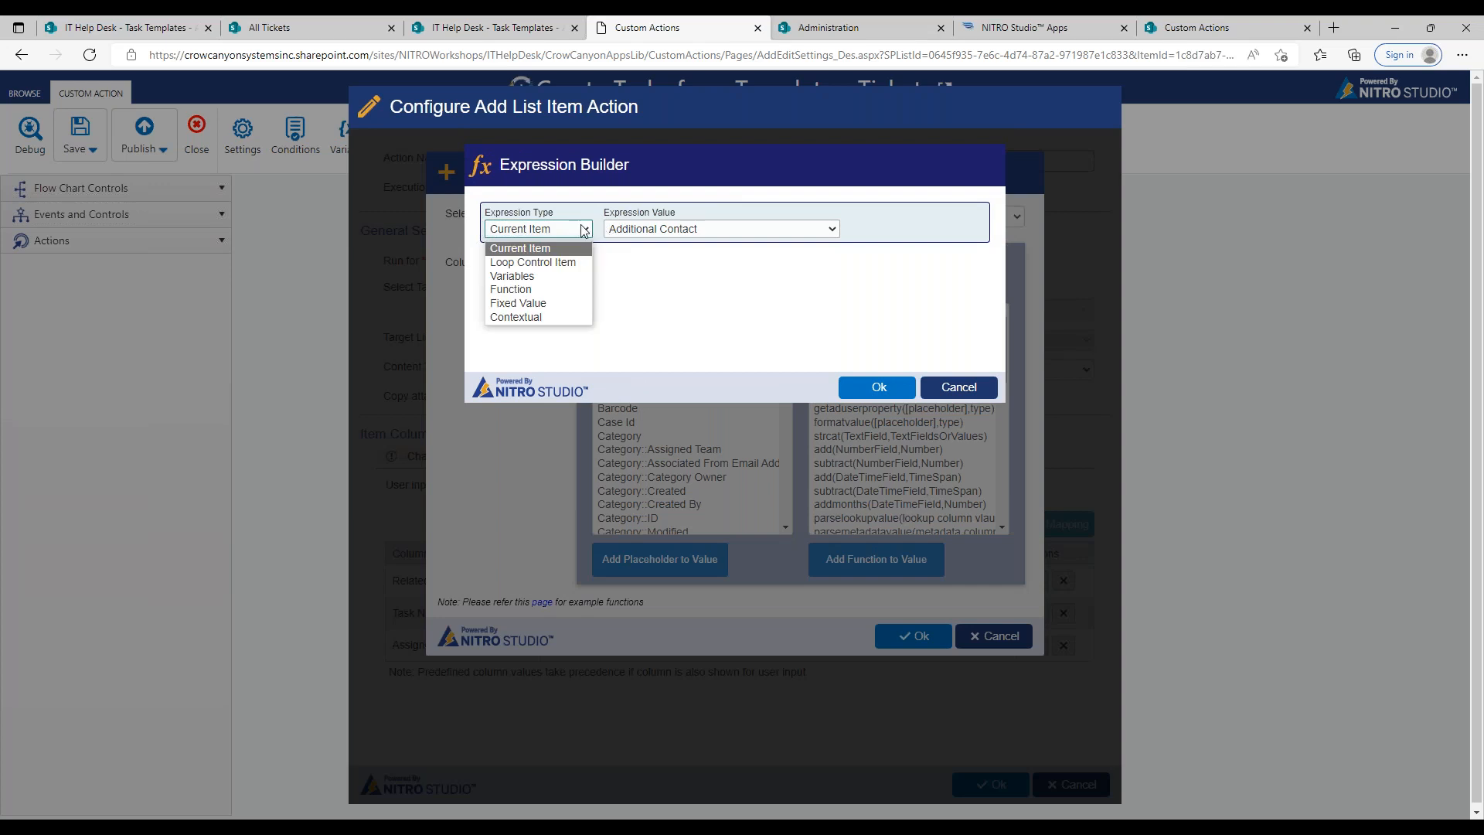
left_click(534, 289)
left_click(641, 232)
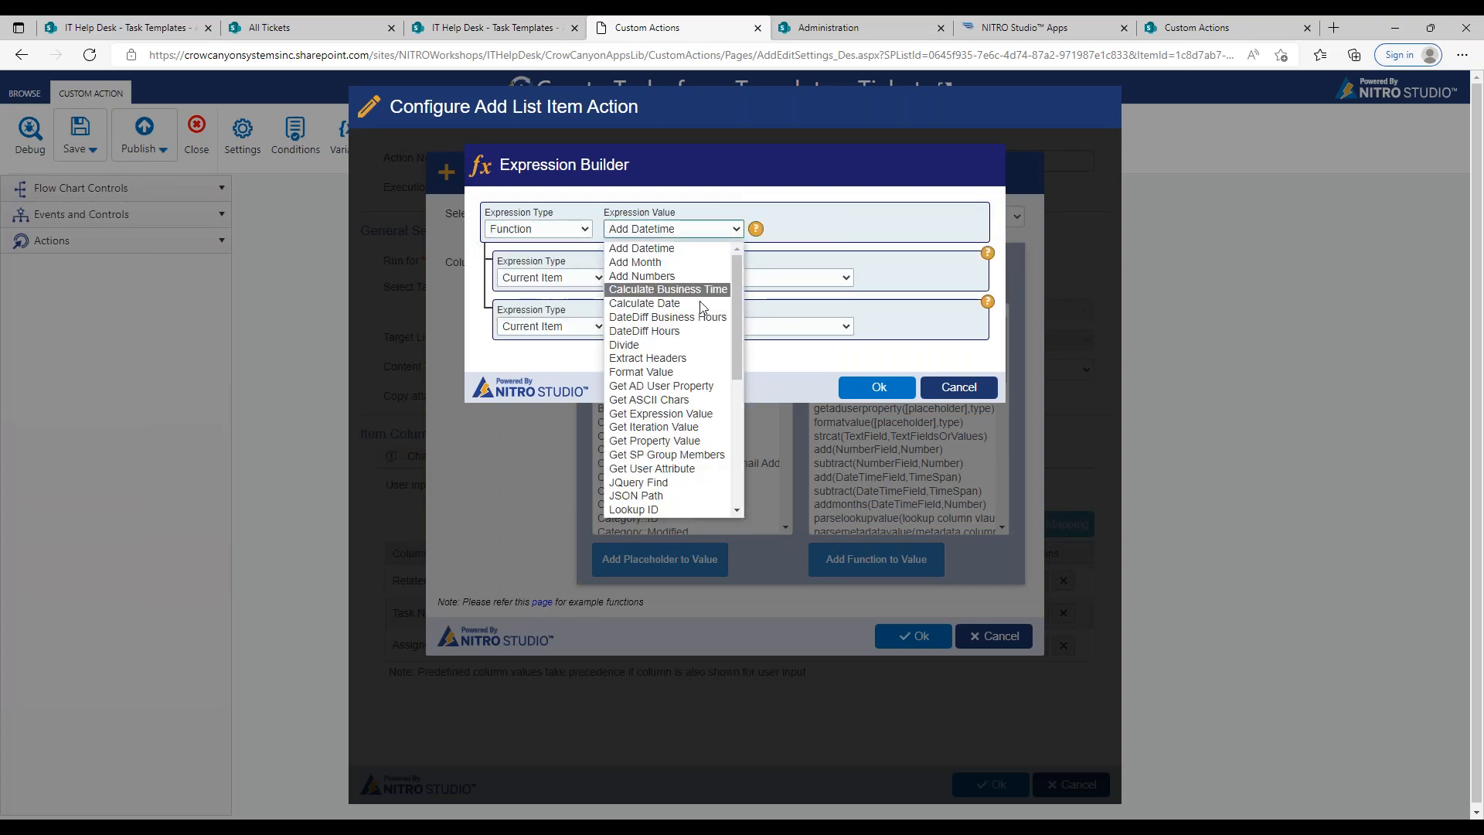
left_click(665, 289)
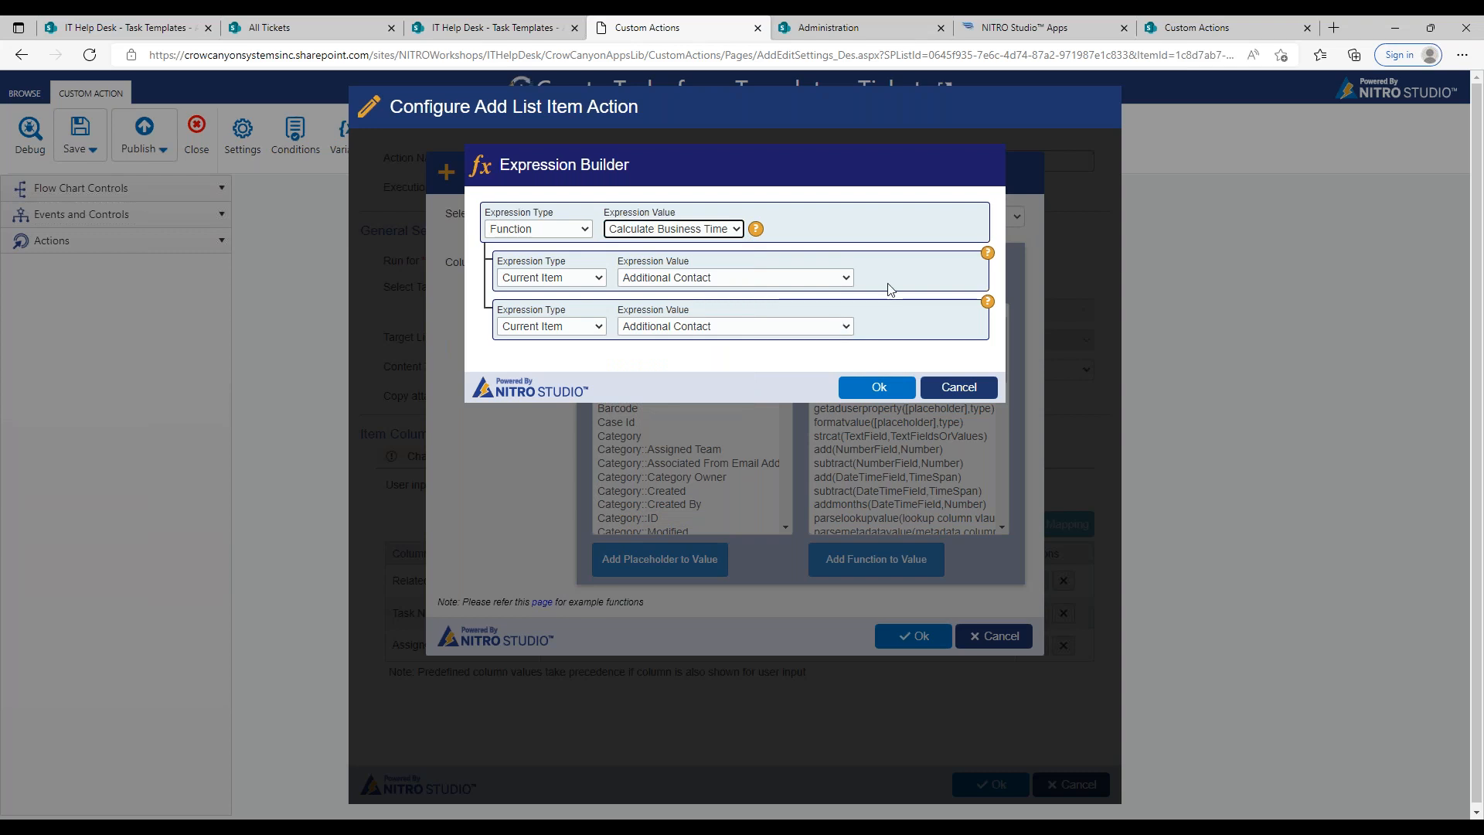
mouse_move(756, 231)
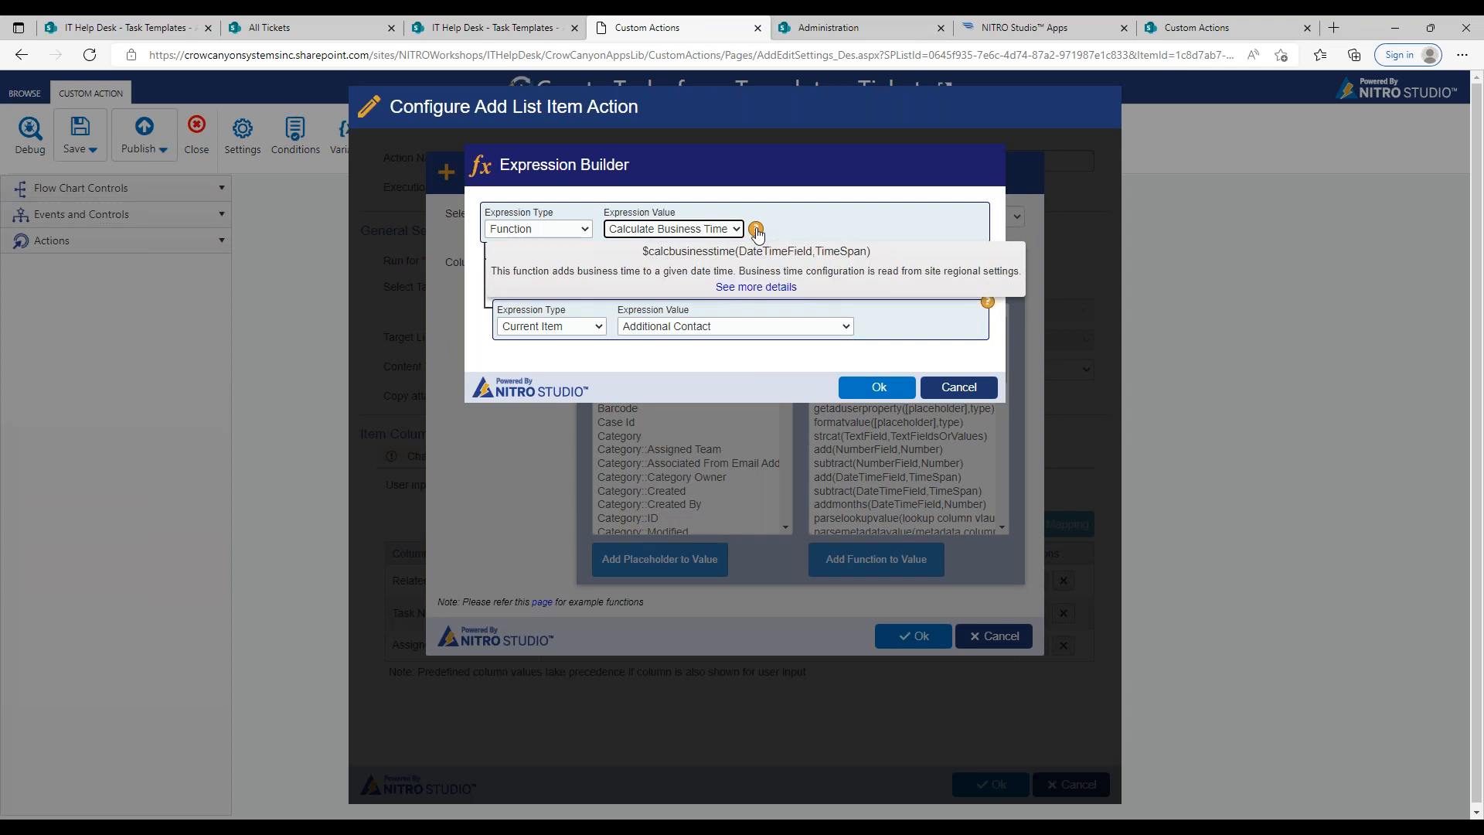
mouse_move(988, 301)
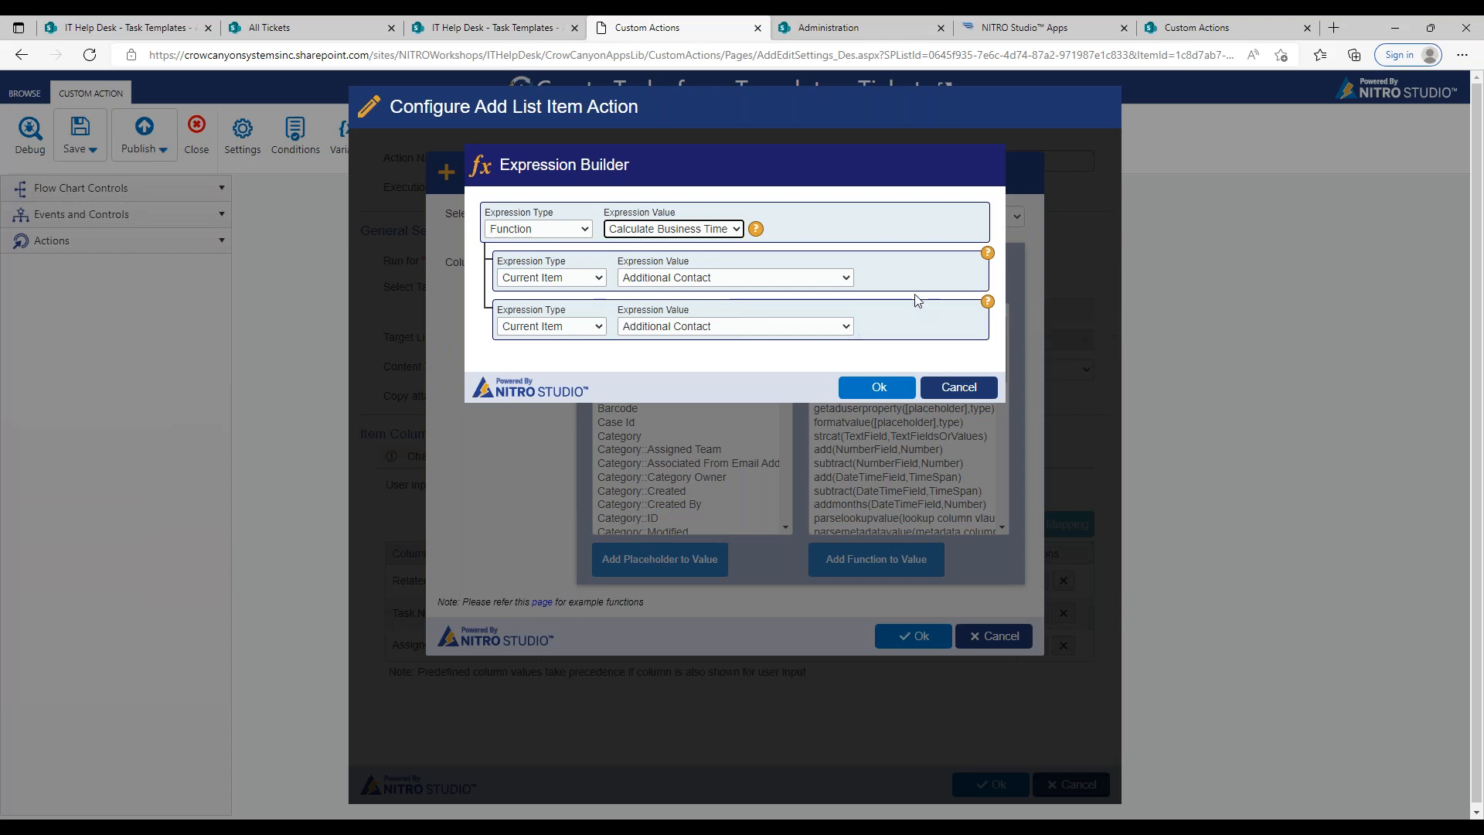
Step: Set the first Calculate Business Time parameter to the Contextual value Today
left_click(569, 280)
left_click(555, 421)
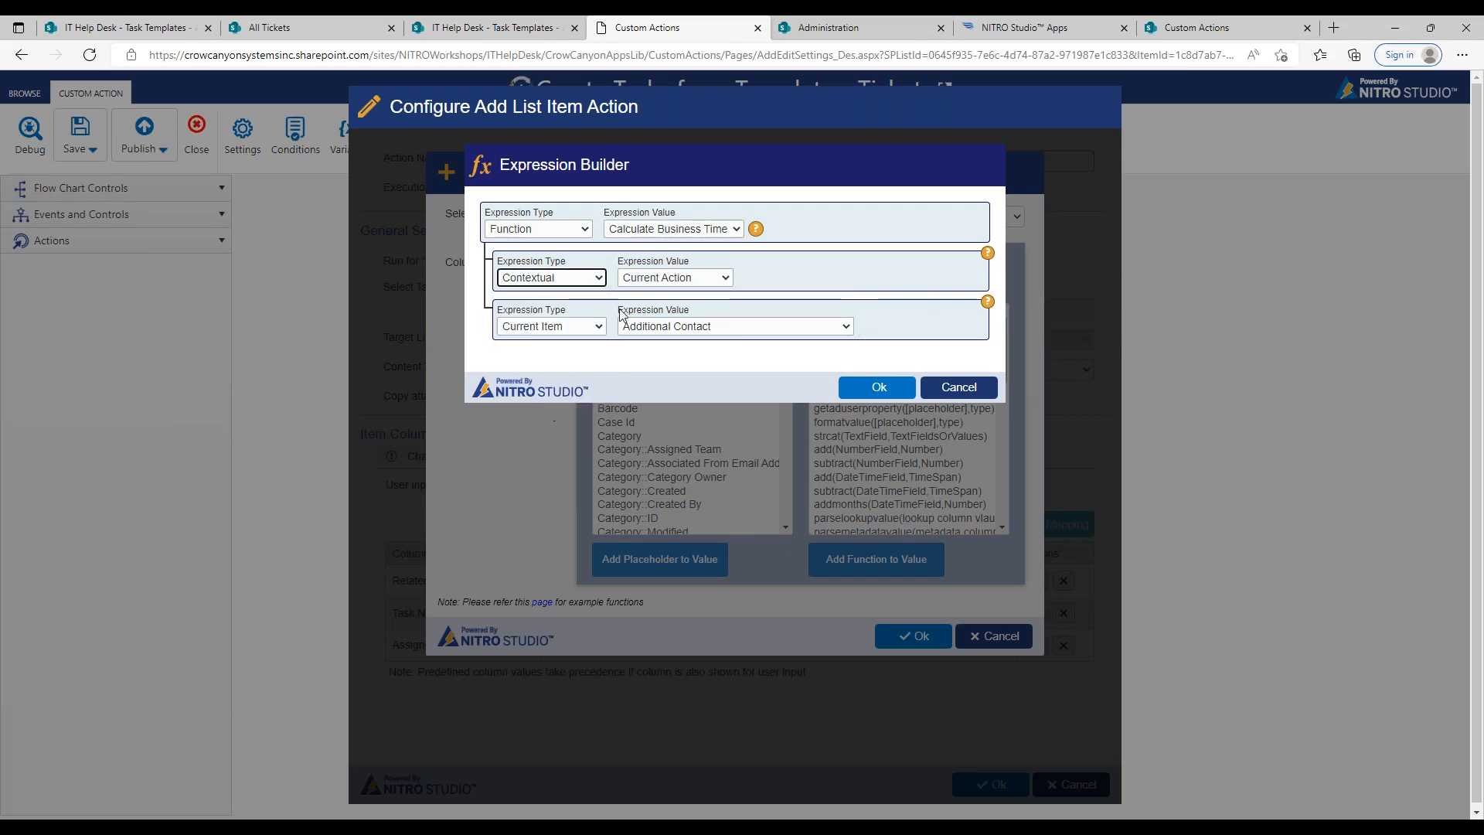
left_click(673, 279)
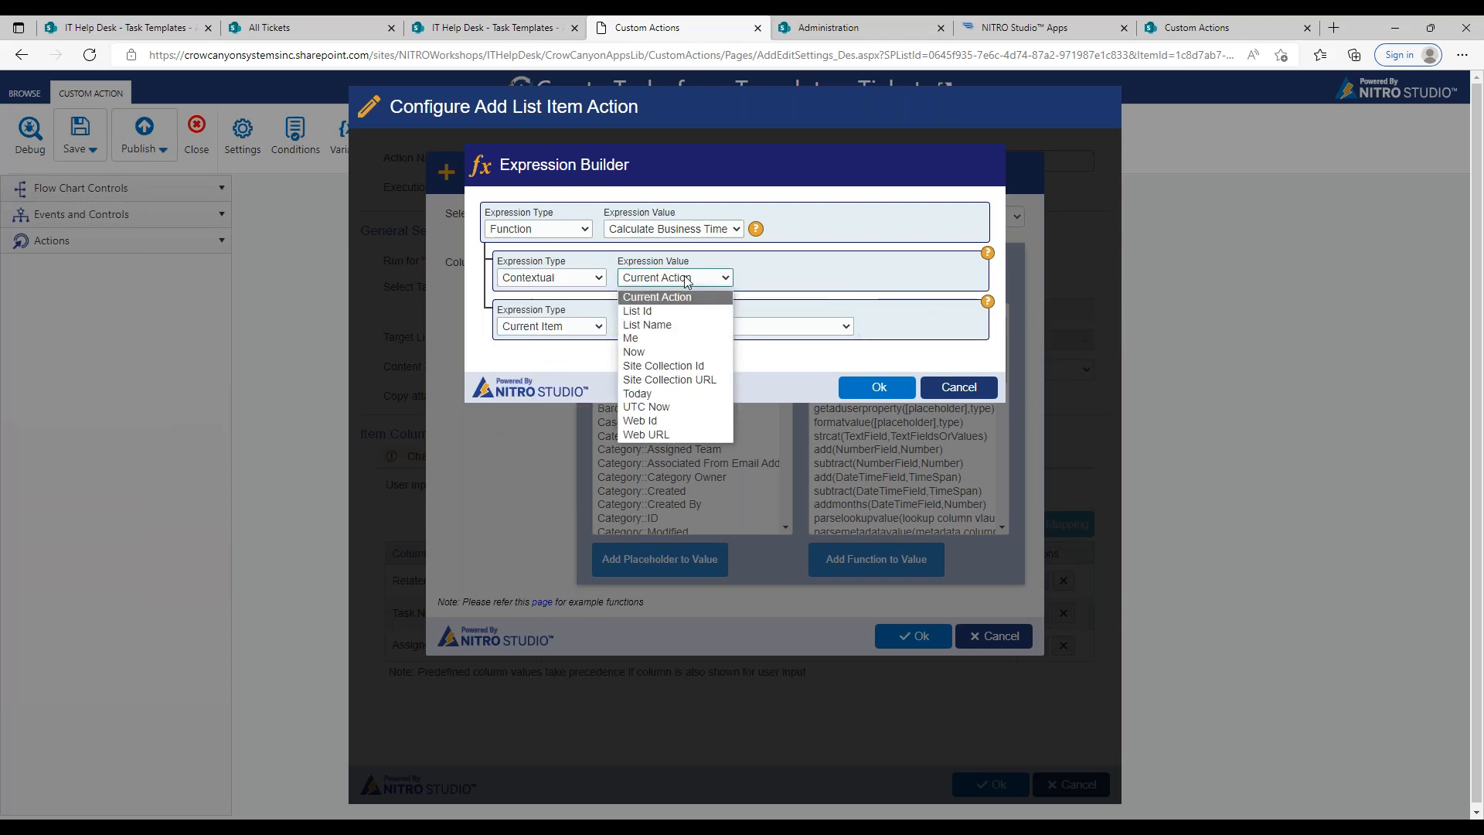
left_click(686, 393)
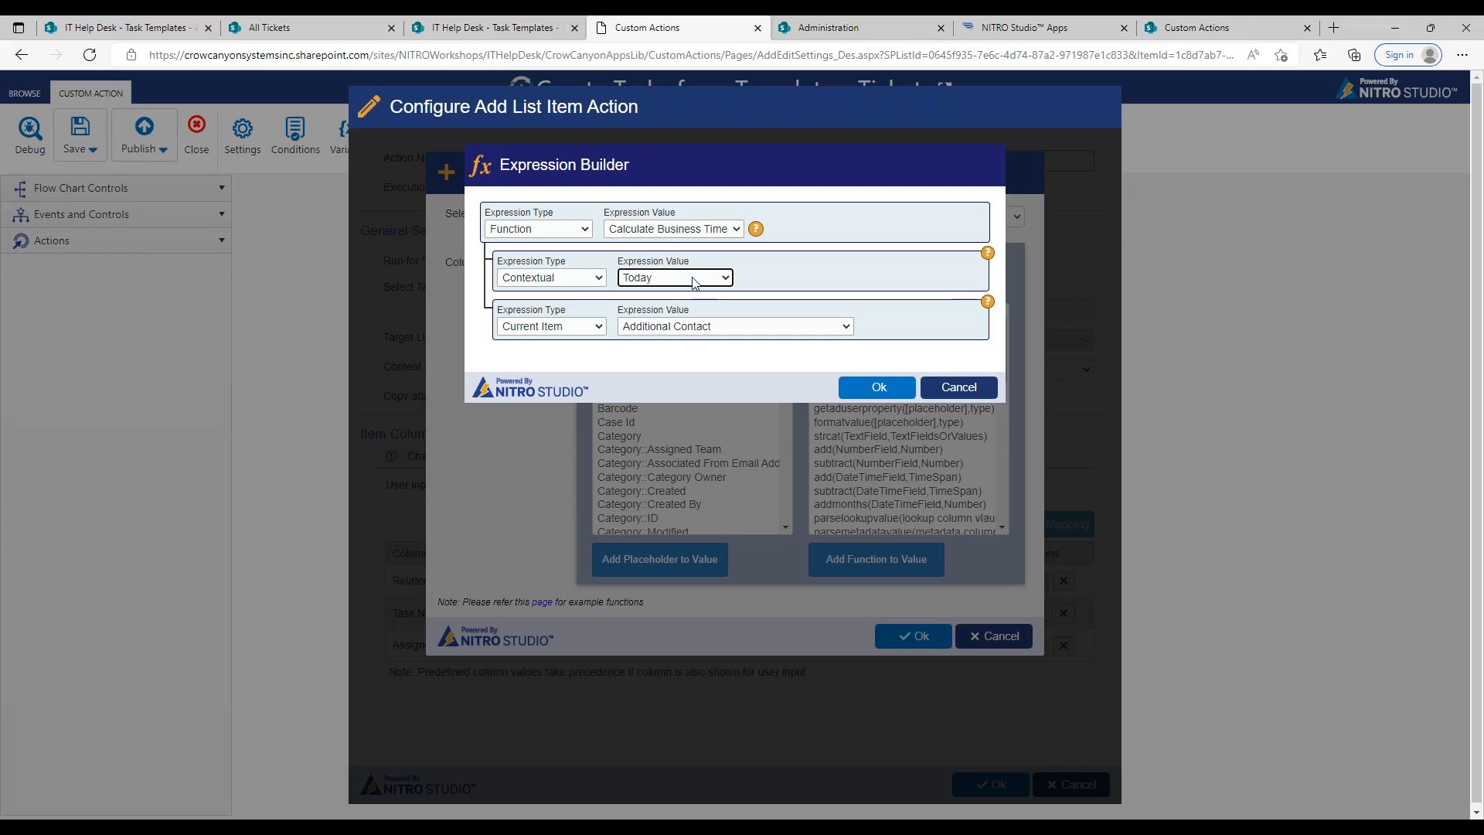
Step: Set the second Calculate Business Time parameter to the String Concatenation function
mouse_move(990, 307)
left_click(600, 327)
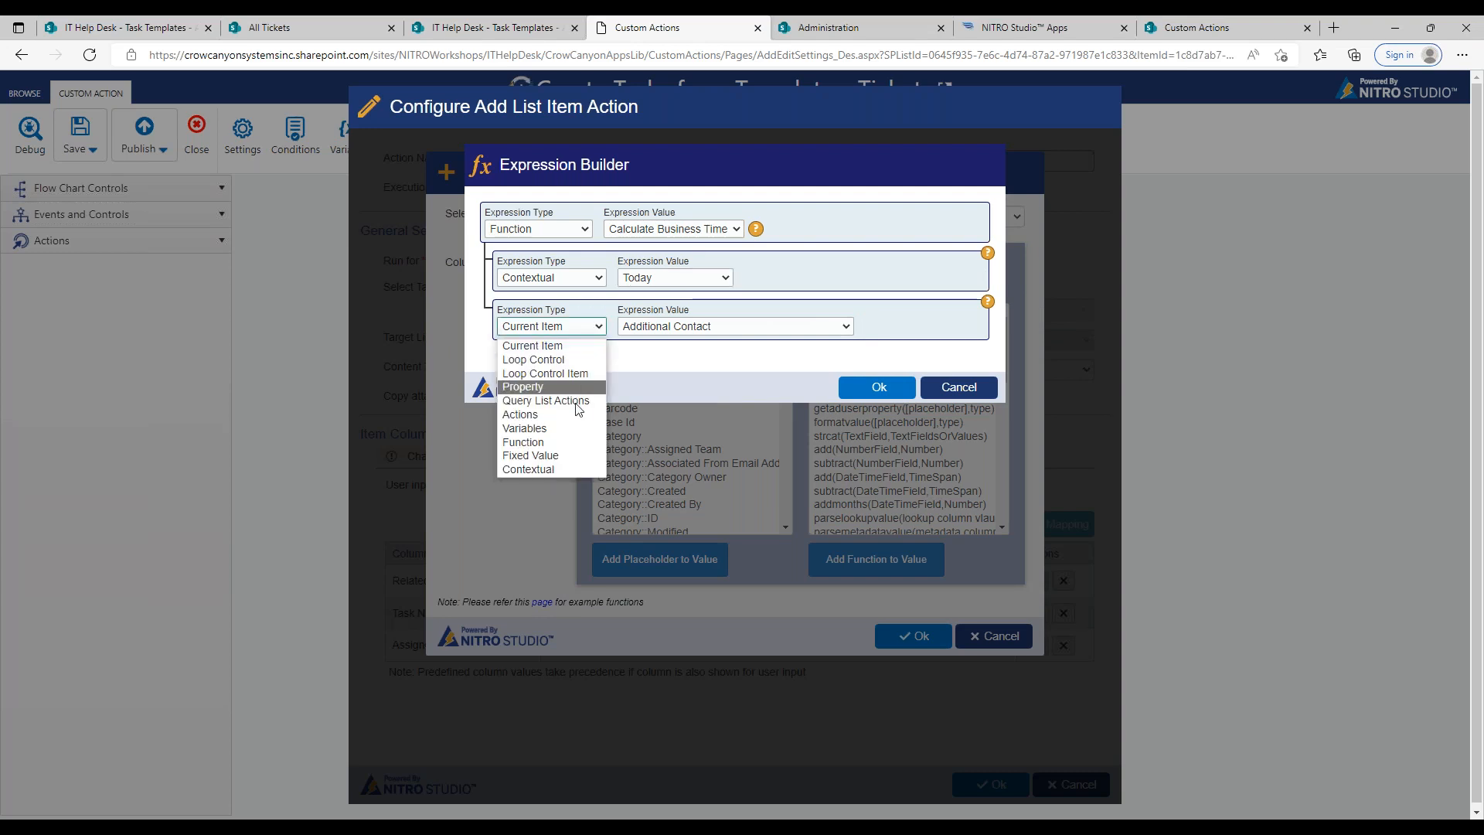
left_click(533, 442)
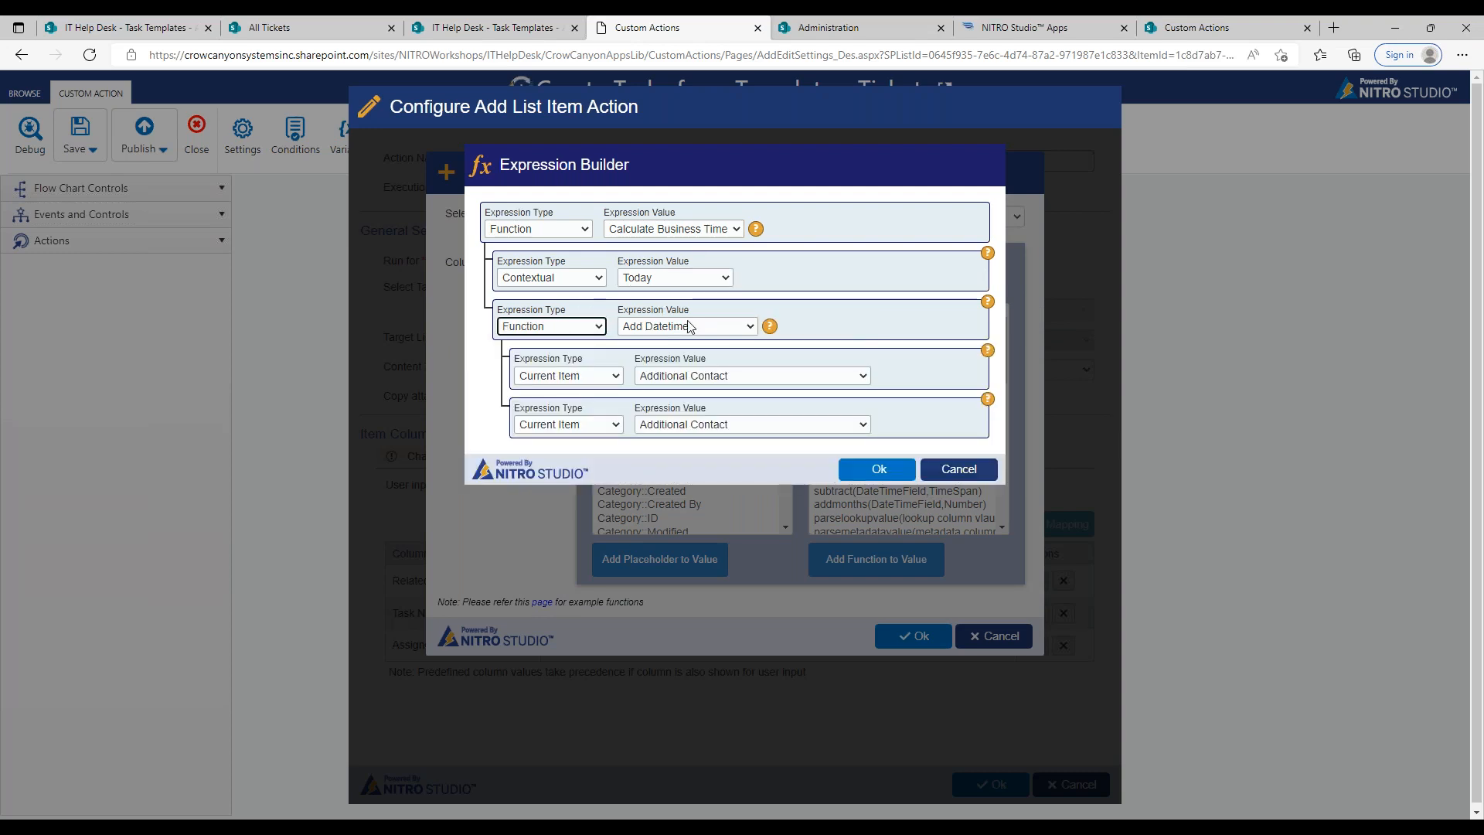
left_click(692, 326)
left_click_drag(750, 424, 756, 557)
left_click(700, 532)
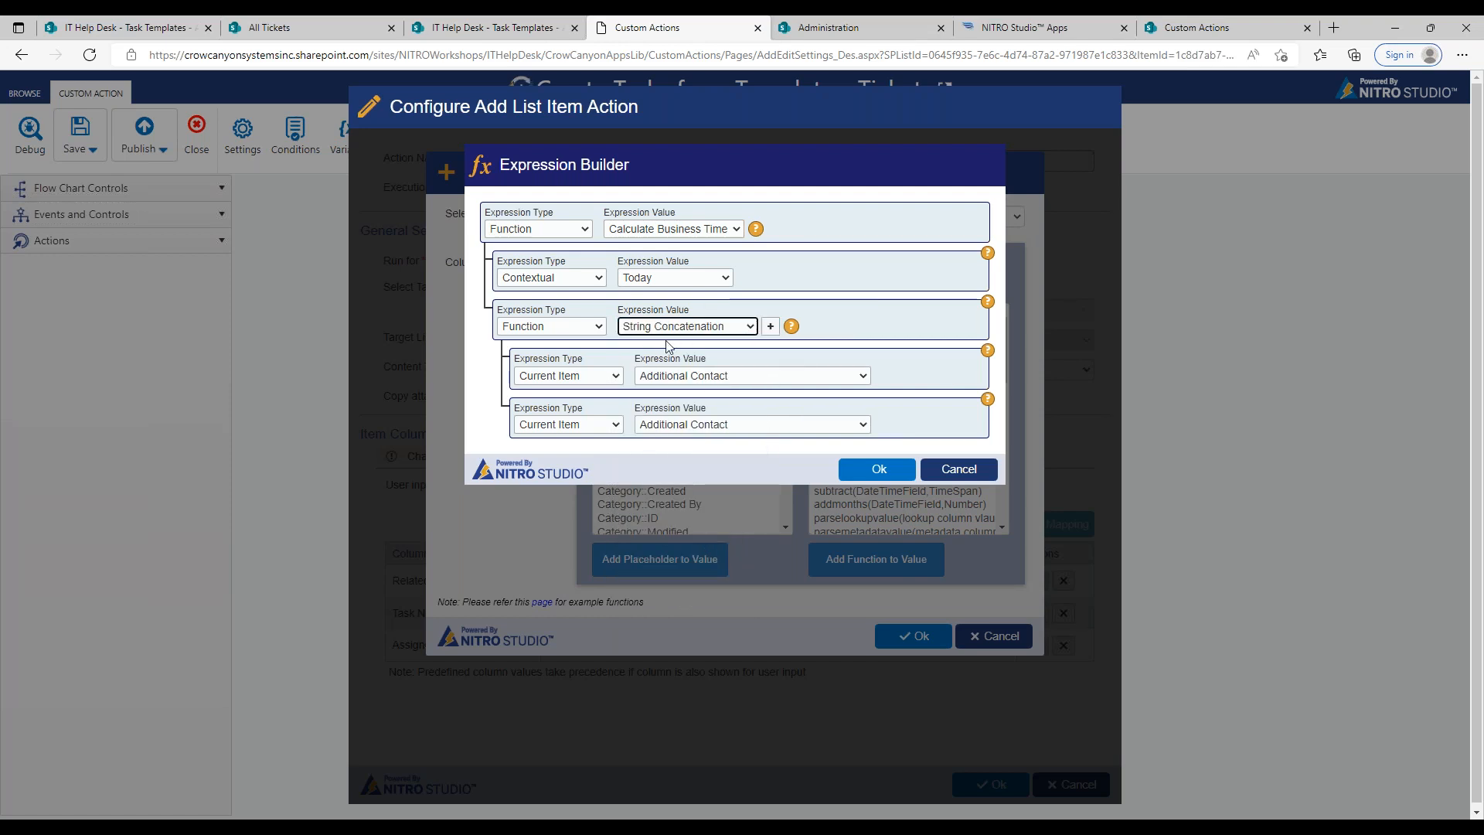
Step: Set the first String Concatenation parameter to the Get Iteration Value function and check the Task Templates list's columns
left_click(617, 377)
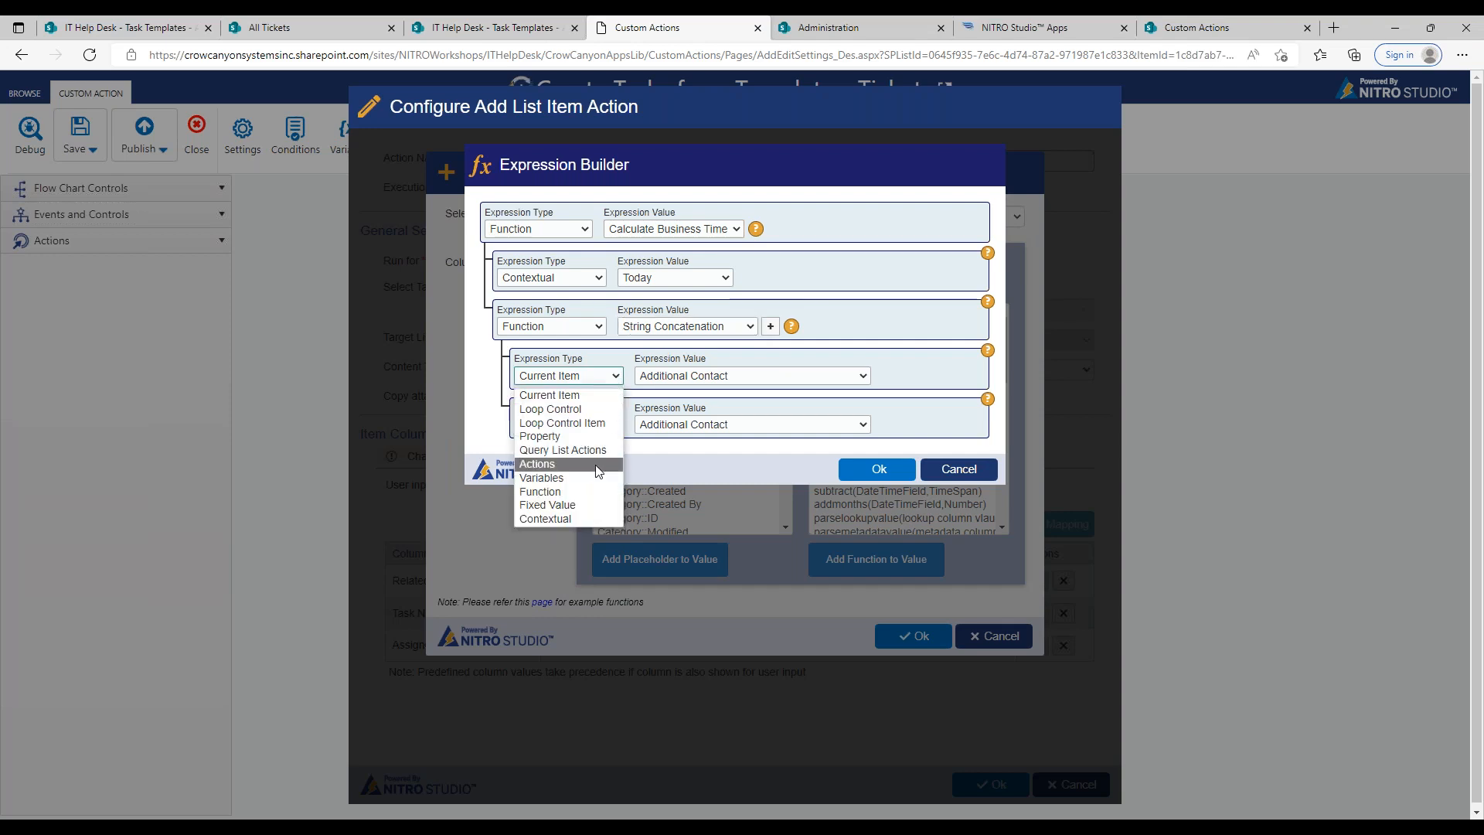
left_click(592, 493)
left_click(674, 378)
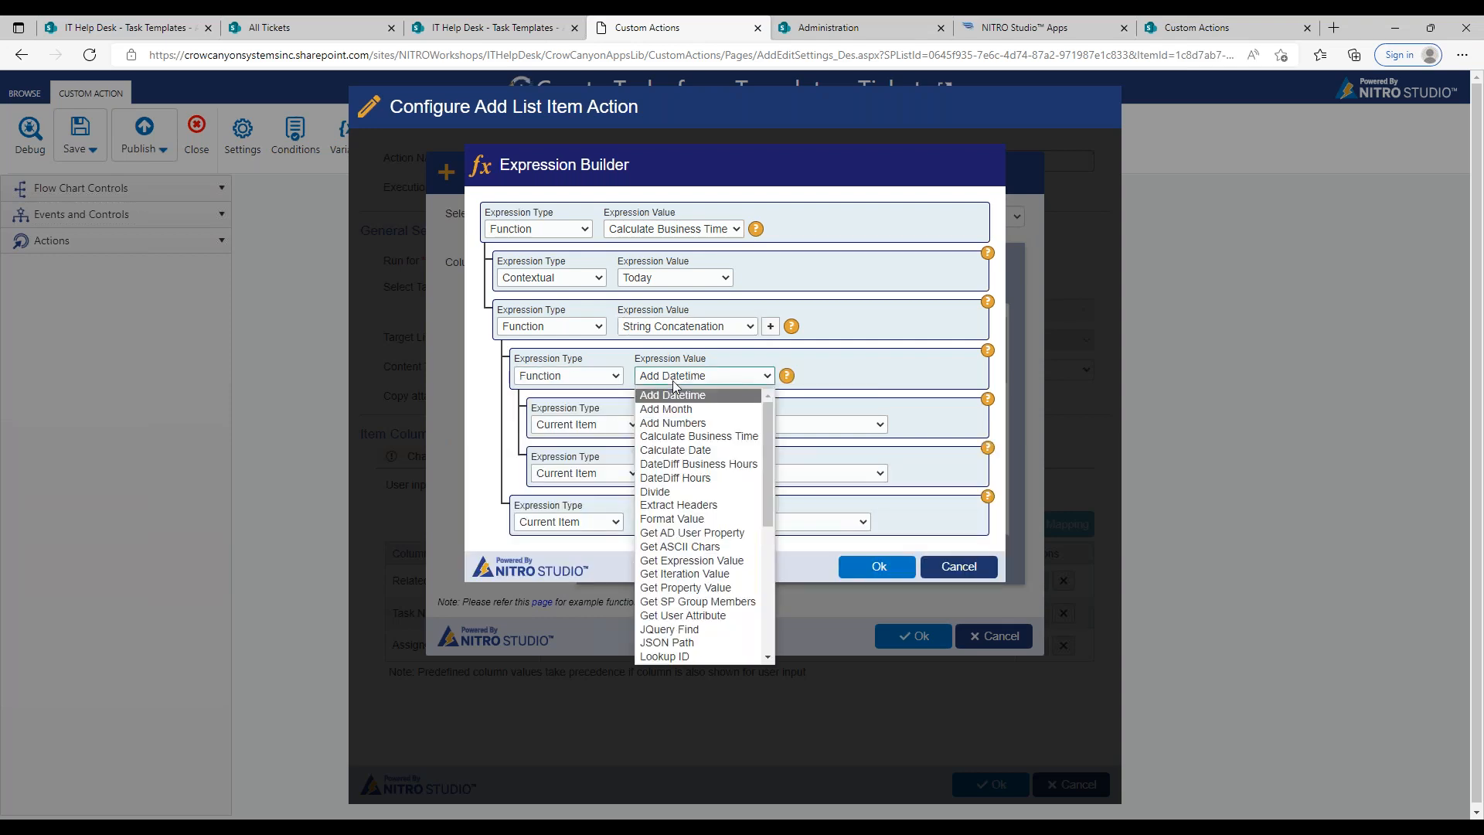
left_click(731, 573)
left_click(542, 28)
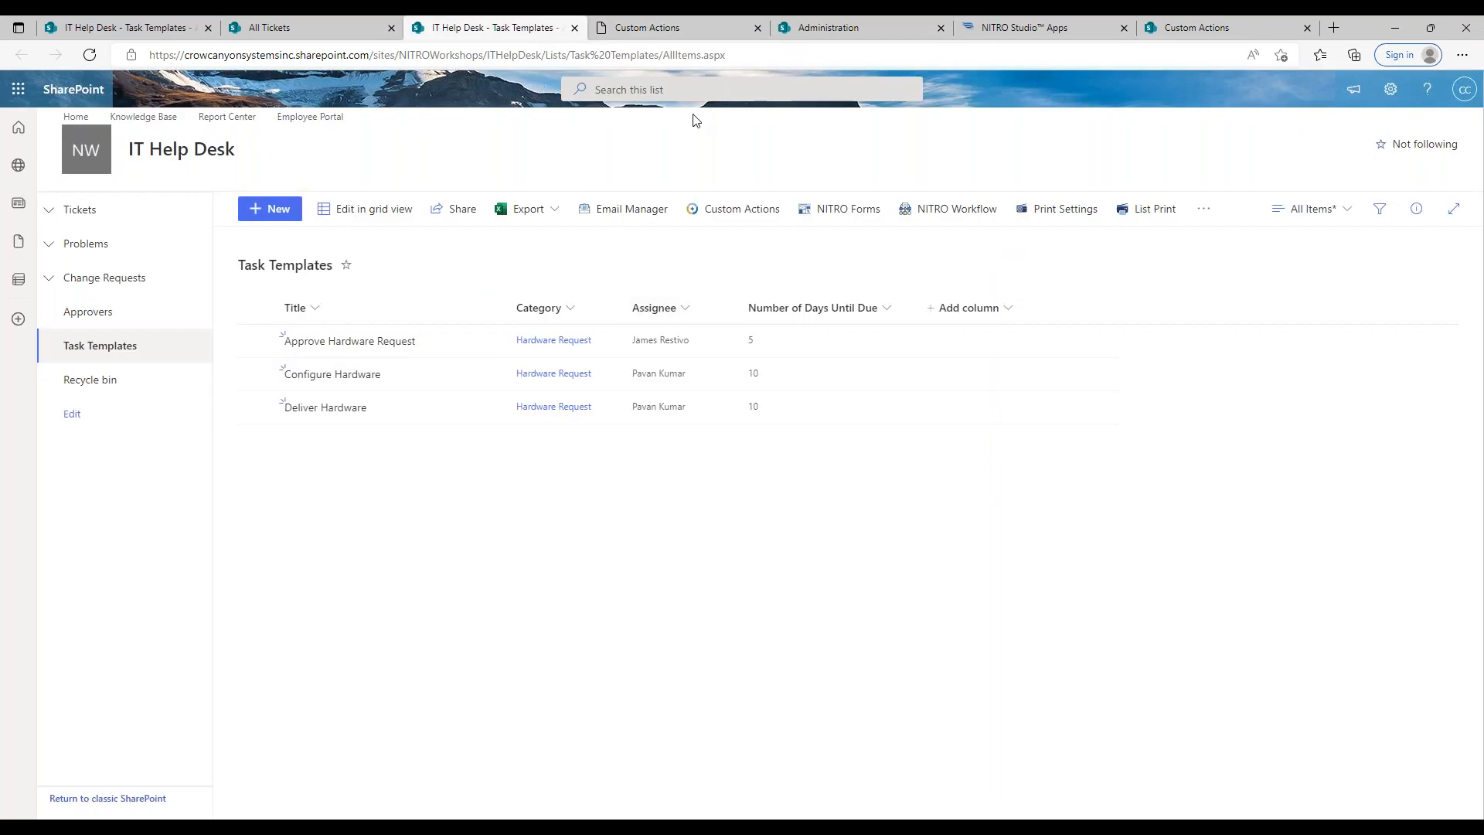
left_click(677, 31)
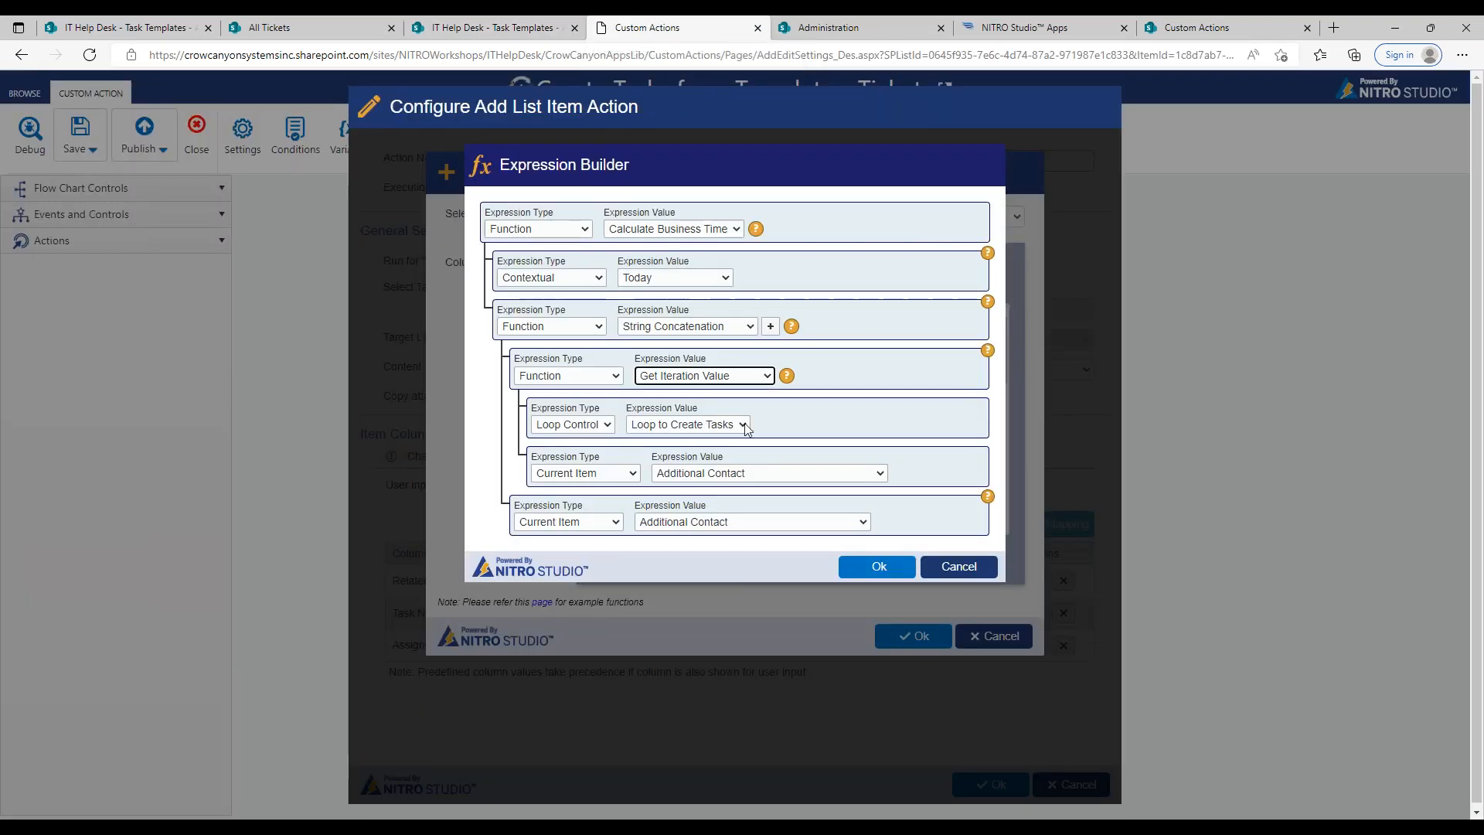
Step: Set the Get Iteration Value function's second parameter to the Number of Days Until Due property from the Task Templates list
left_click(595, 477)
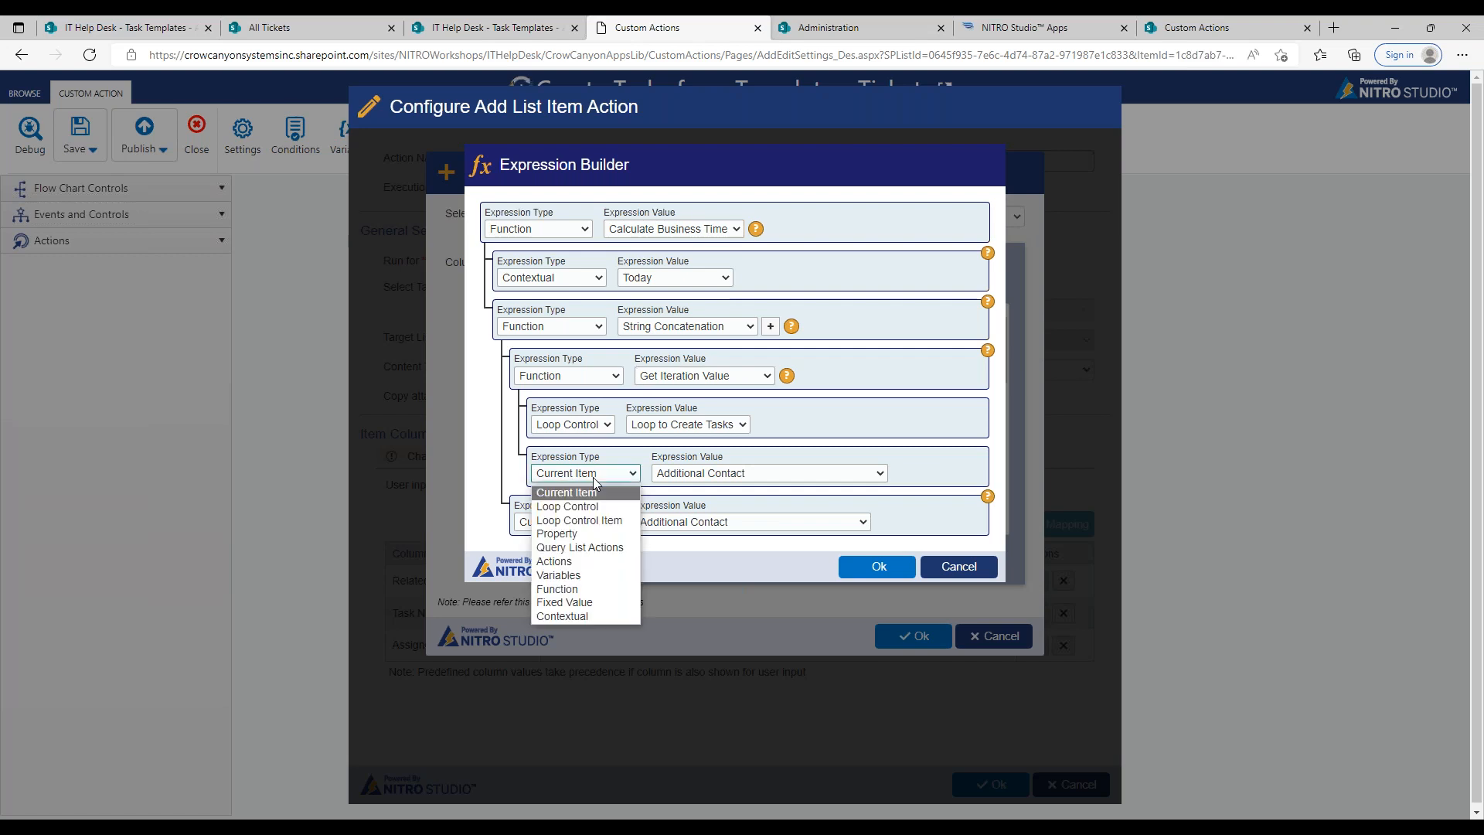
left_click(594, 535)
left_click(805, 473)
left_click(788, 280)
left_click_drag(944, 345, 944, 526)
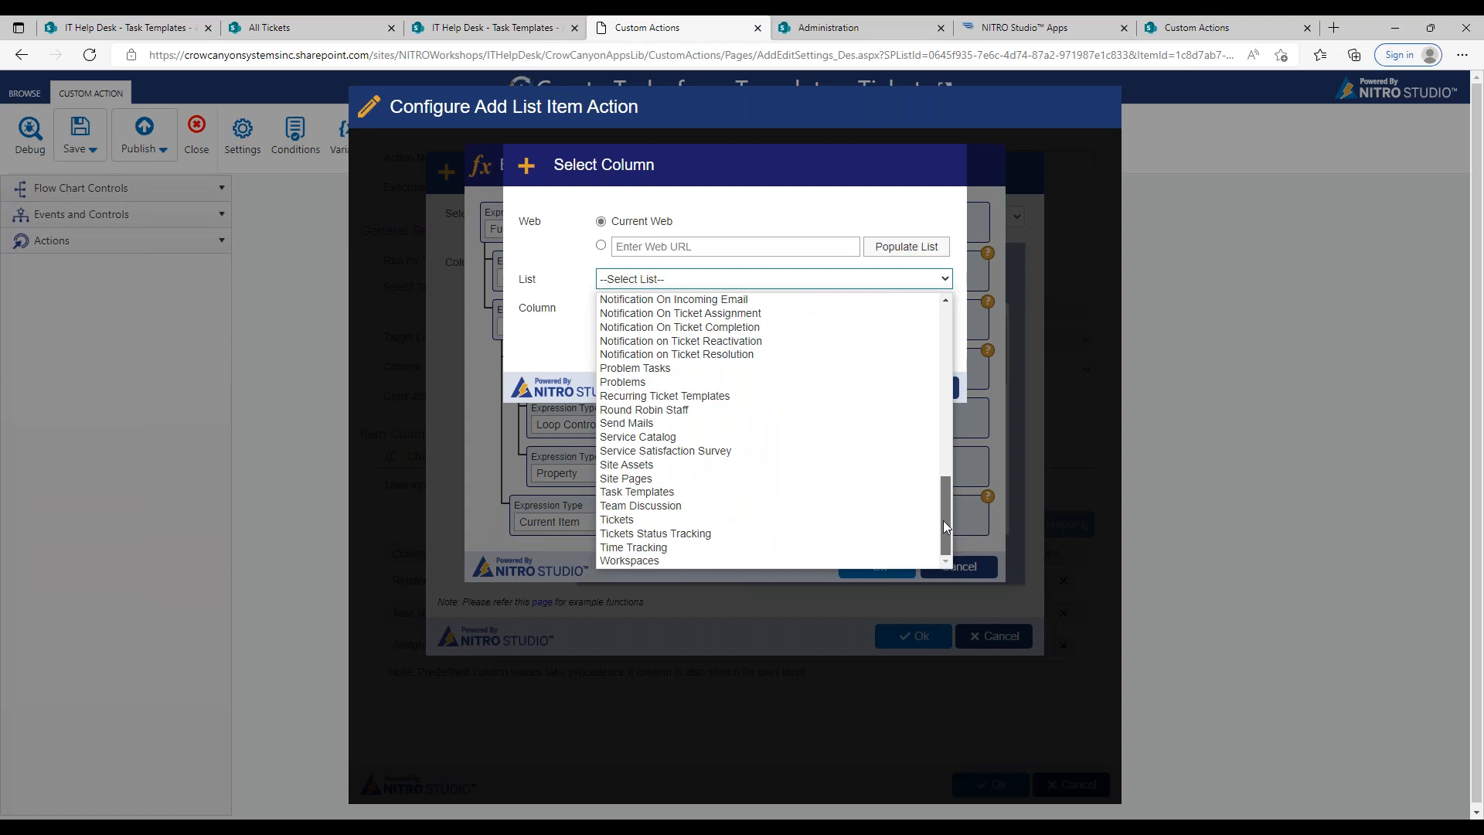
left_click(759, 492)
left_click(781, 309)
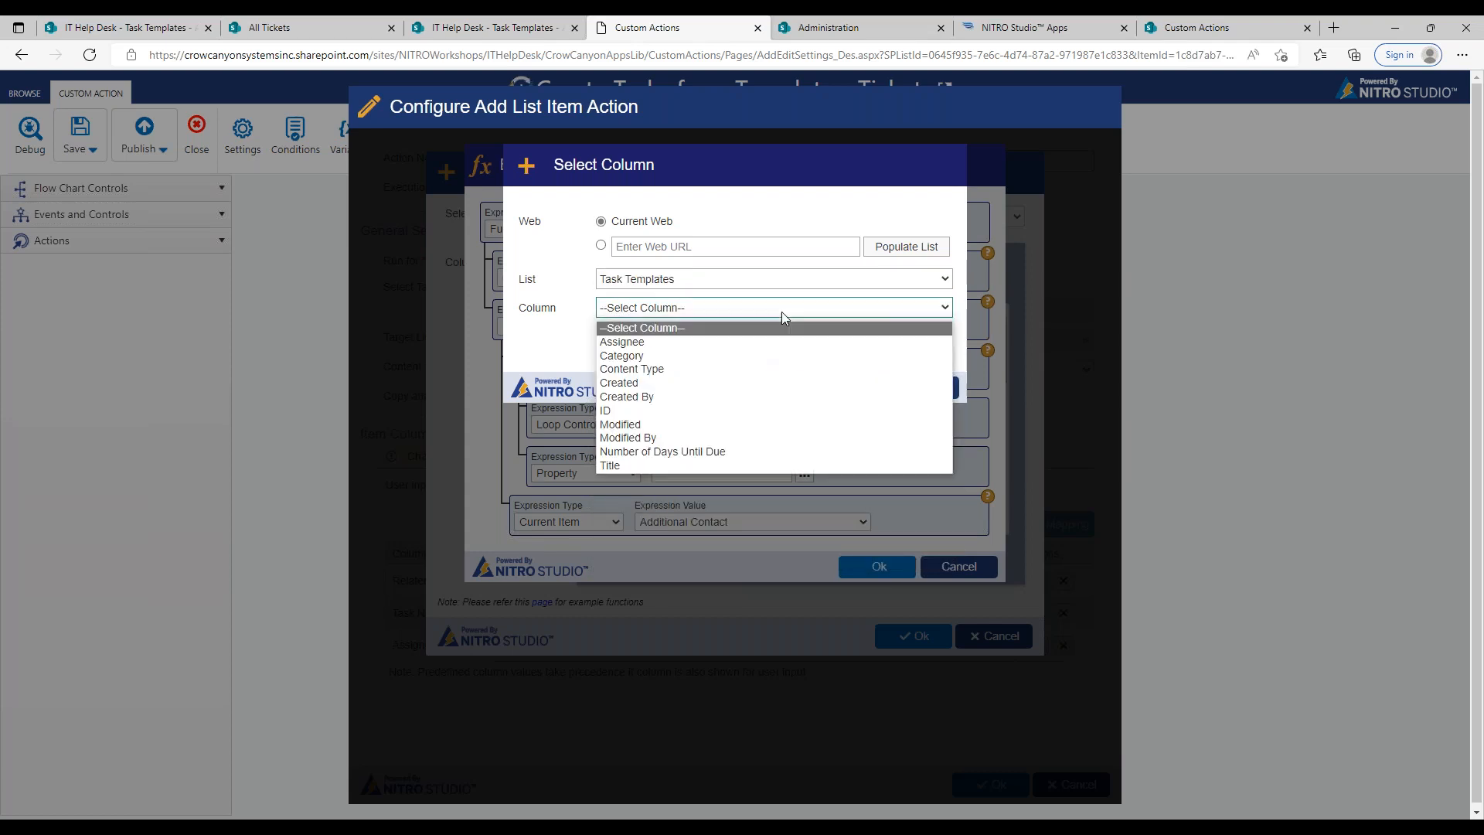
left_click(750, 456)
left_click(839, 386)
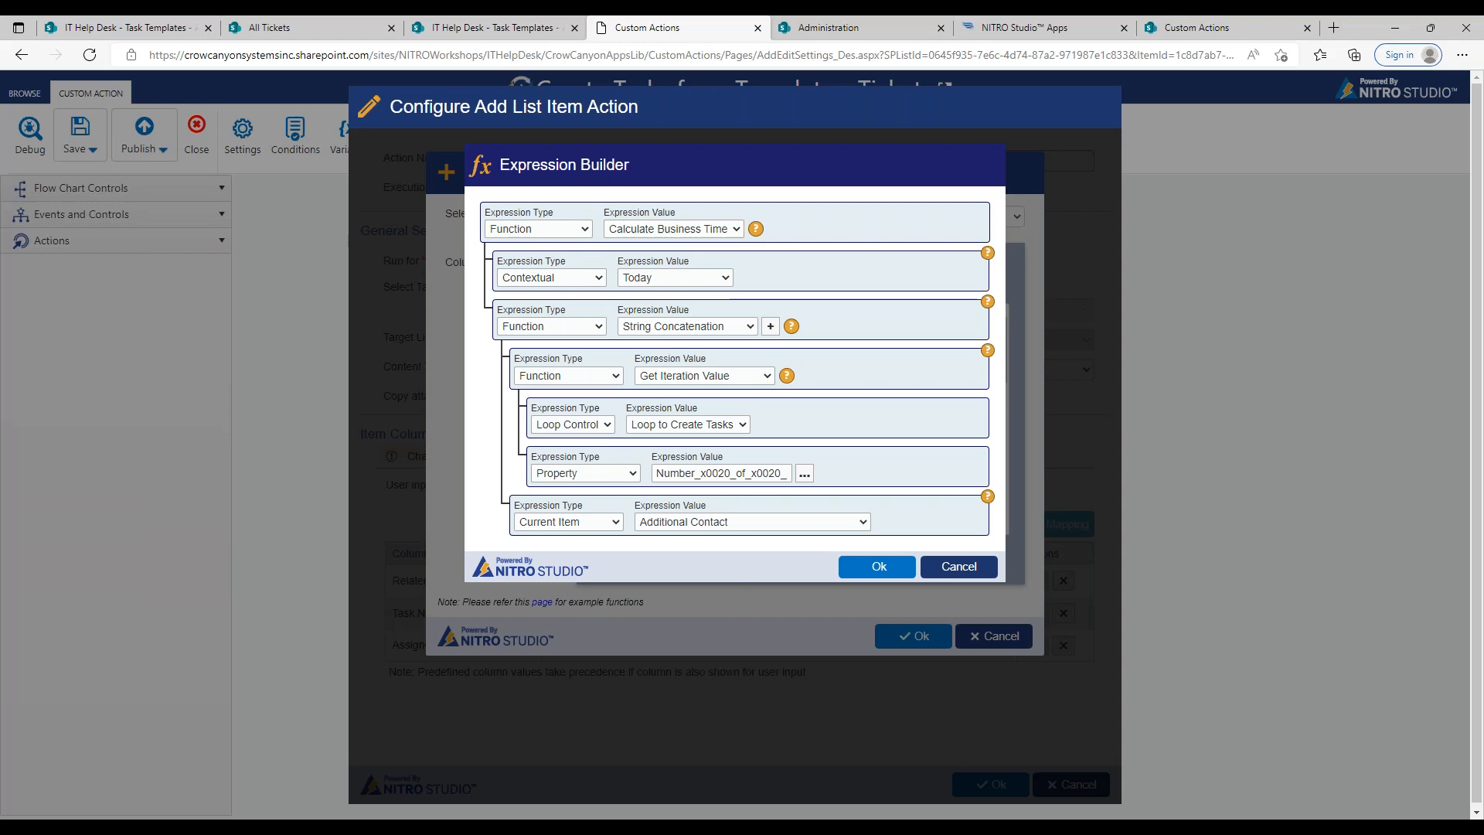
Step: Set the second String Concatenation parameter to the fixed value :0:0:0 and save the Due Date column mapping
left_click(605, 524)
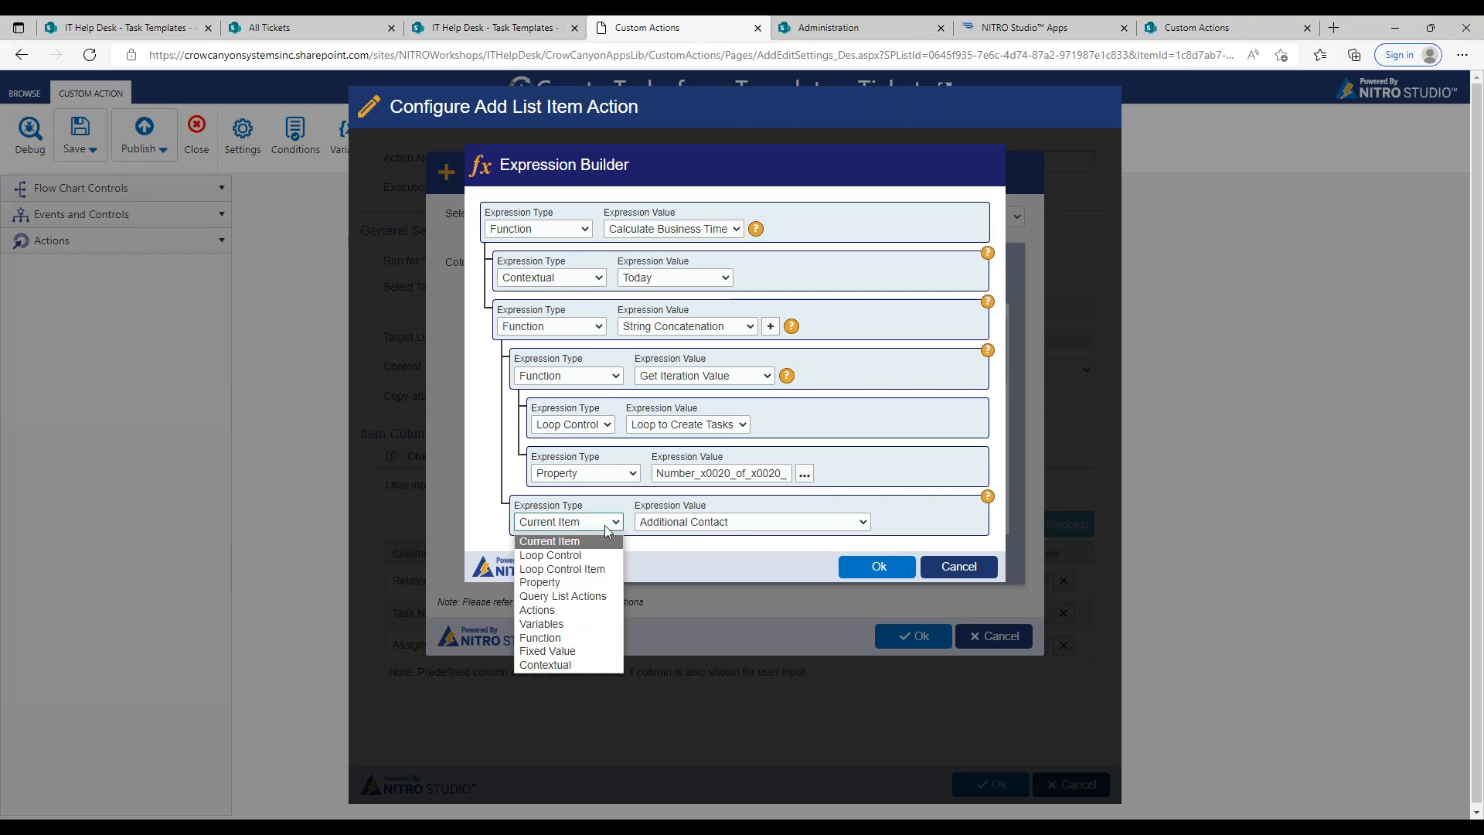
left_click(604, 652)
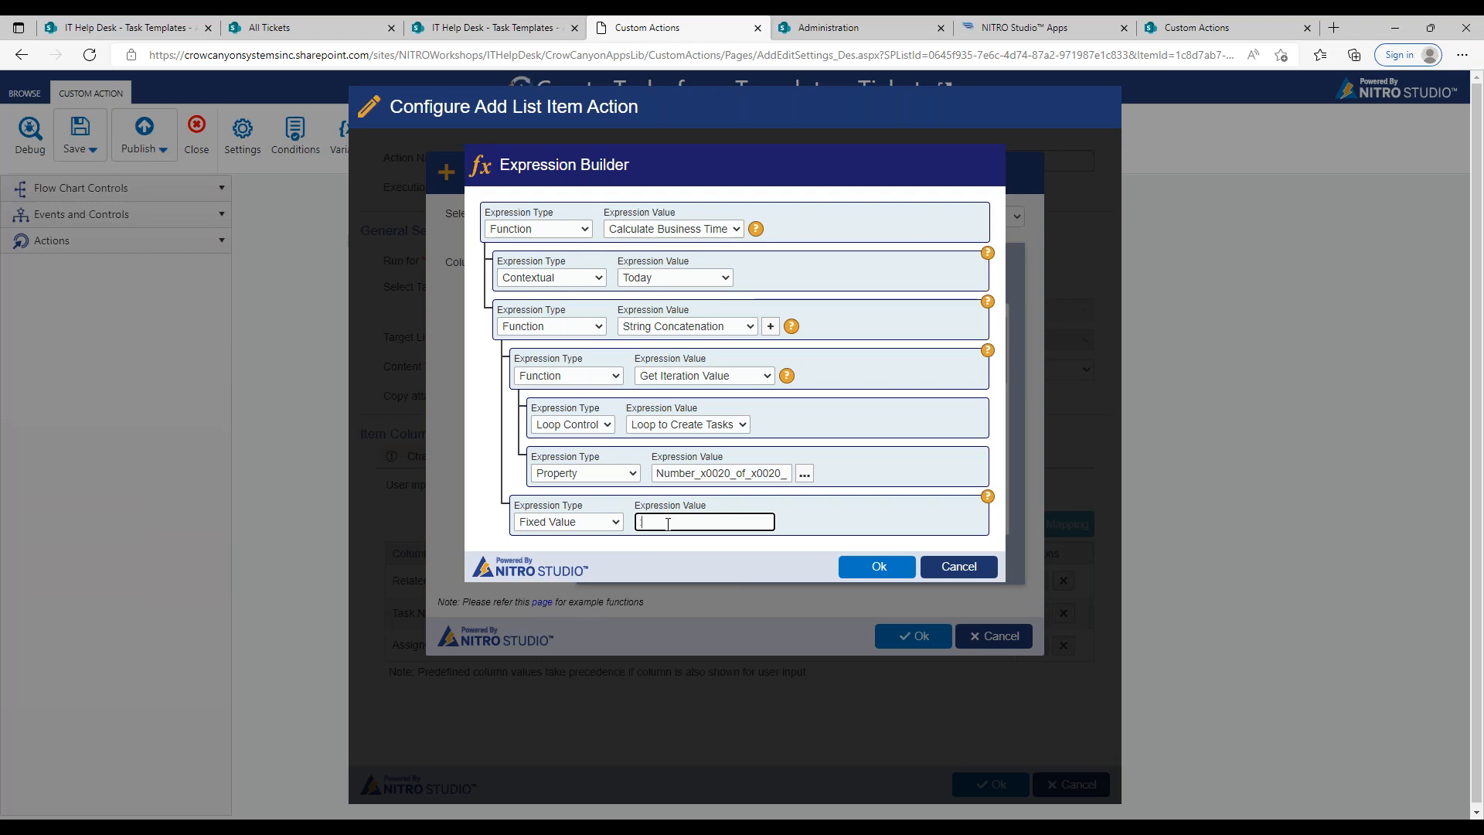
type(":0:0:0")
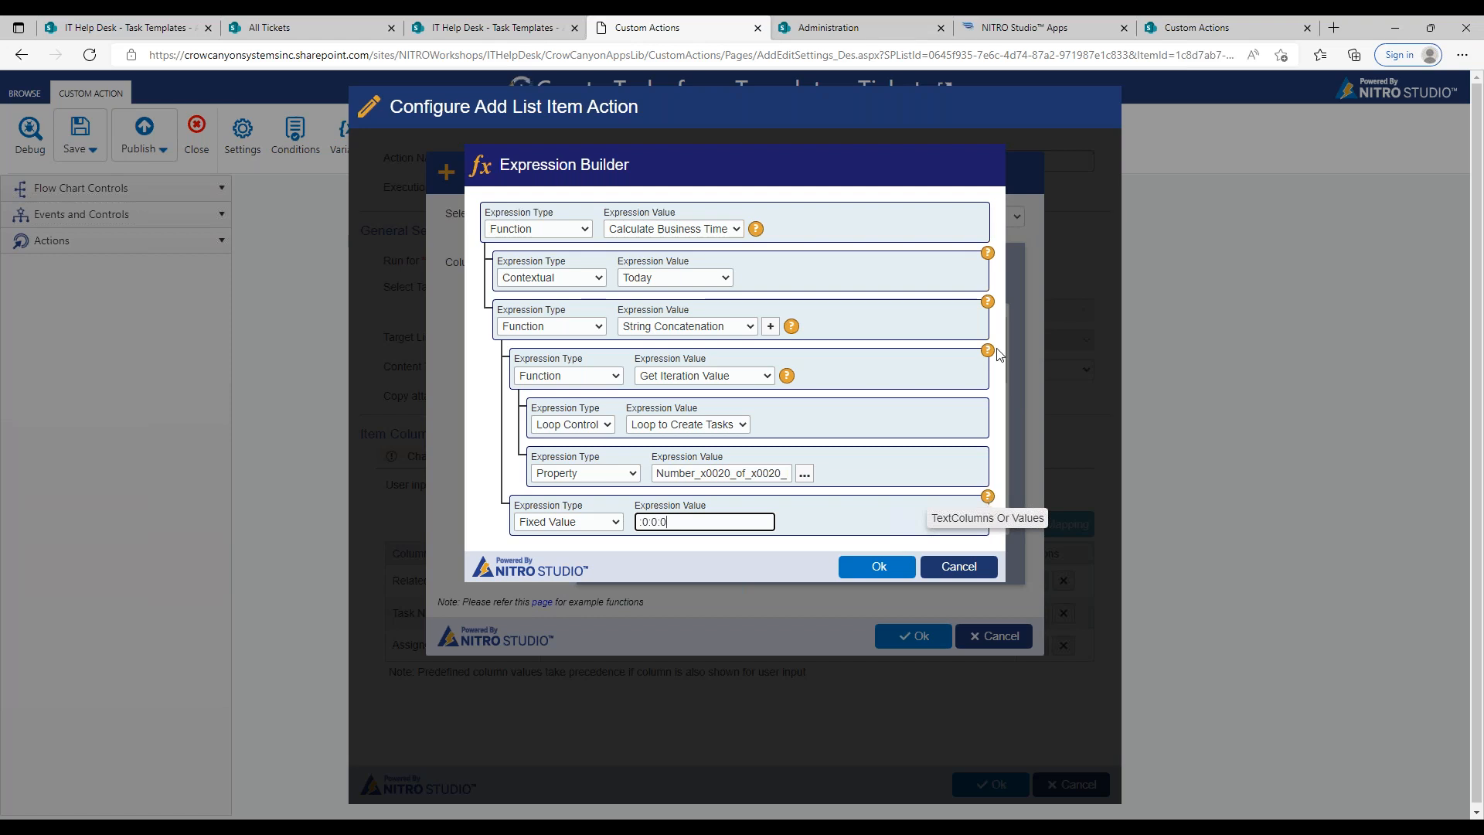
mouse_move(992, 310)
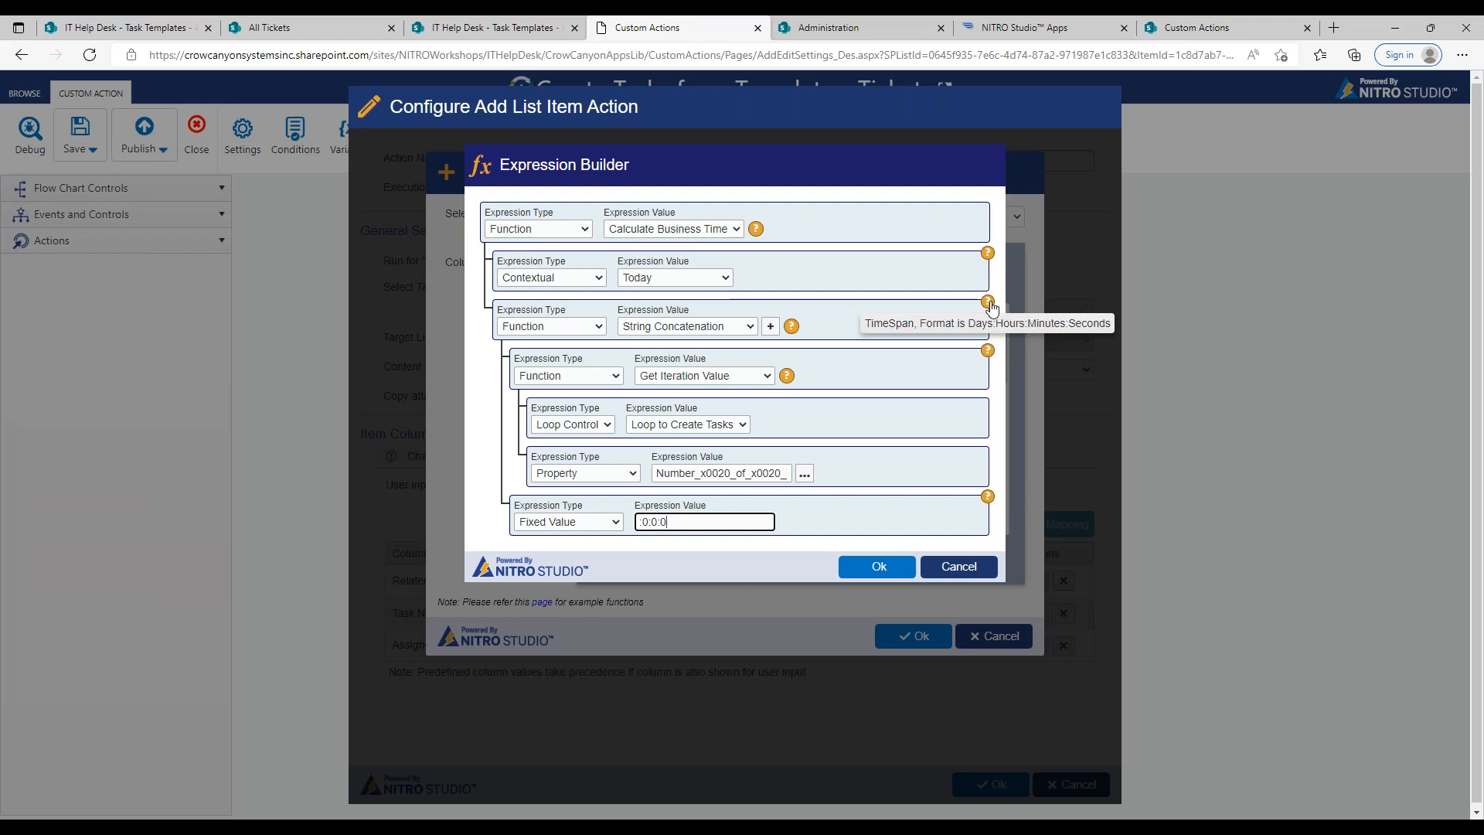
left_click(898, 567)
left_click(903, 640)
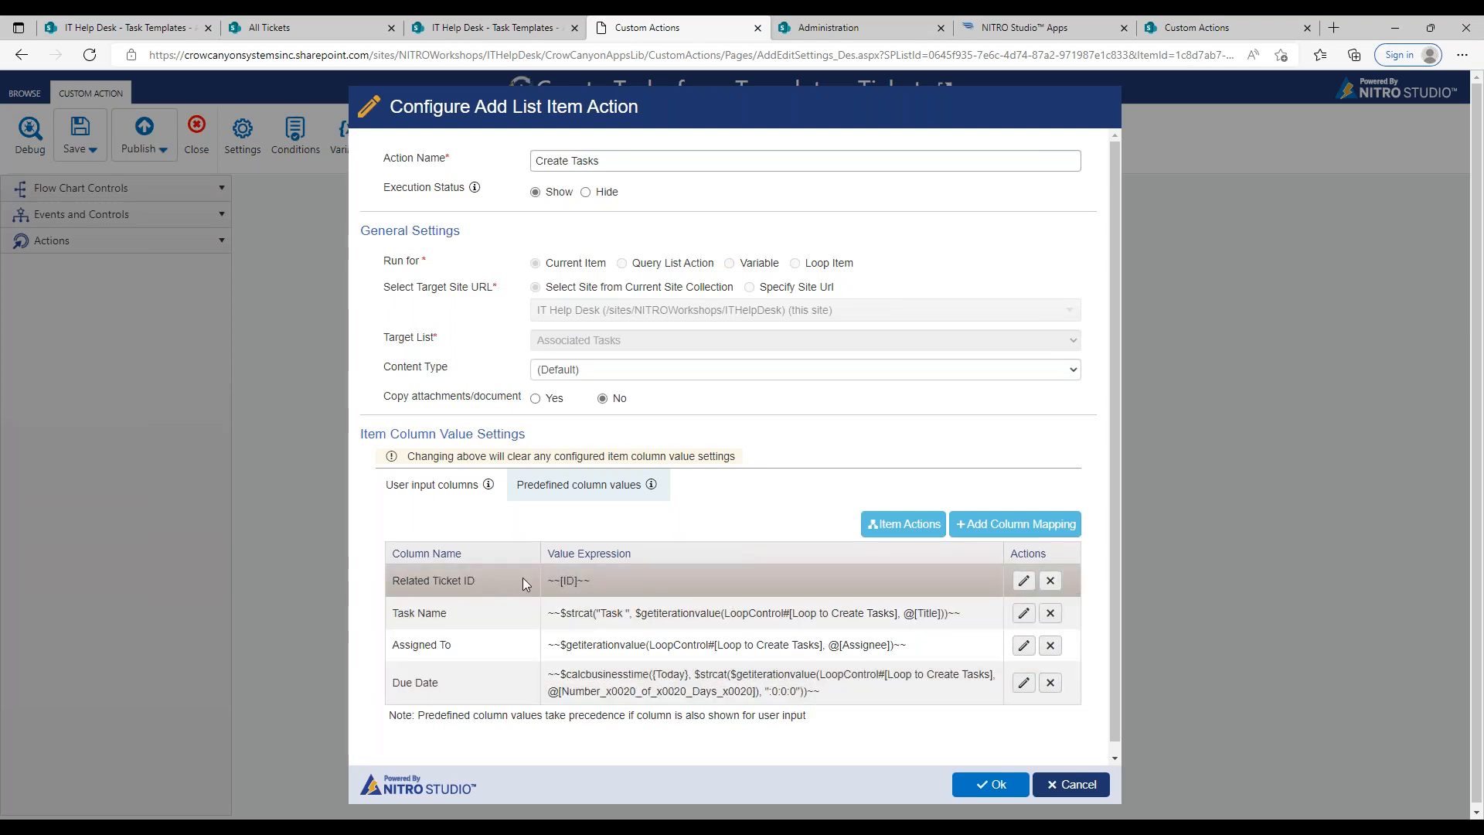
Step: Save the Create Tasks action configuration and publish the custom action without a comment
left_click(989, 785)
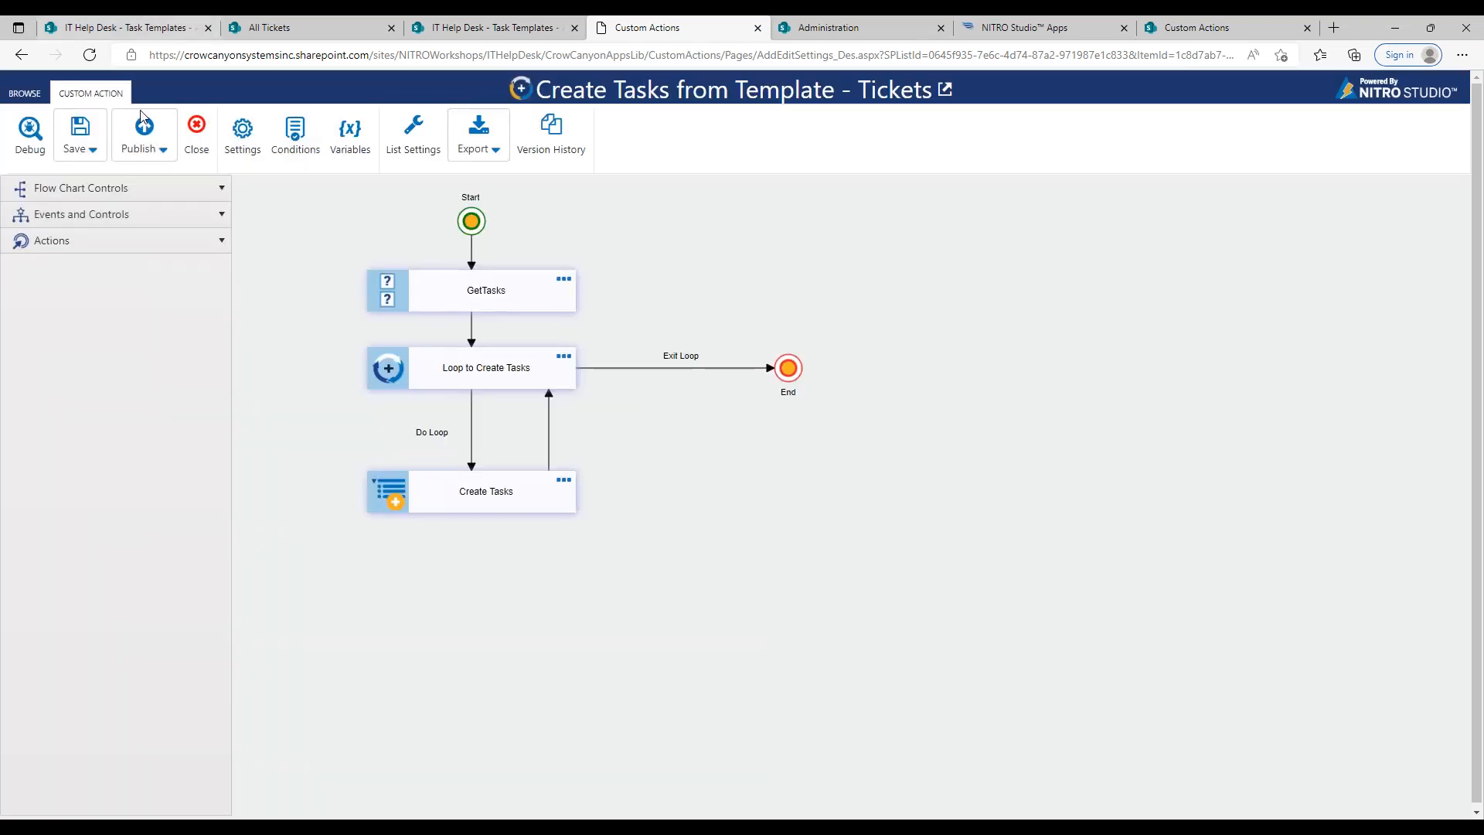
left_click(145, 133)
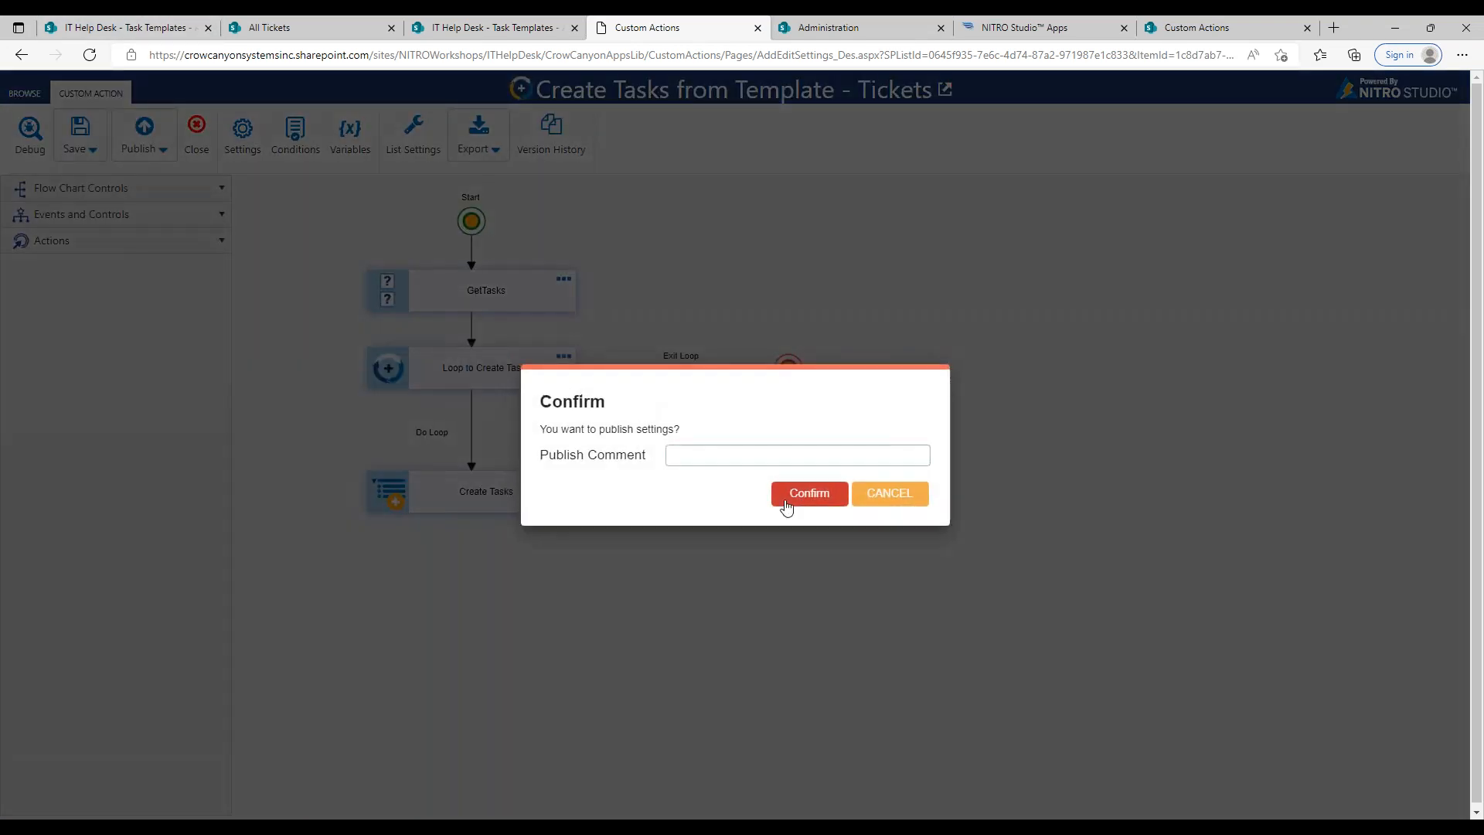
left_click(809, 495)
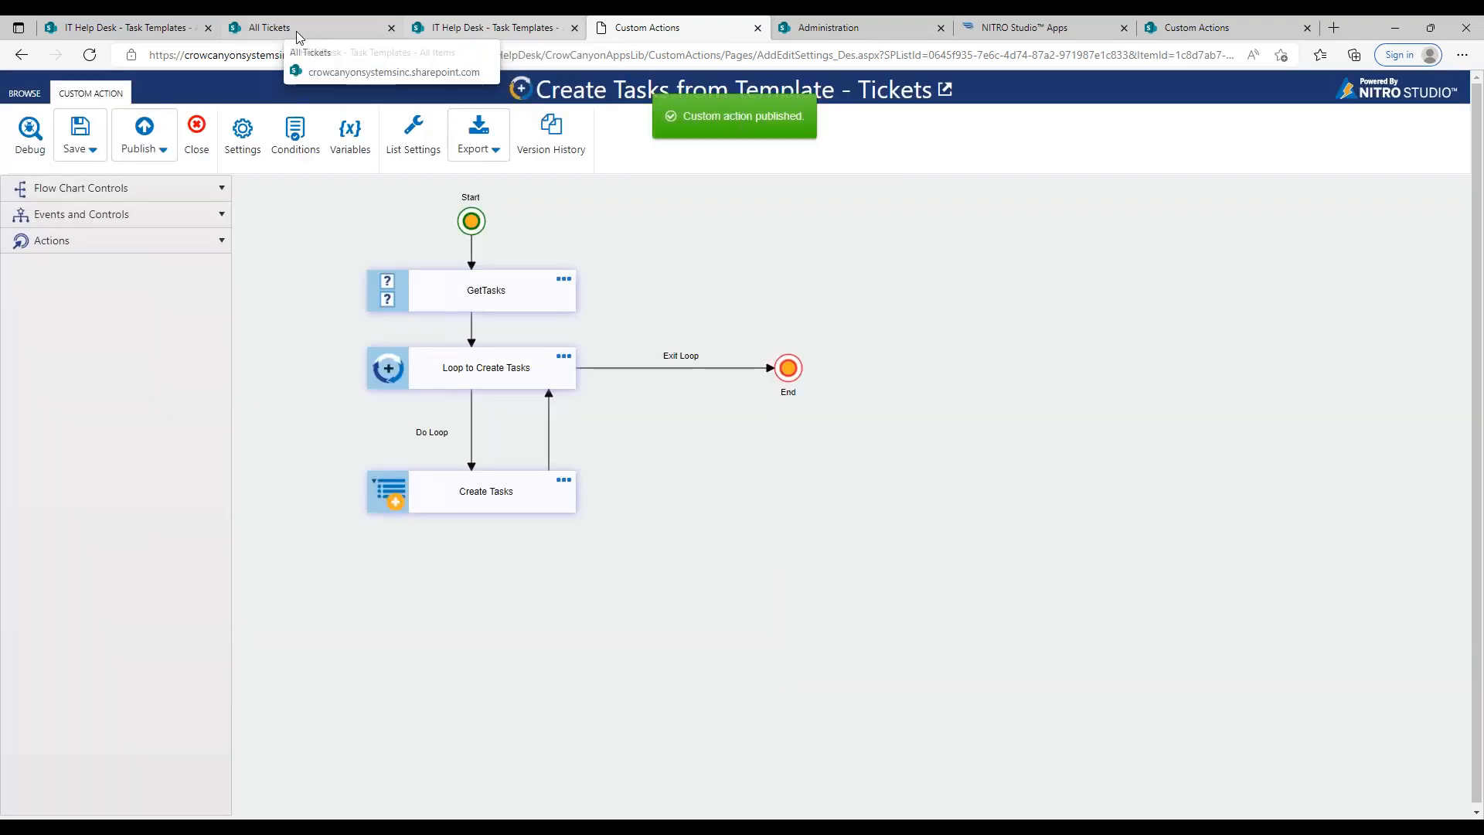
Step: Start a new ticket from the All Tickets page and title it "Need a new cellphone"
left_click(295, 30)
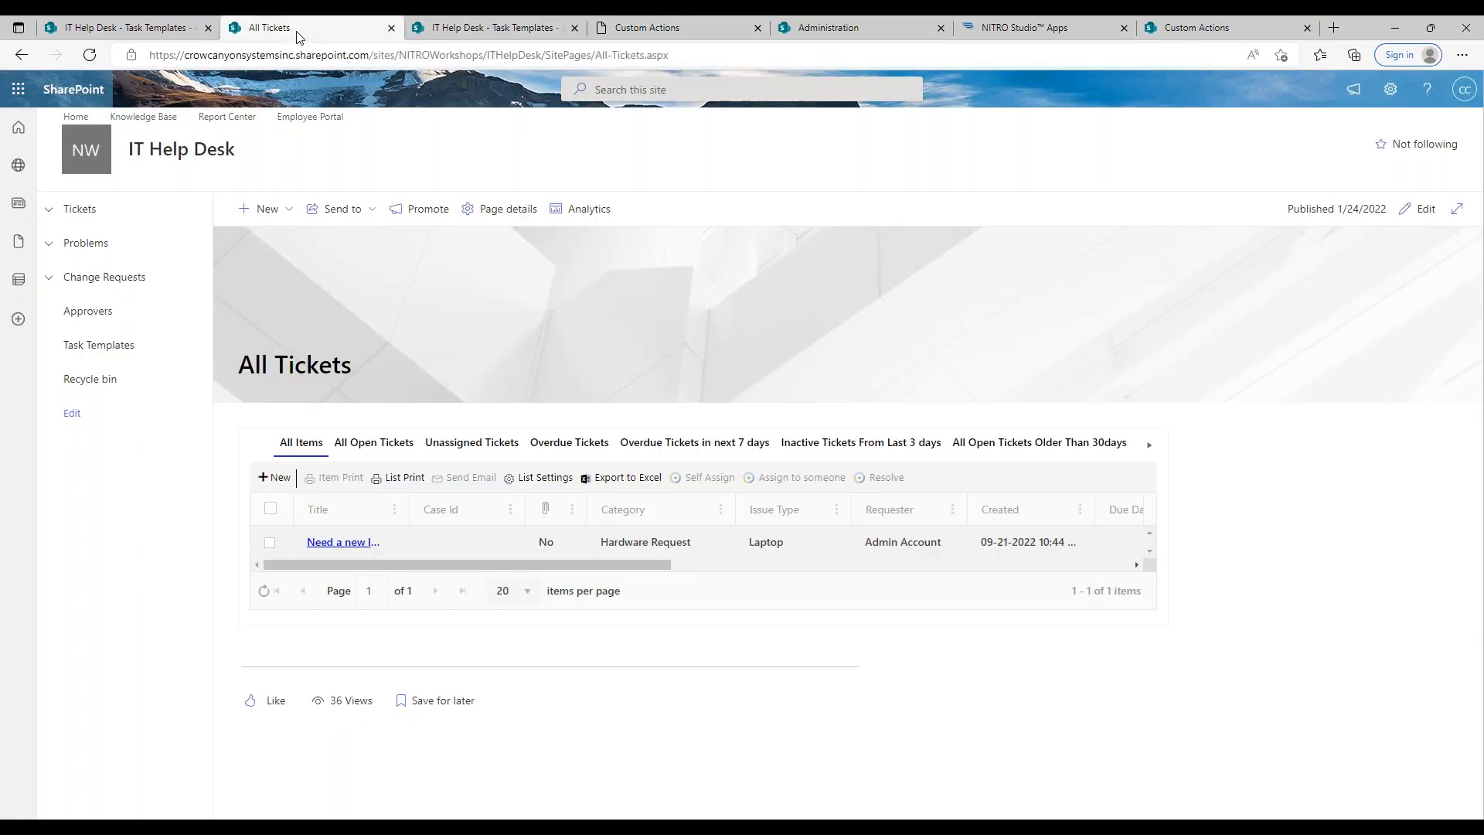
left_click(277, 478)
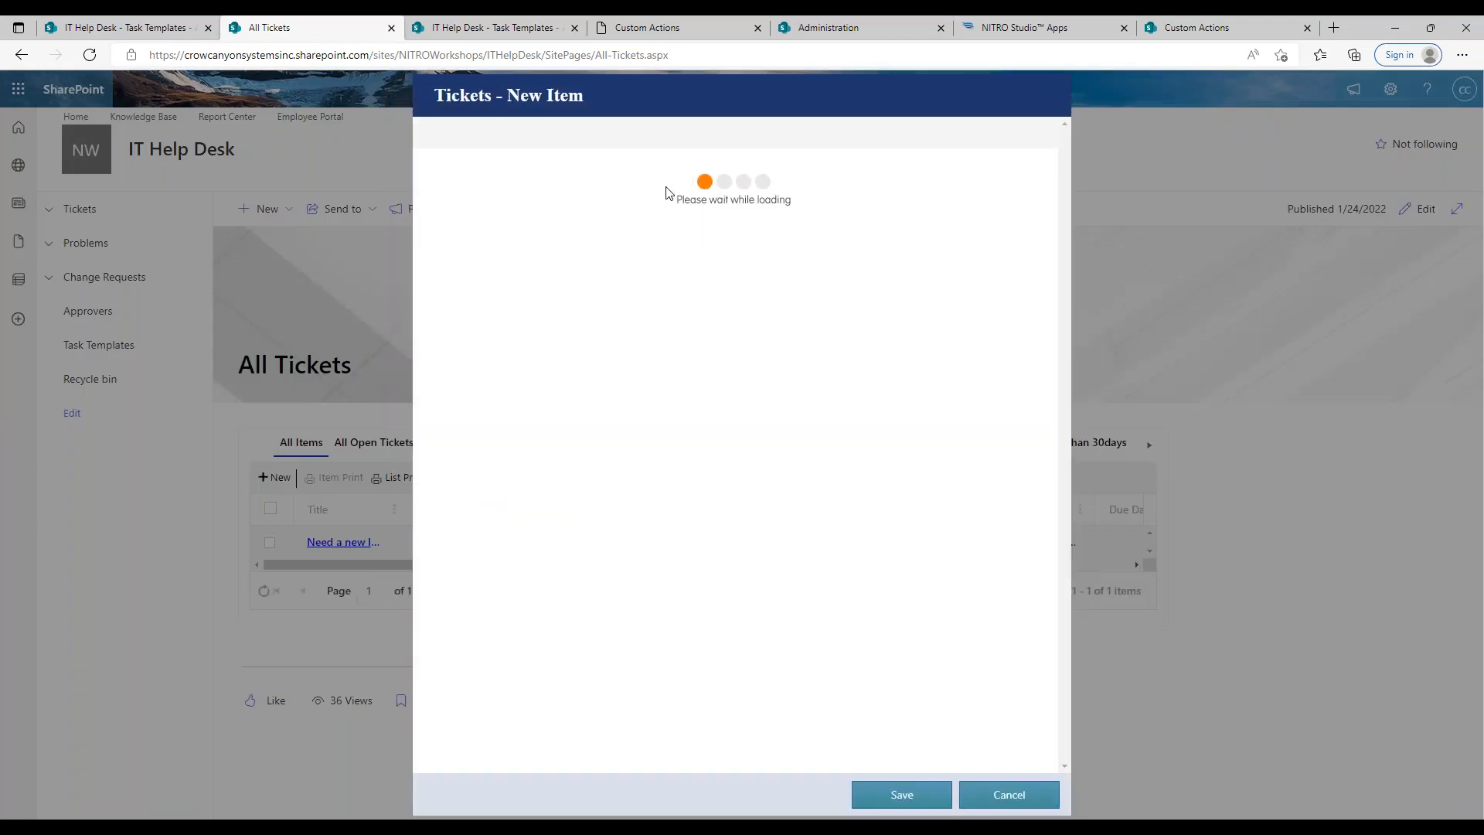
left_click(675, 217)
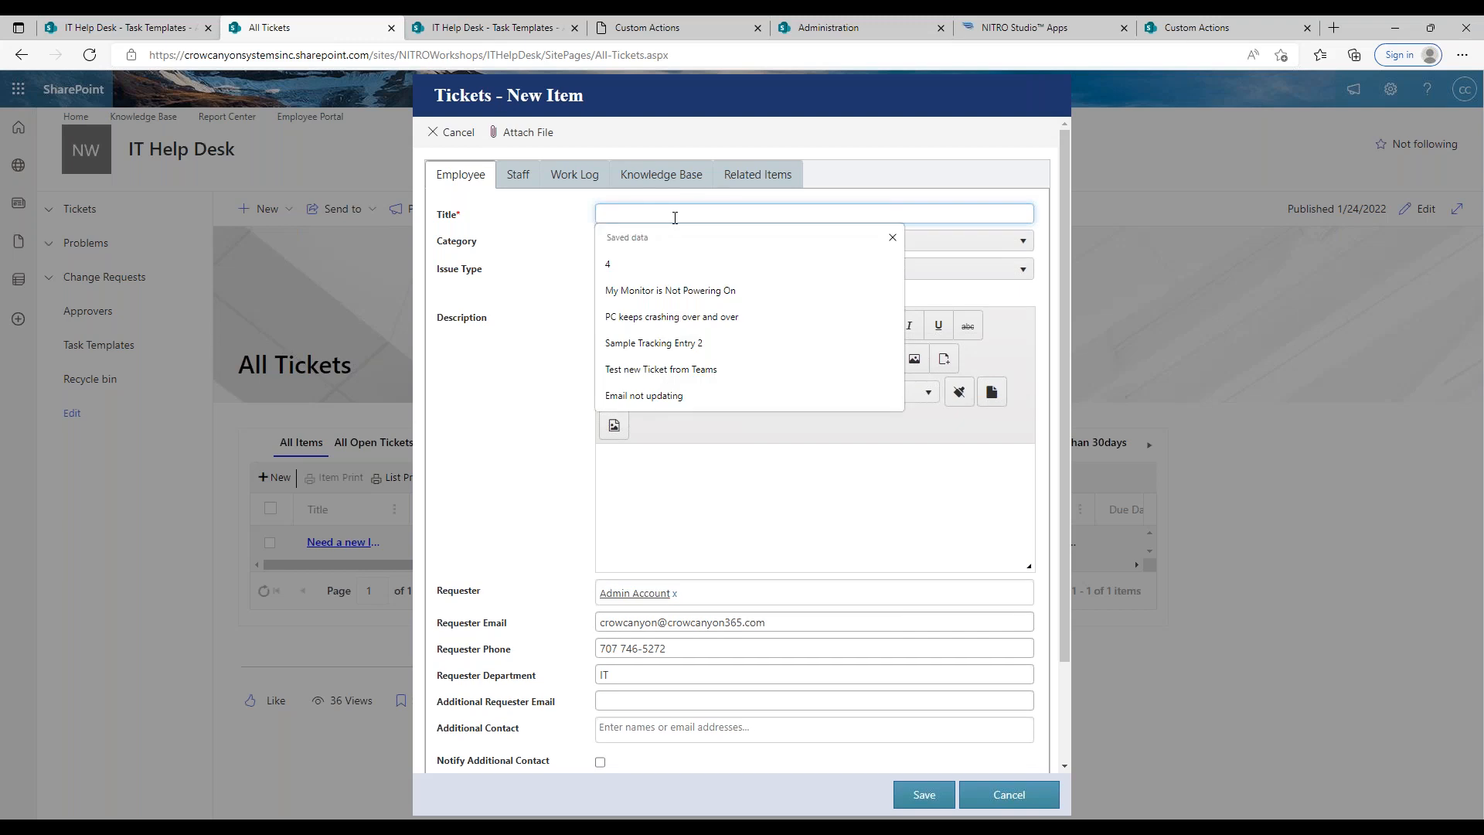
type("NEed a new c")
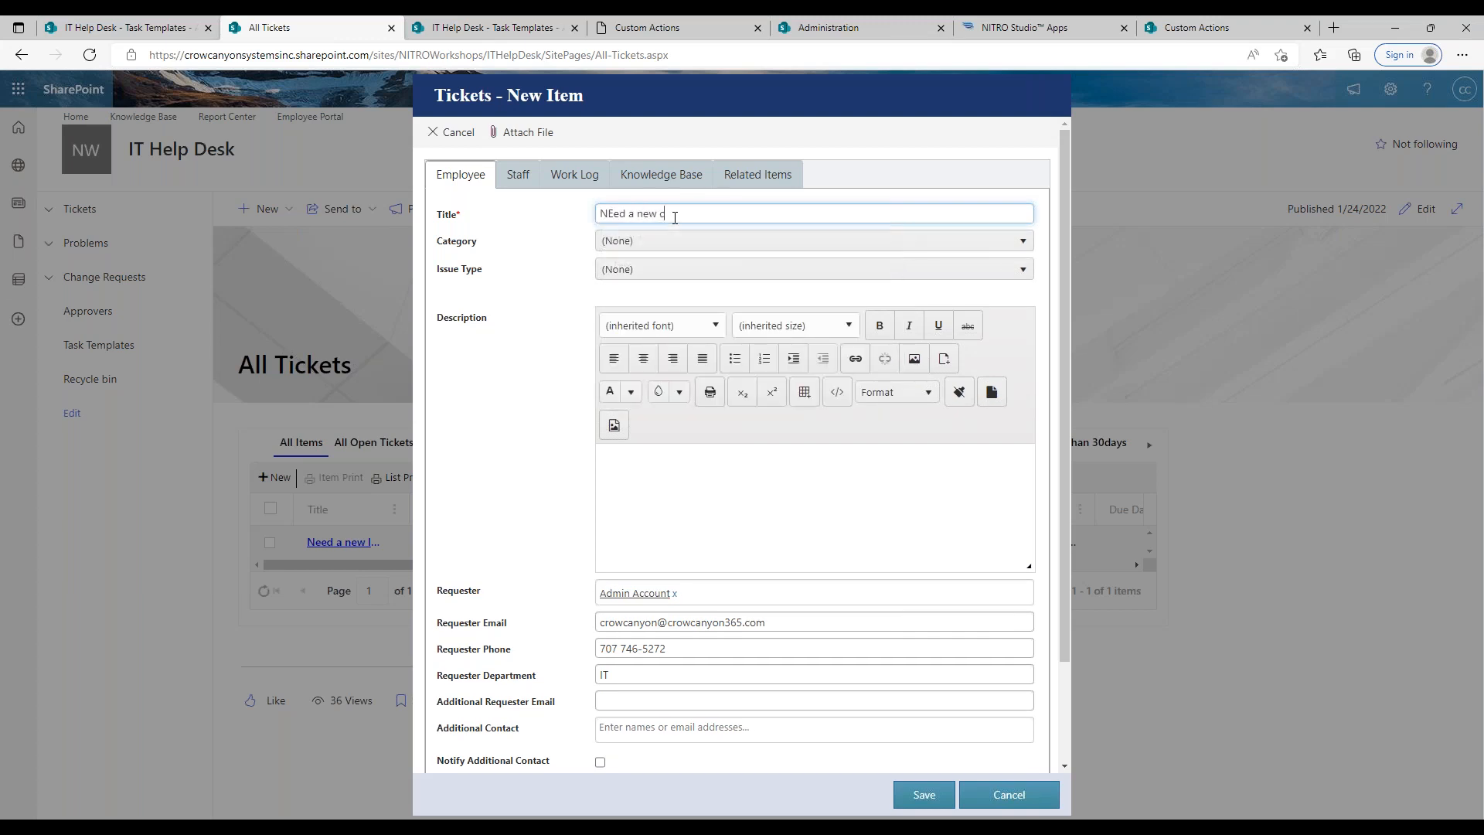
type("ellphone")
left_click_drag(615, 216, 609, 216)
key("BackSpace")
type("e")
Step: Set the ticket's category to Hardware Request and issue type to Cell Phone, and save the ticket
left_click(630, 242)
left_click(675, 367)
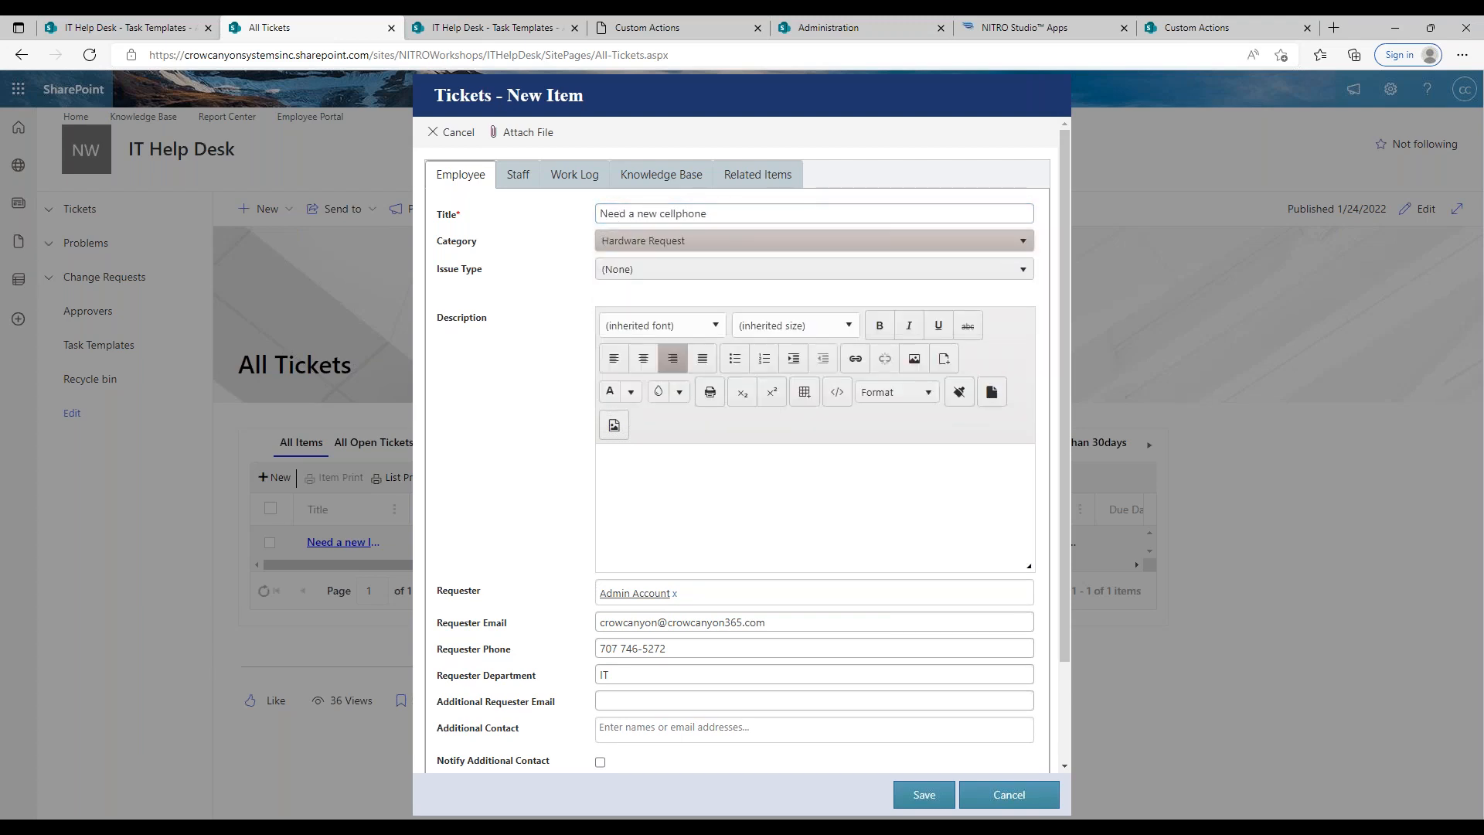
left_click(661, 271)
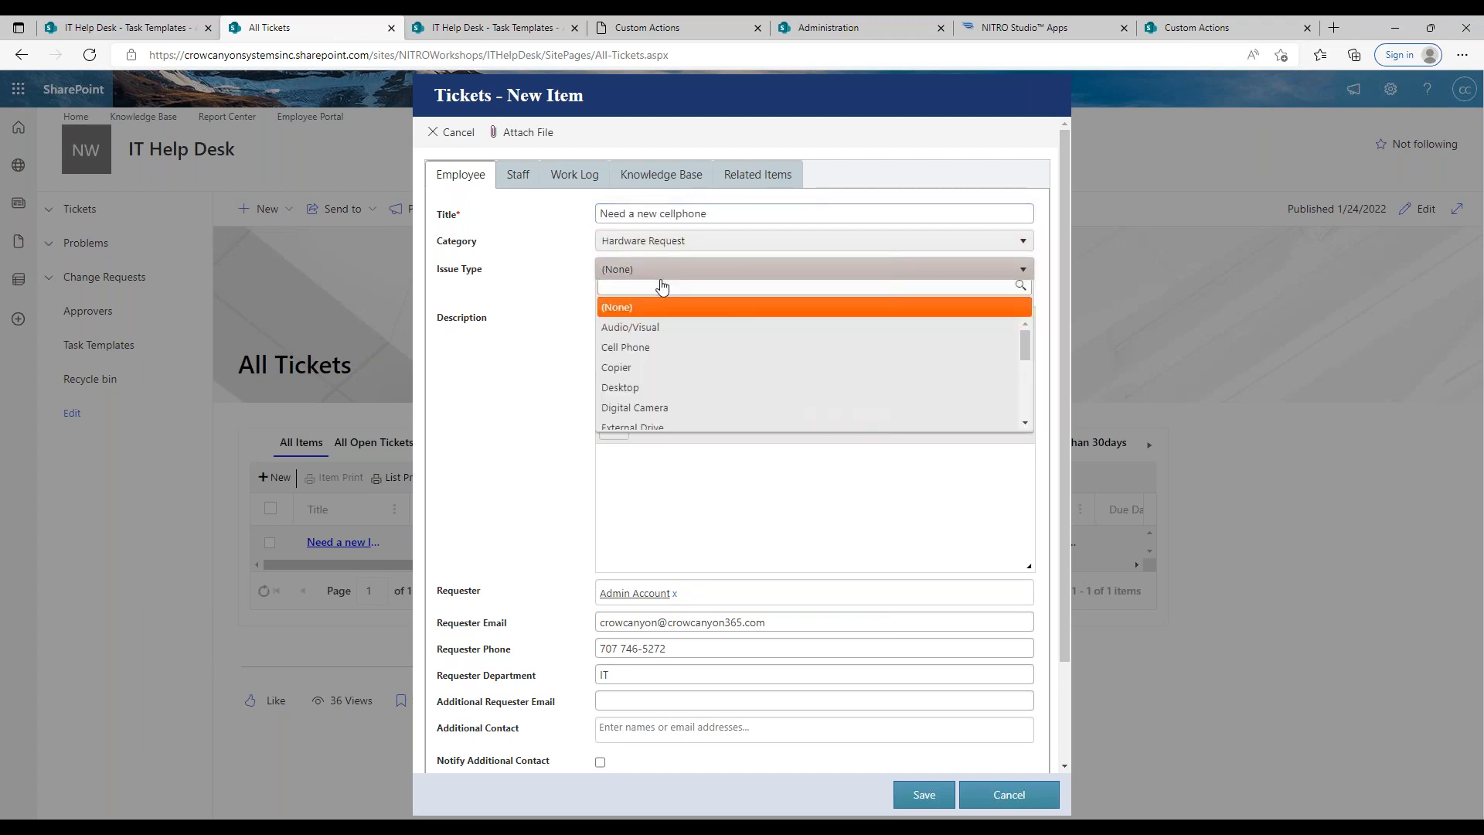
left_click(661, 352)
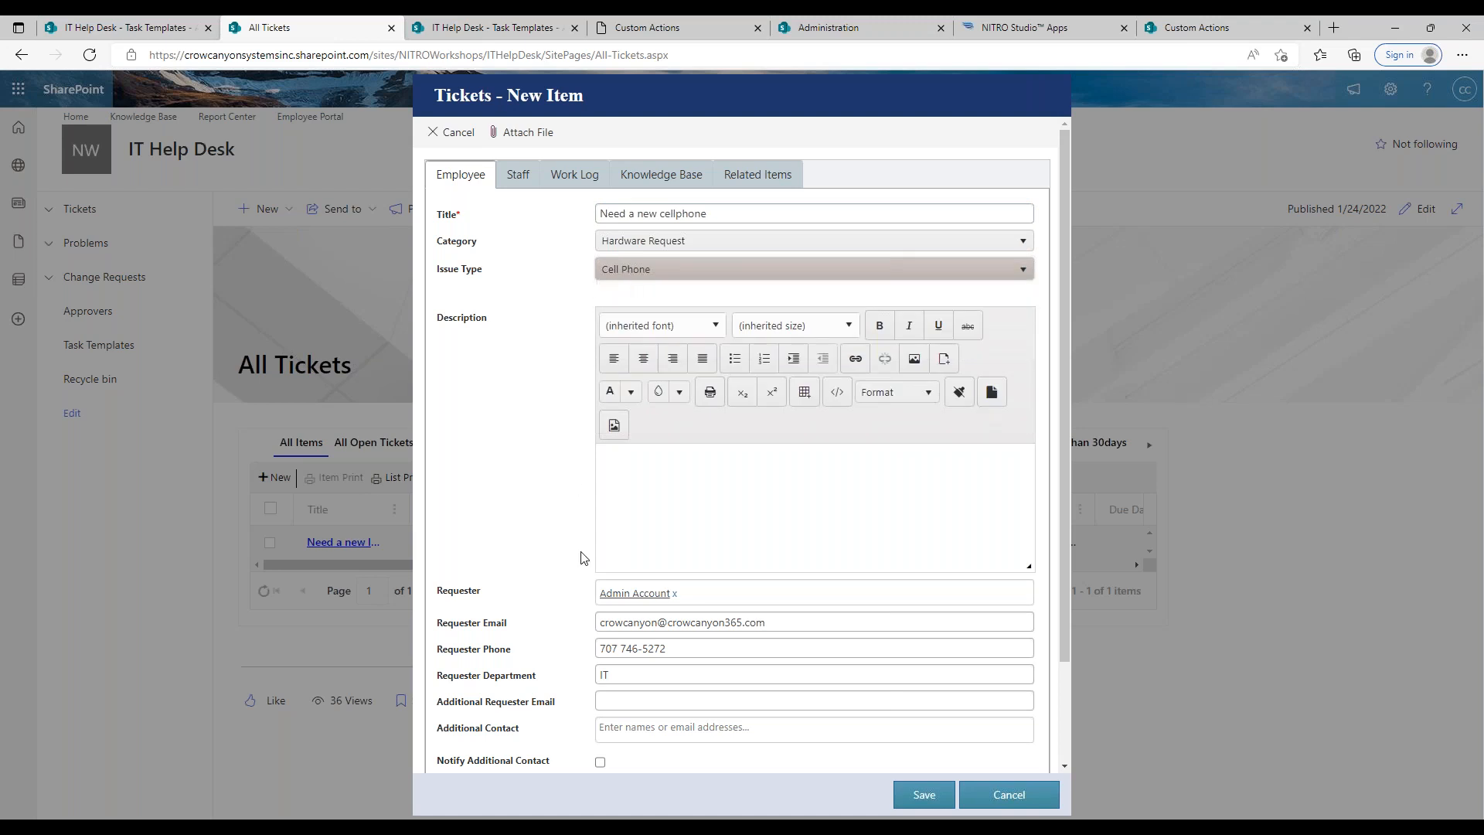
left_click(923, 796)
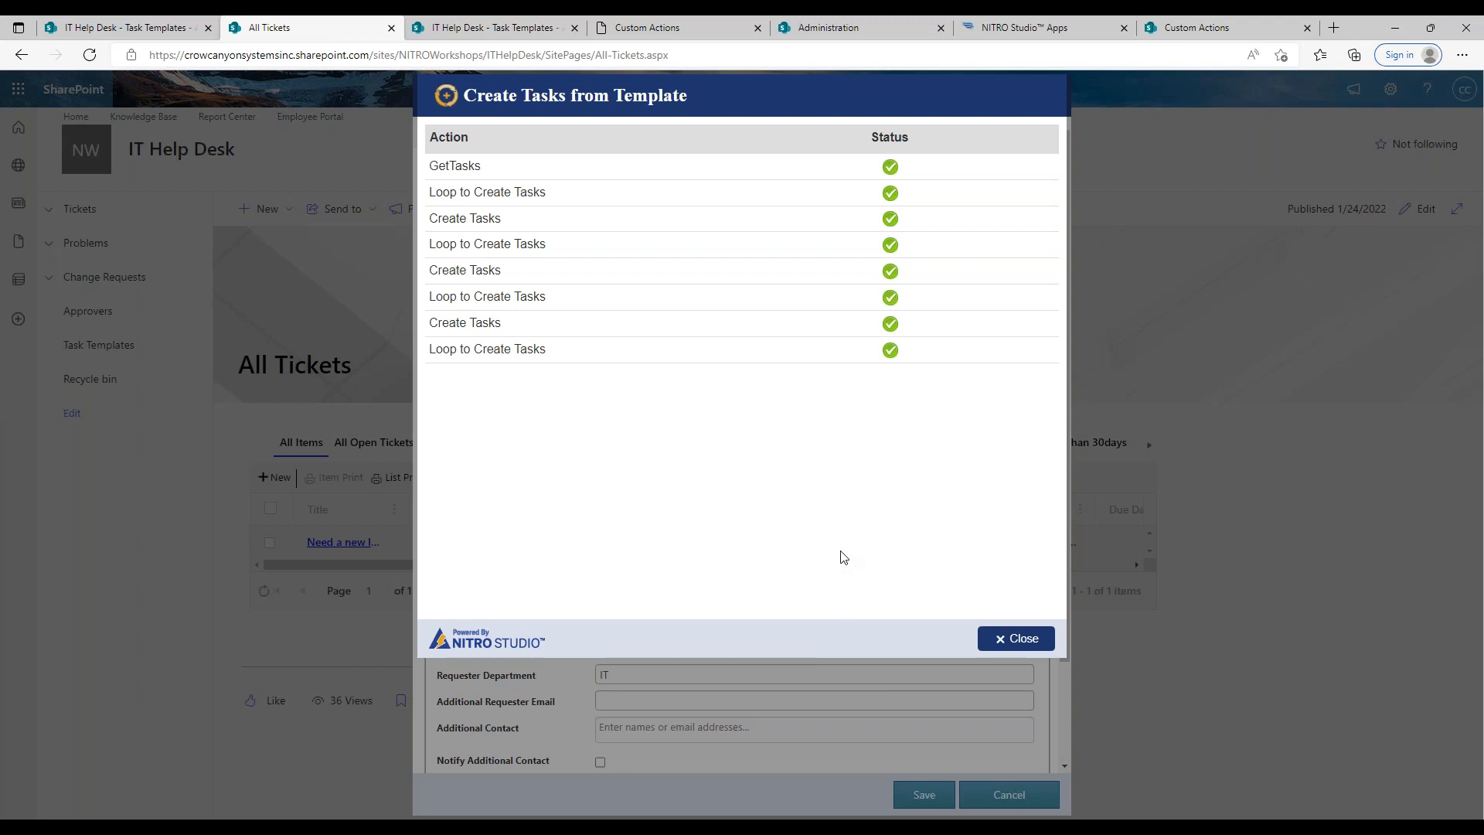
Step: Close the custom action's execution results and examine the associated tasks in the new cellphone ticket's related items
left_click(1016, 639)
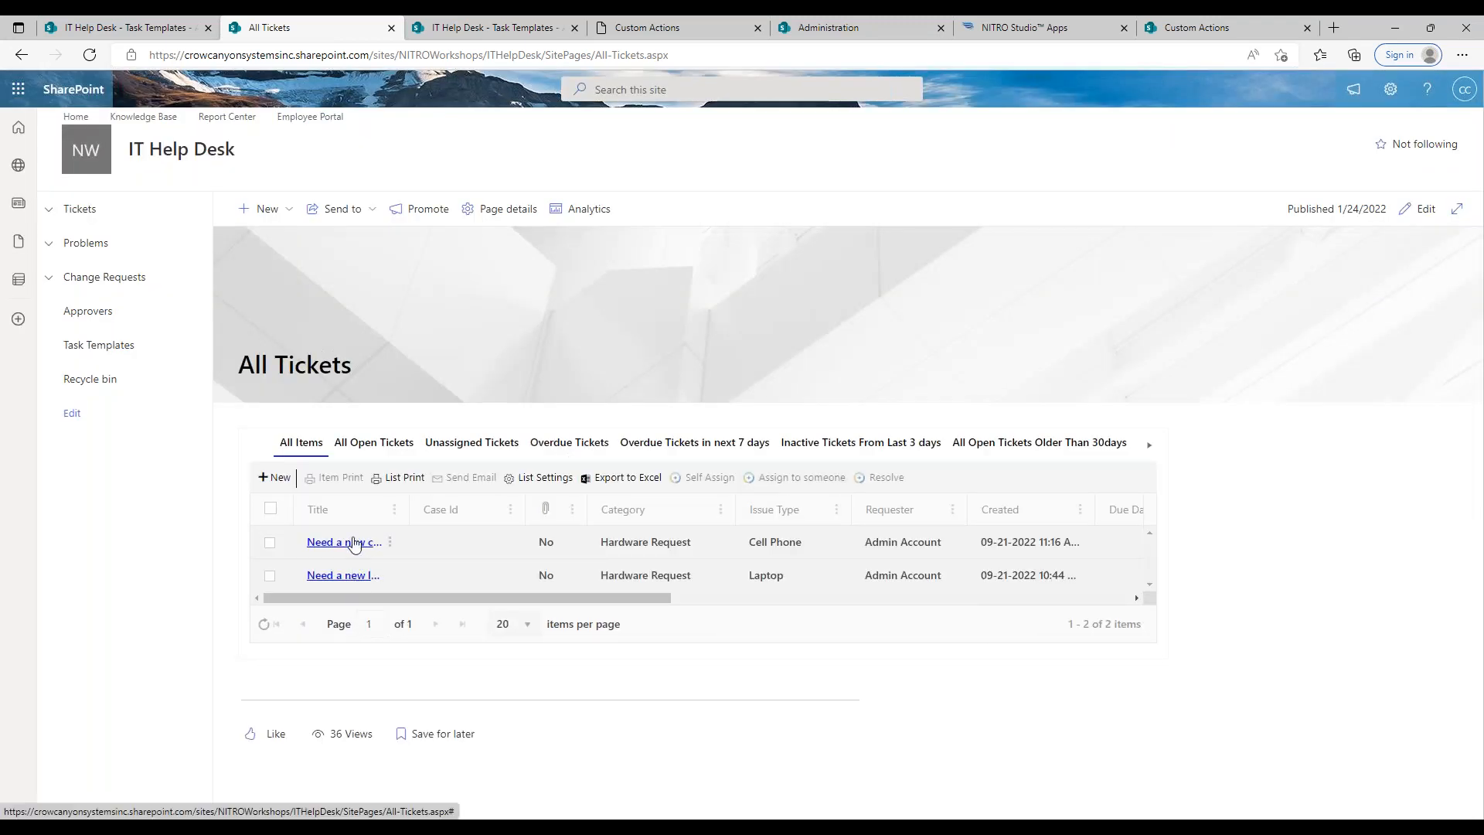
left_click(354, 544)
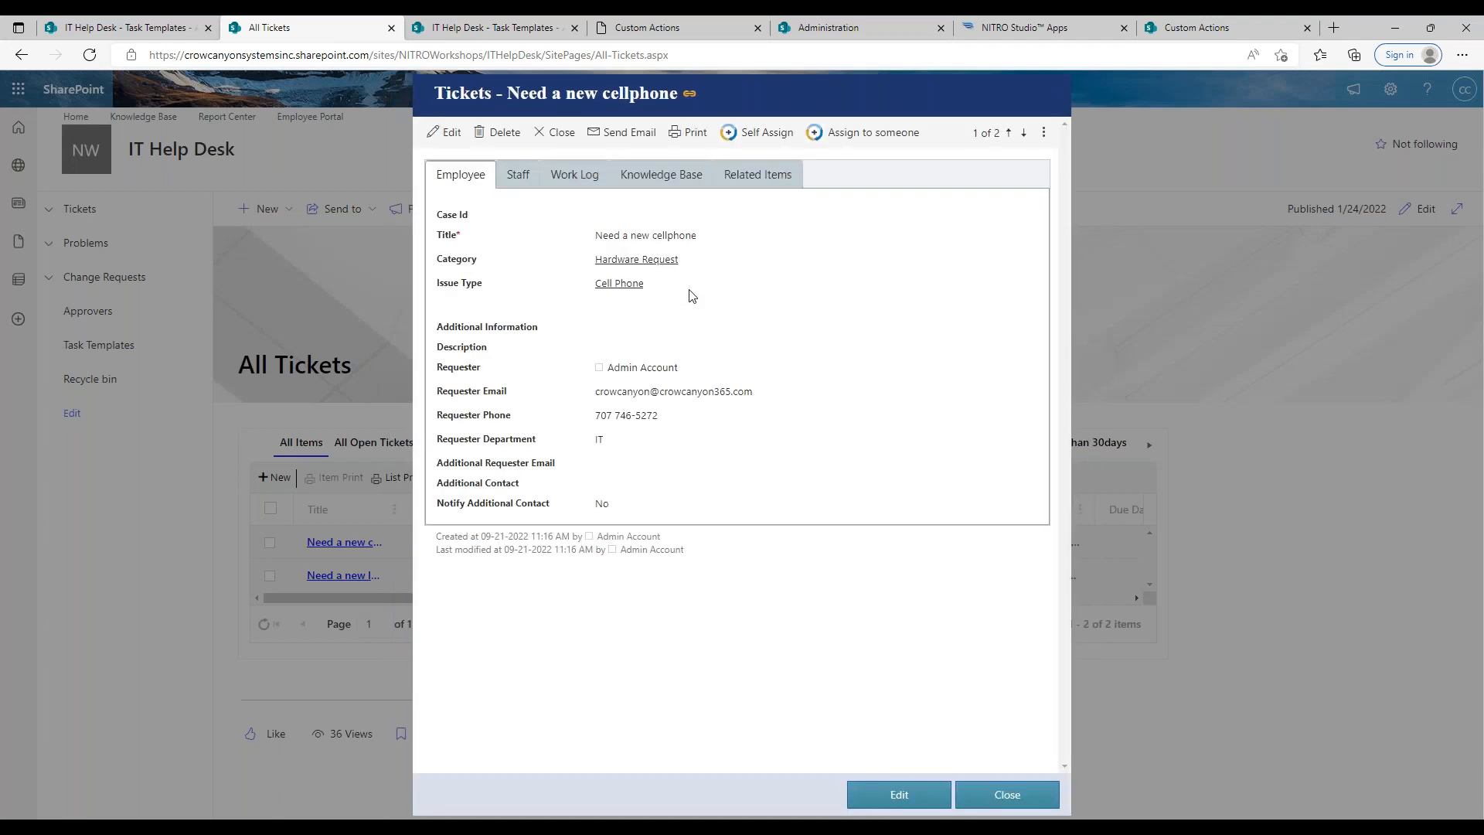
left_click(756, 174)
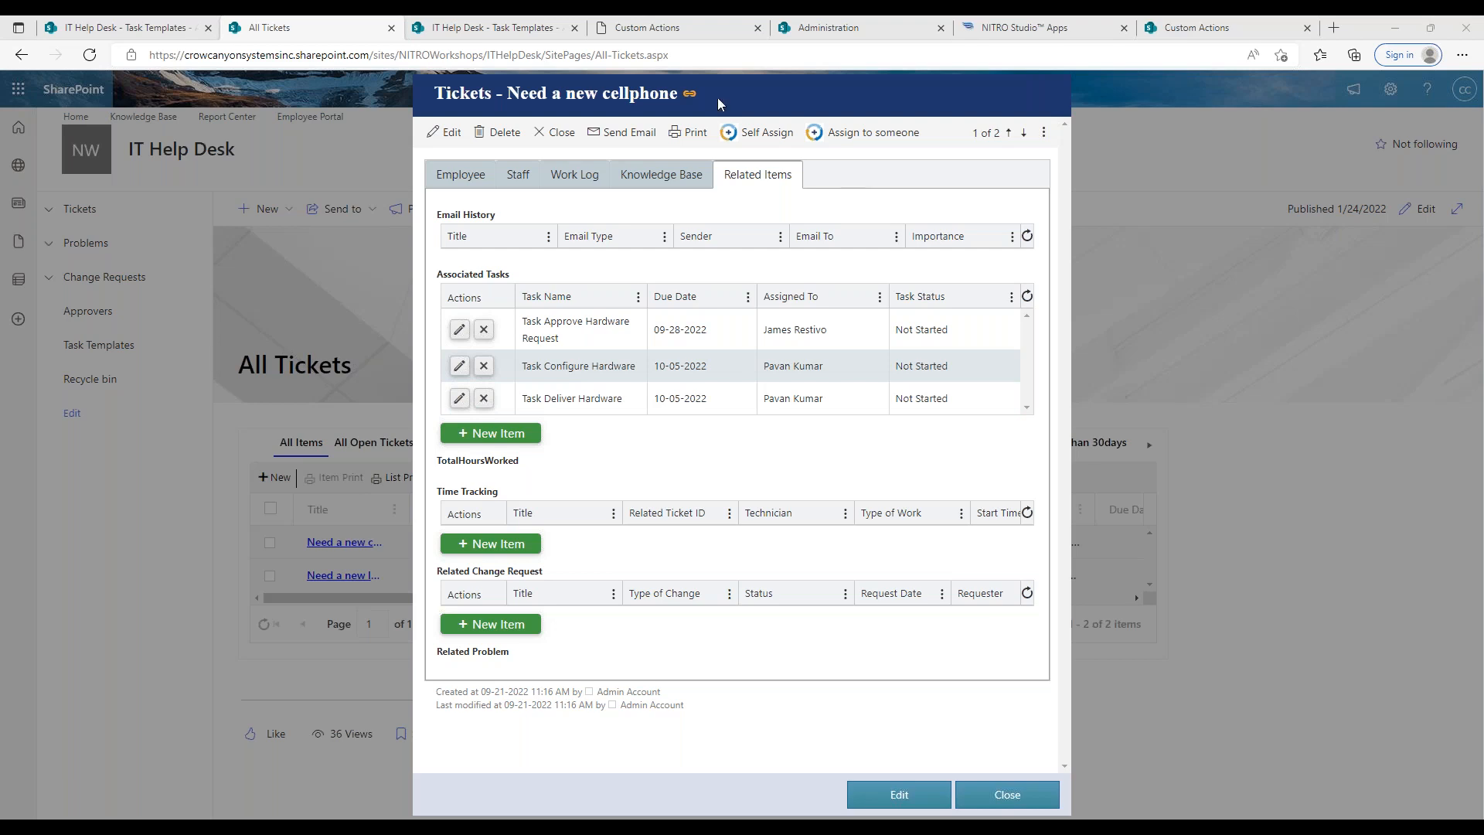
Step: Preview the Confirmation Message option in the custom action's settings, turn on Auto Close, and save the settings
left_click(647, 27)
left_click(242, 132)
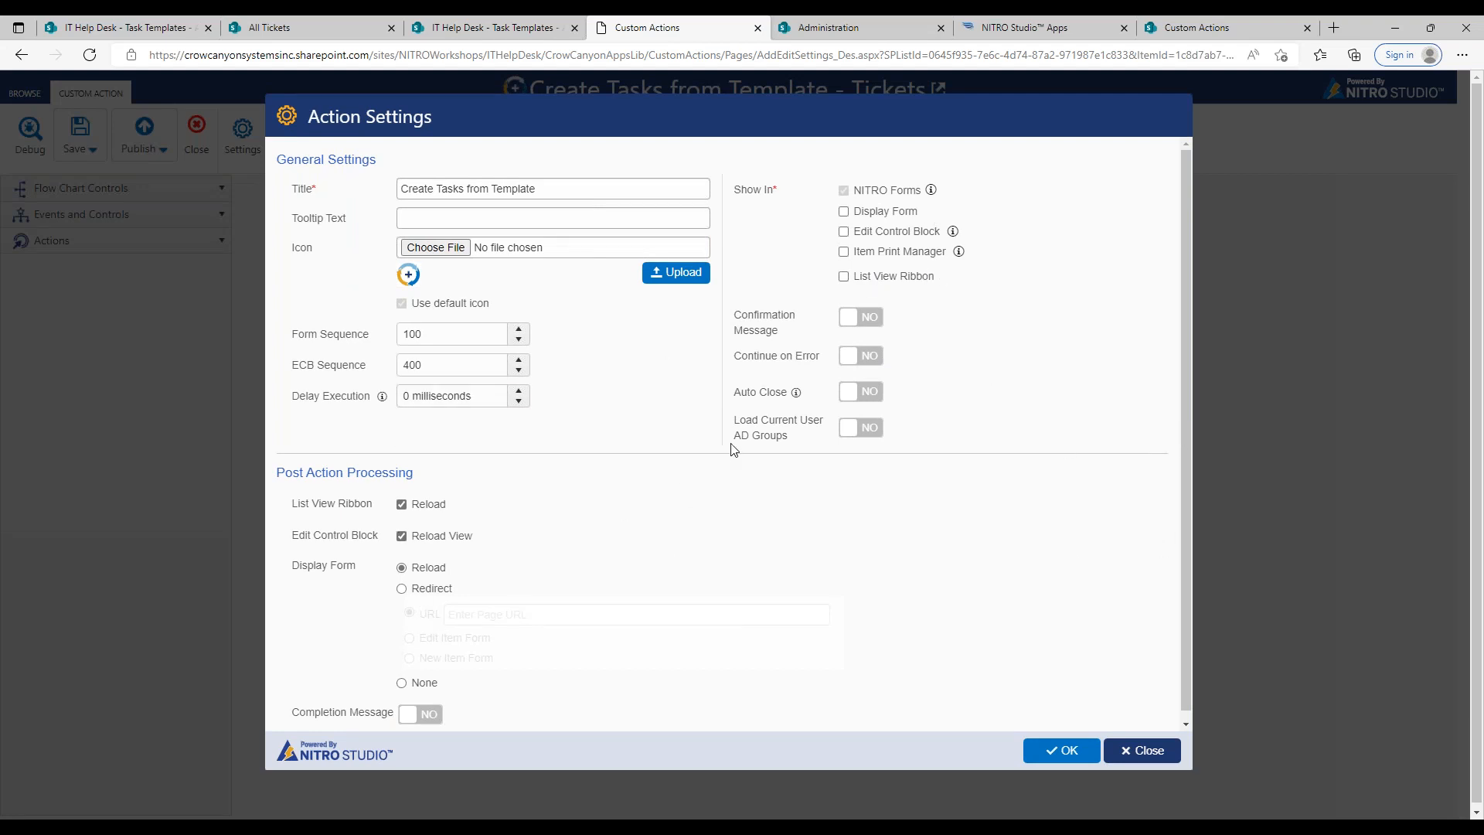
left_click(872, 320)
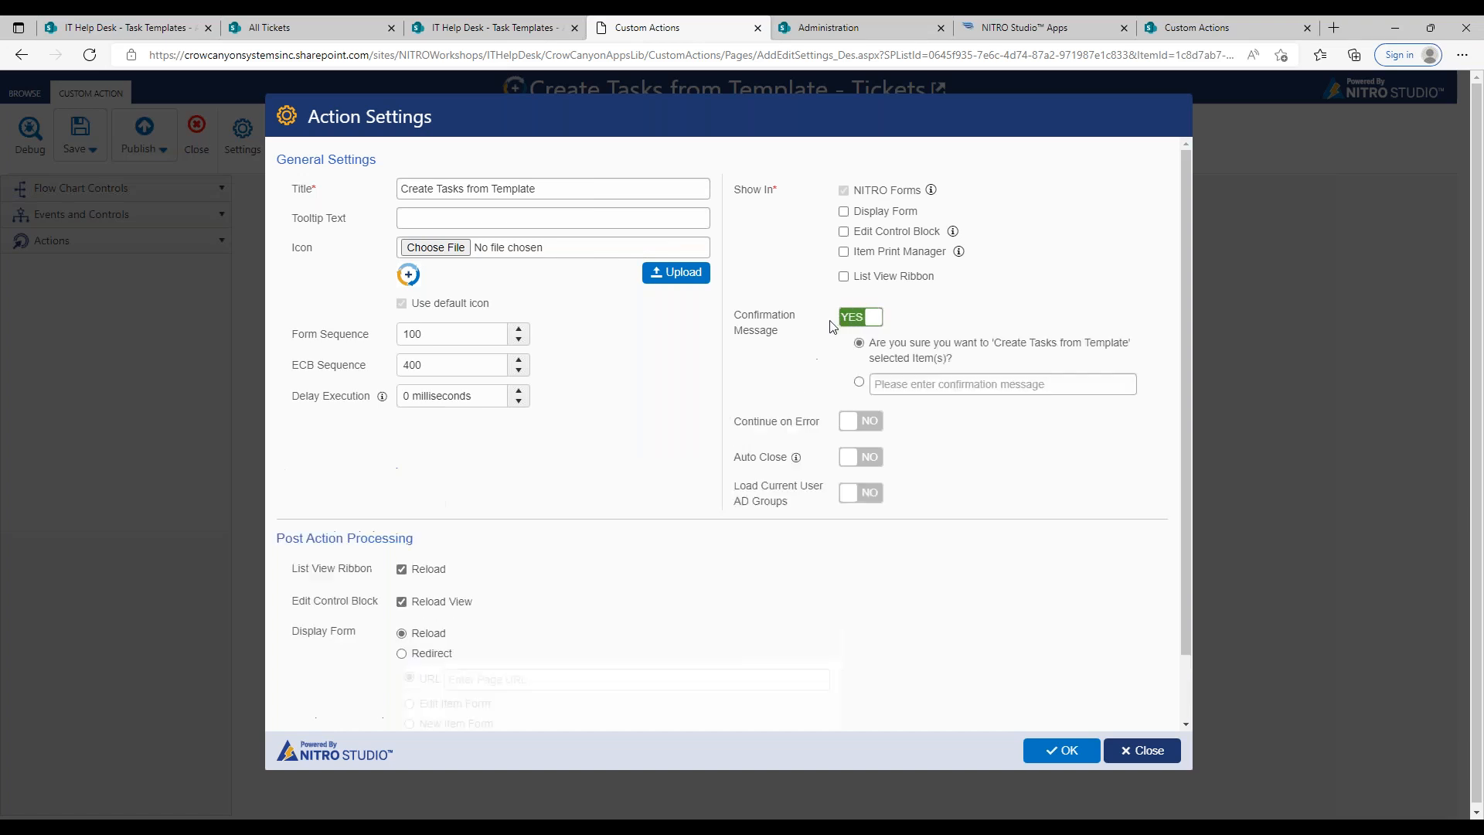
left_click(873, 325)
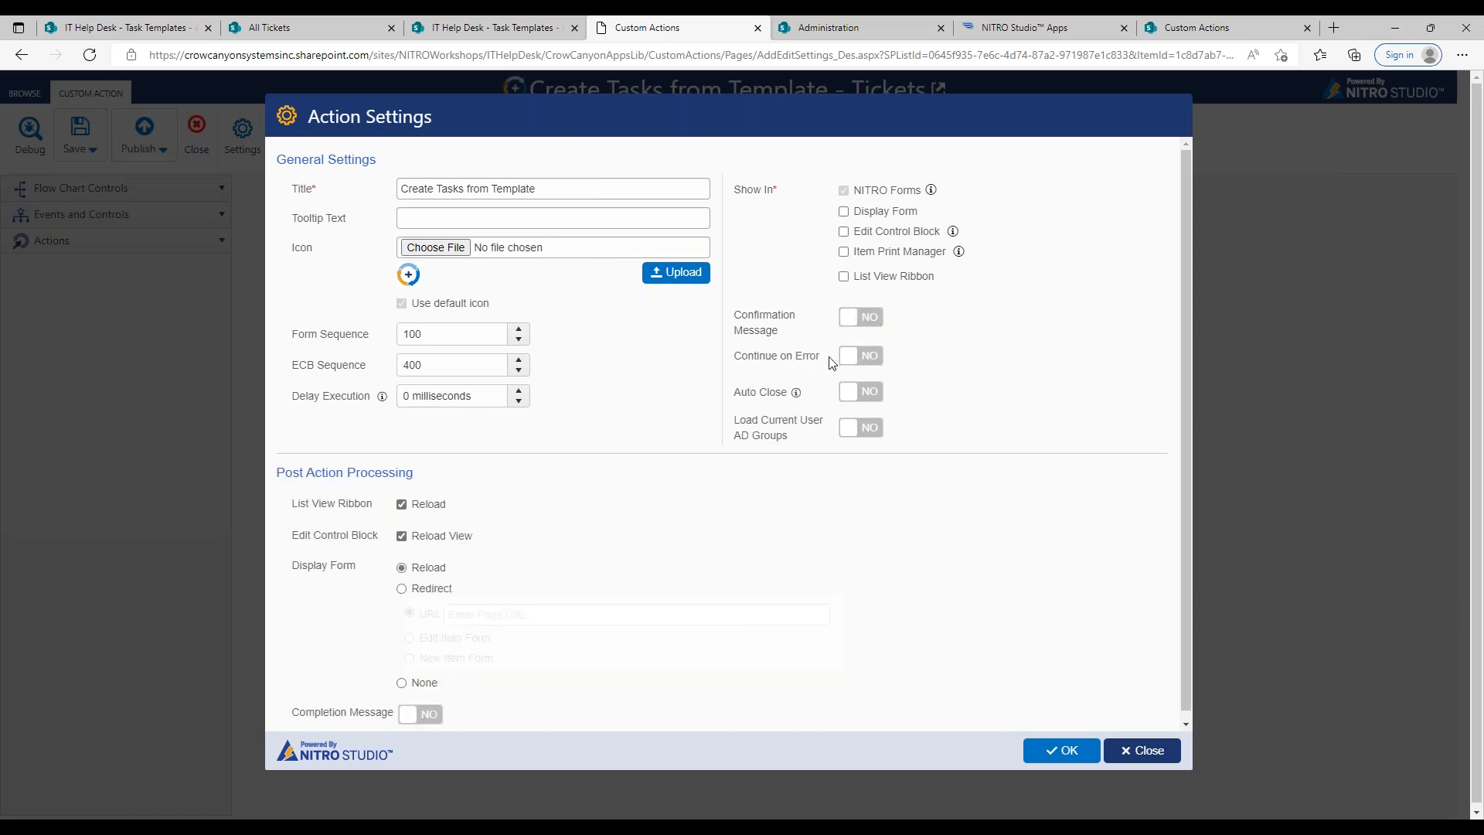
left_click(844, 396)
left_click(1062, 750)
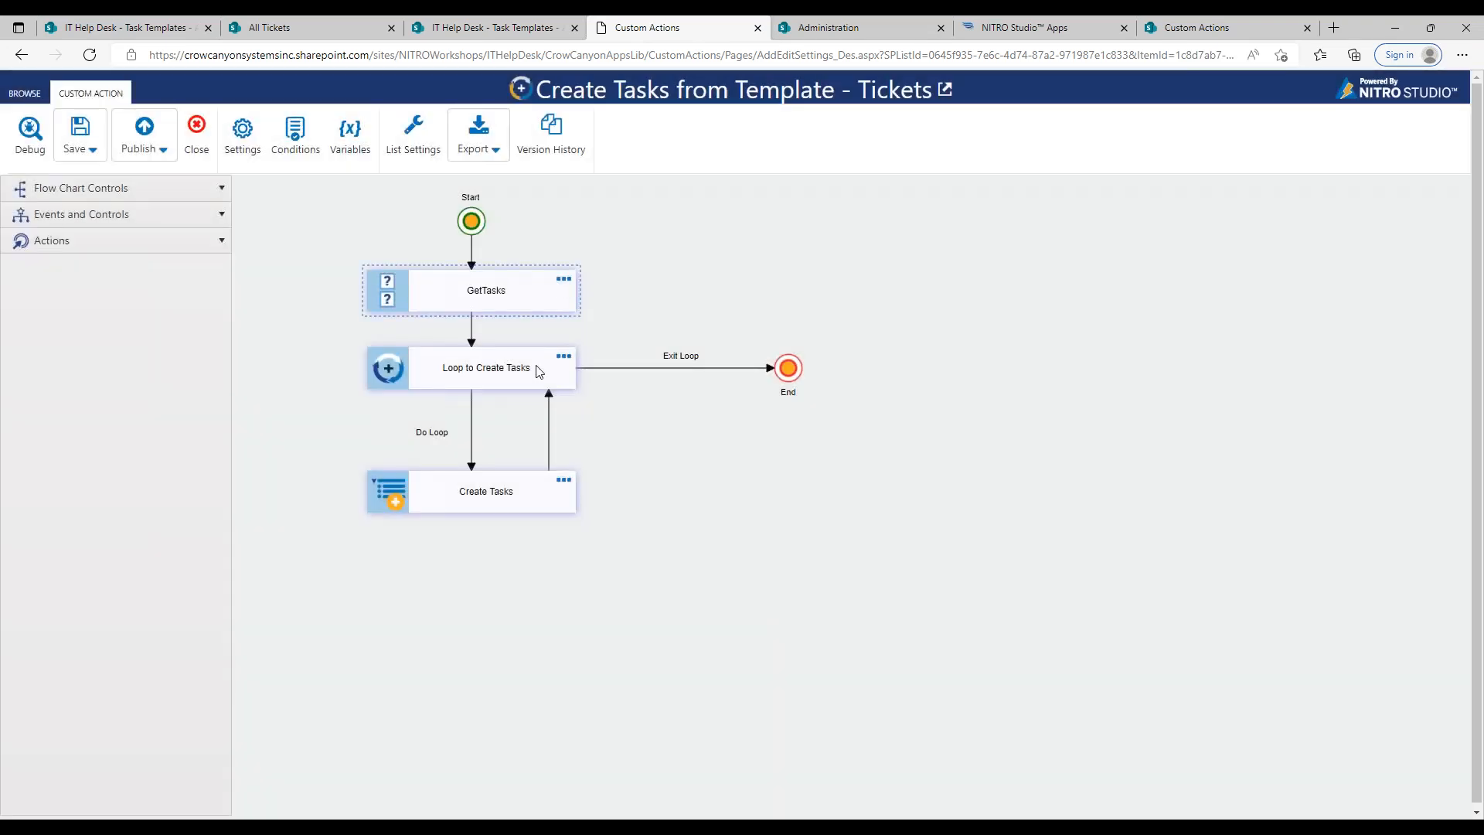
Step: Review the execution status options of the Loop to Create Tasks control and the Create Tasks action
left_click(562, 359)
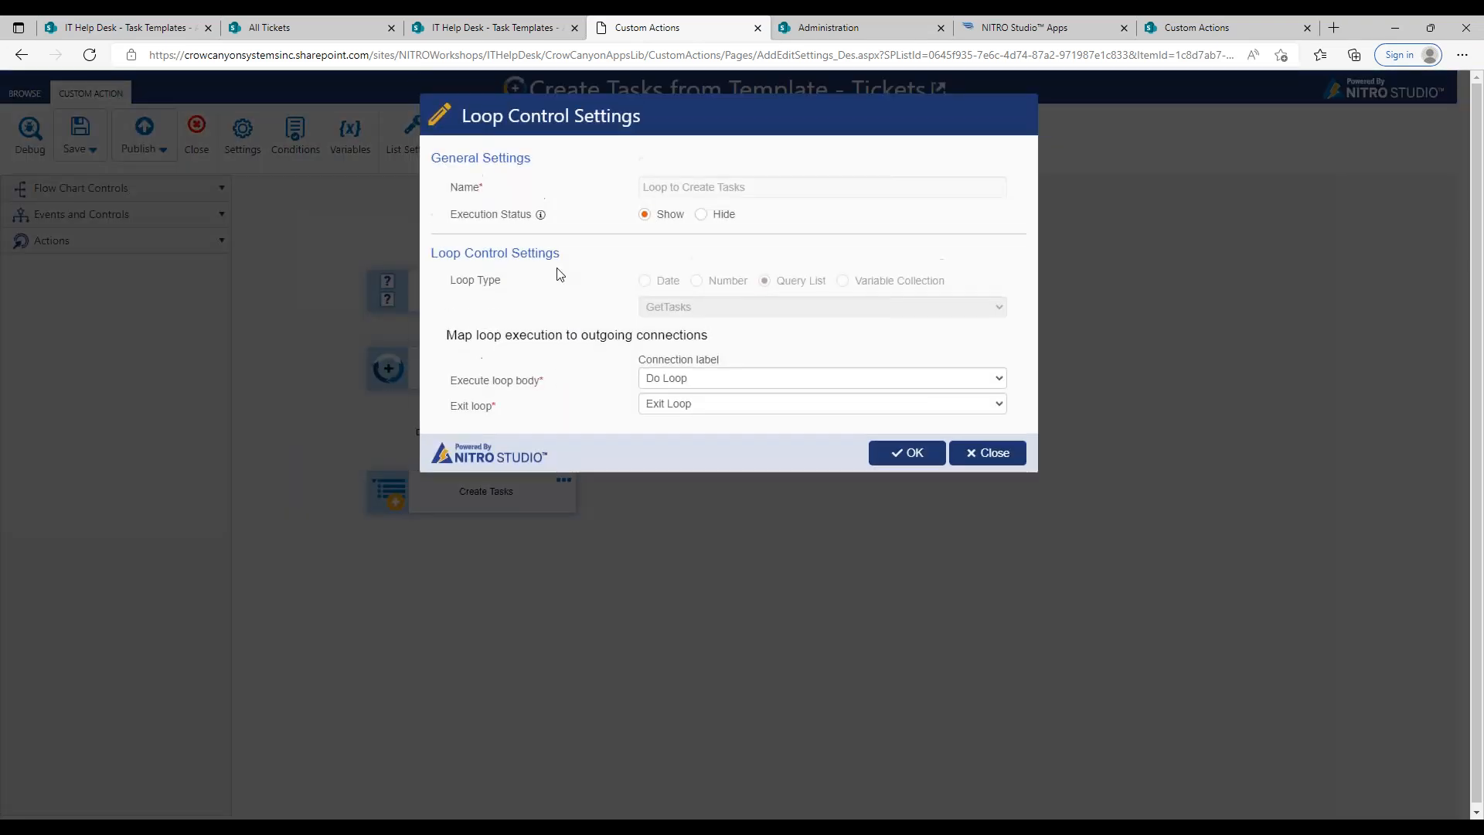
left_click(1009, 470)
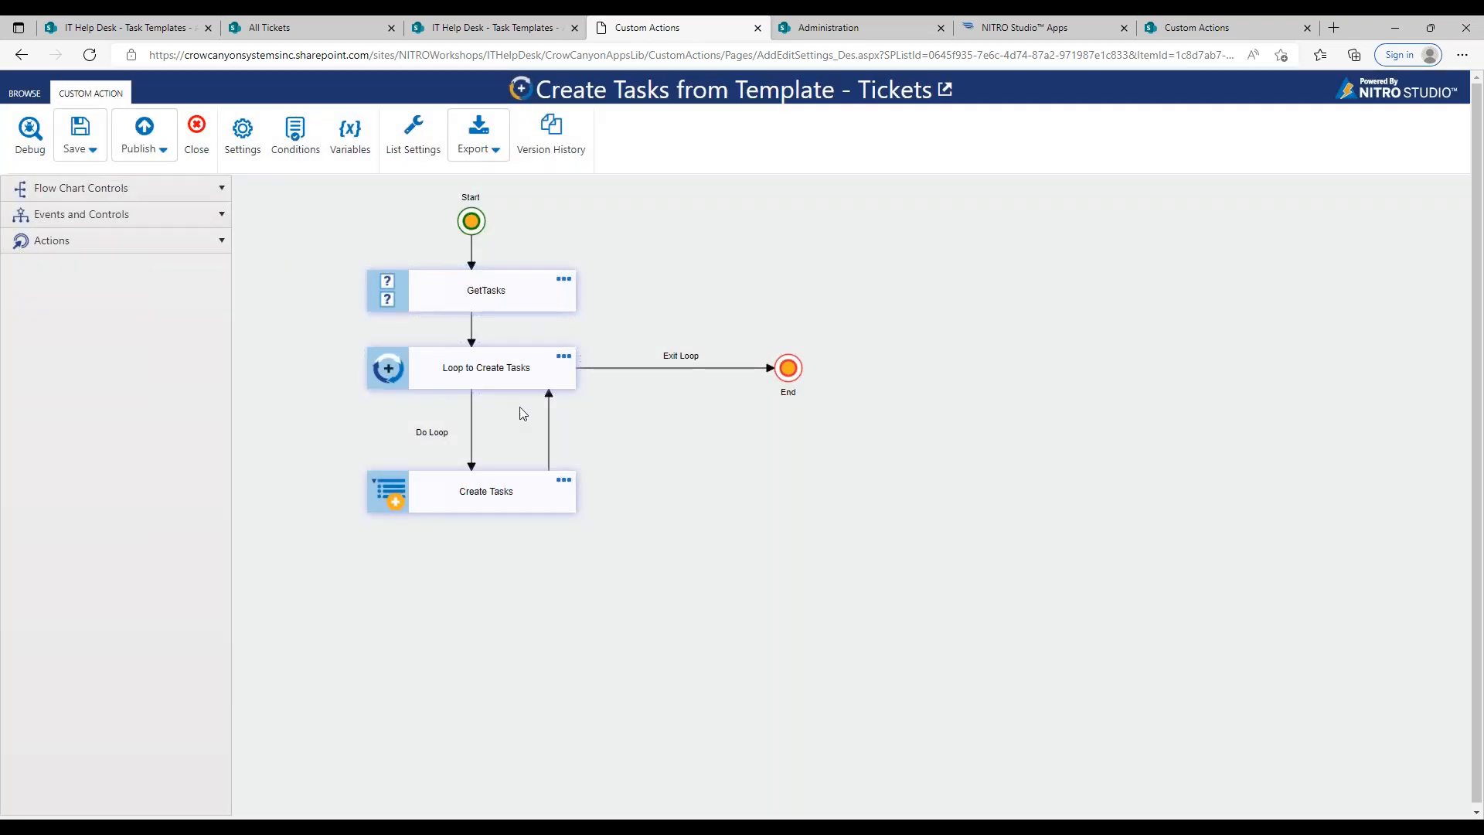
left_click(564, 482)
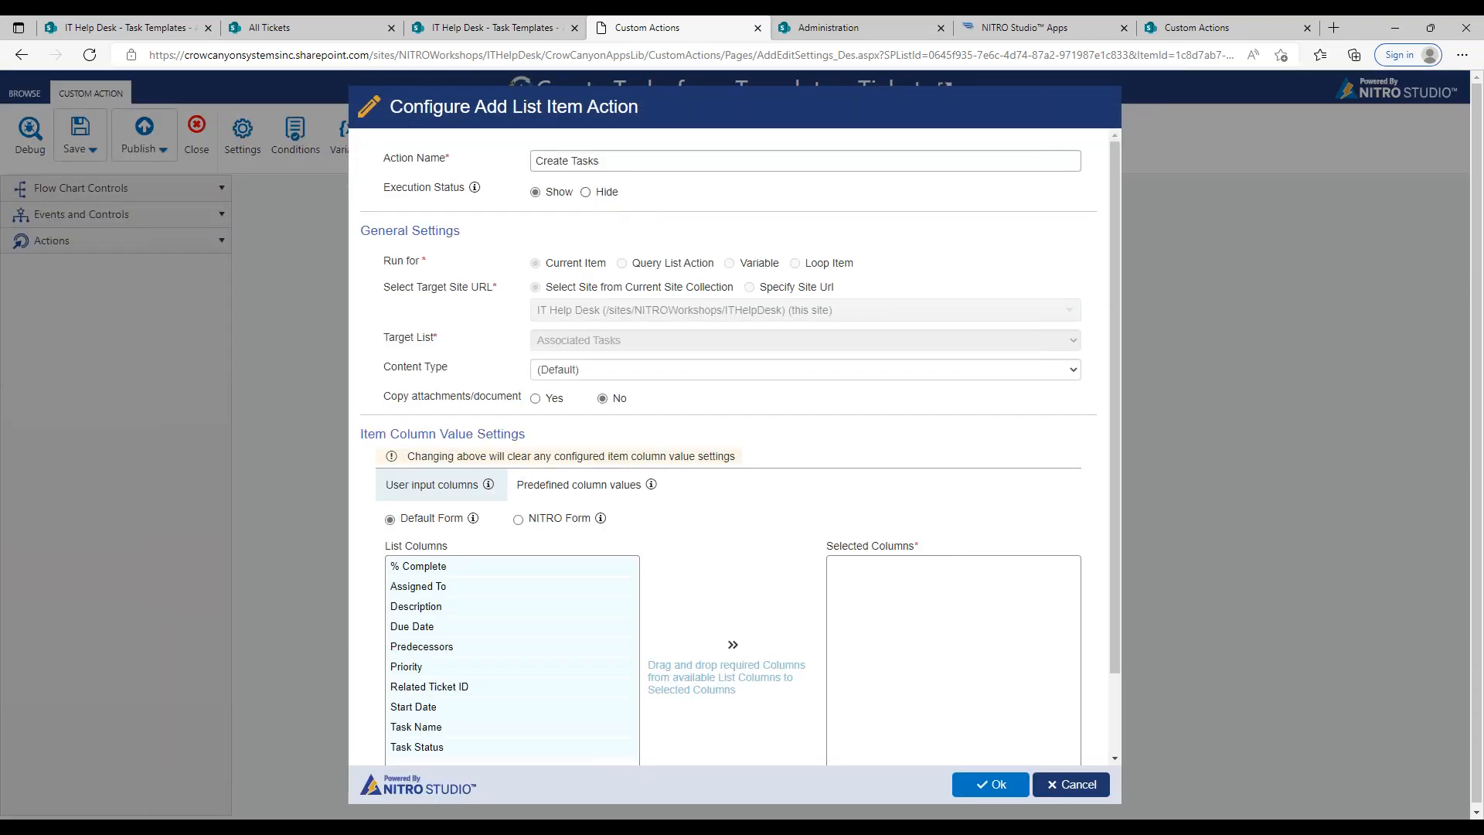
left_click(975, 782)
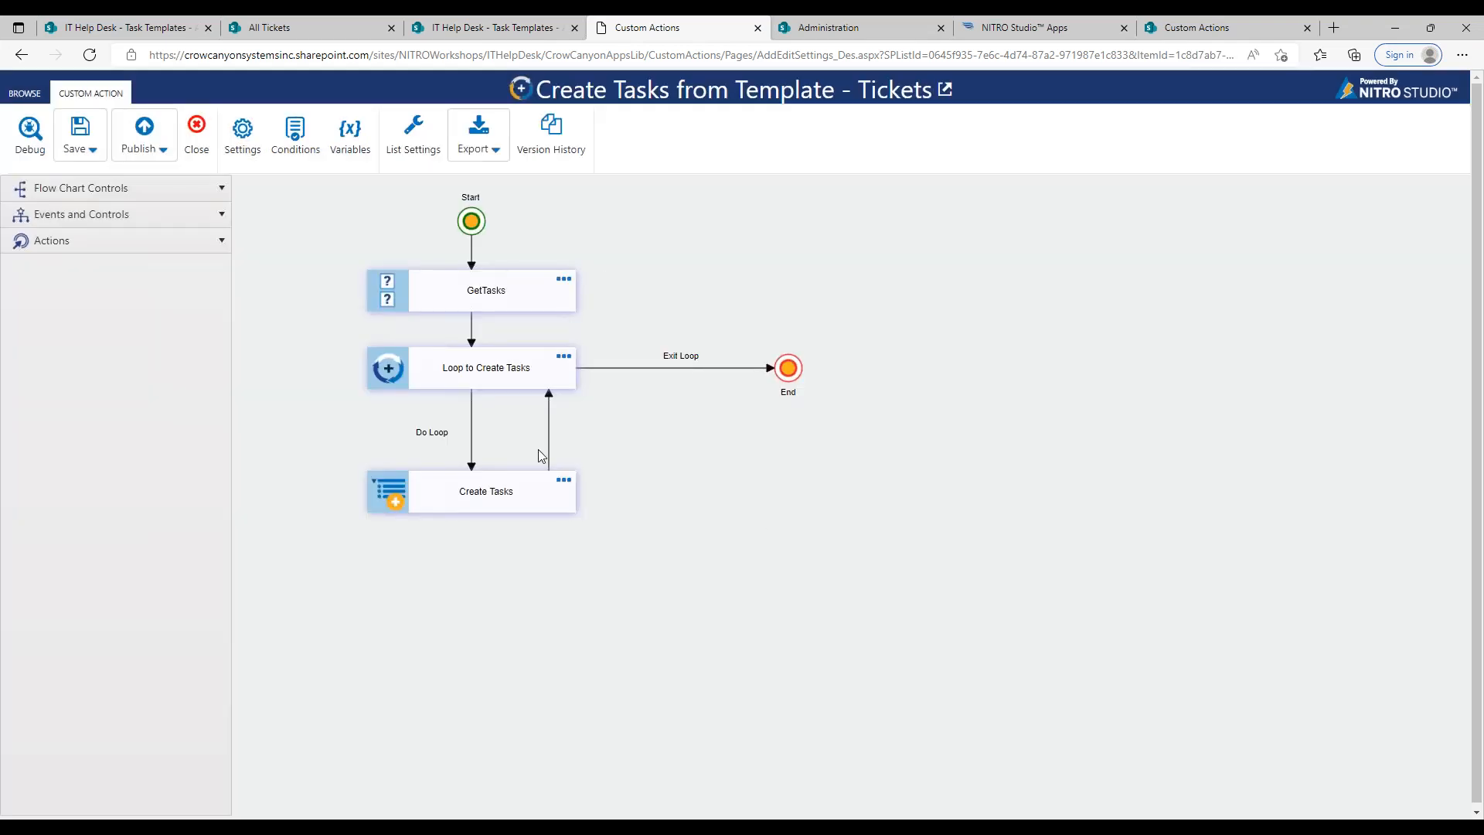
Step: Set the GetTasks action's execution status to Hide and publish the custom action
left_click(564, 279)
left_click(585, 195)
left_click(988, 784)
left_click(143, 132)
left_click(808, 495)
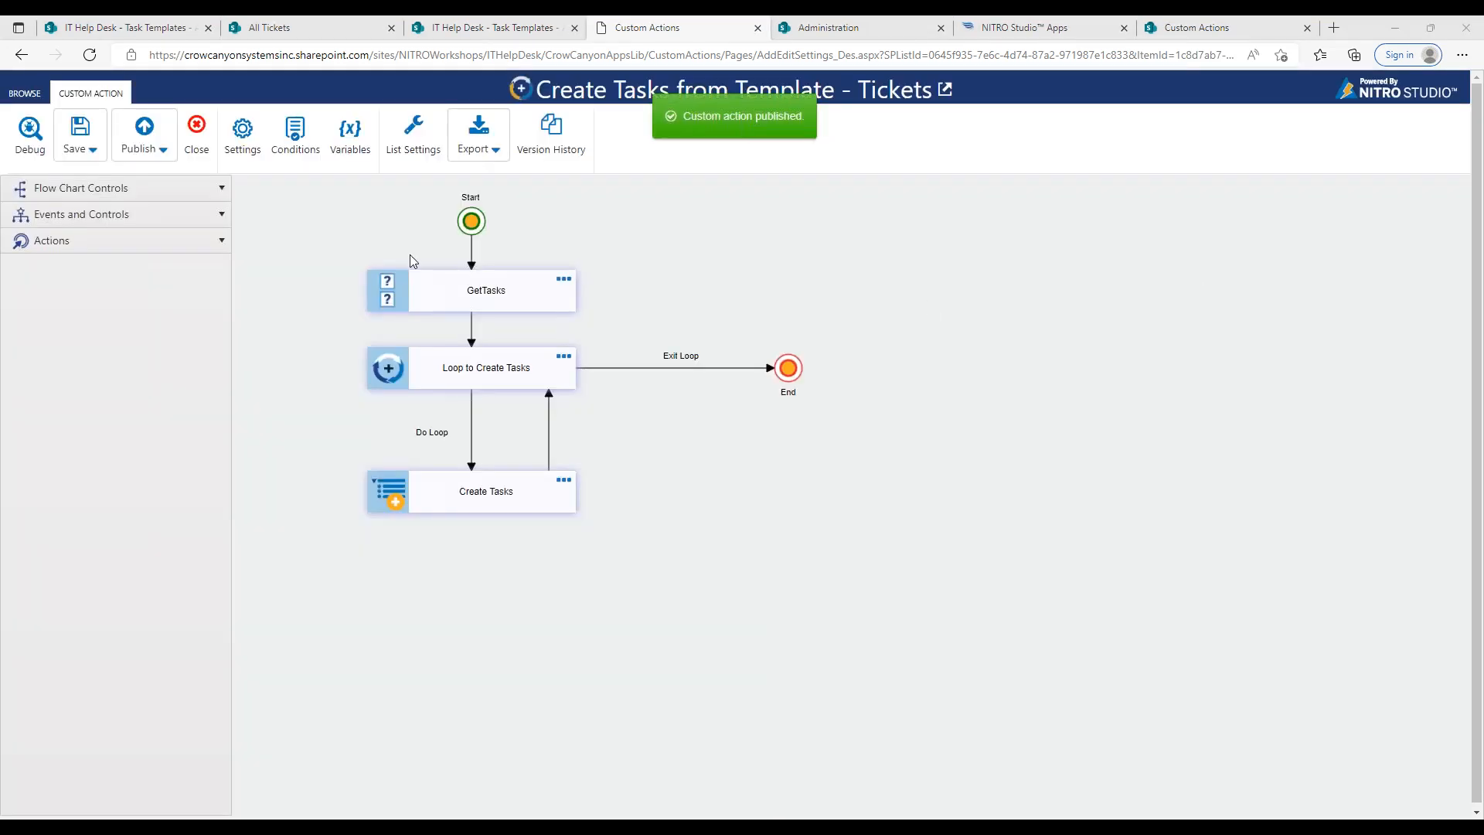
Step: Close the cellphone ticket and start a new ticket titled Test
left_click(469, 29)
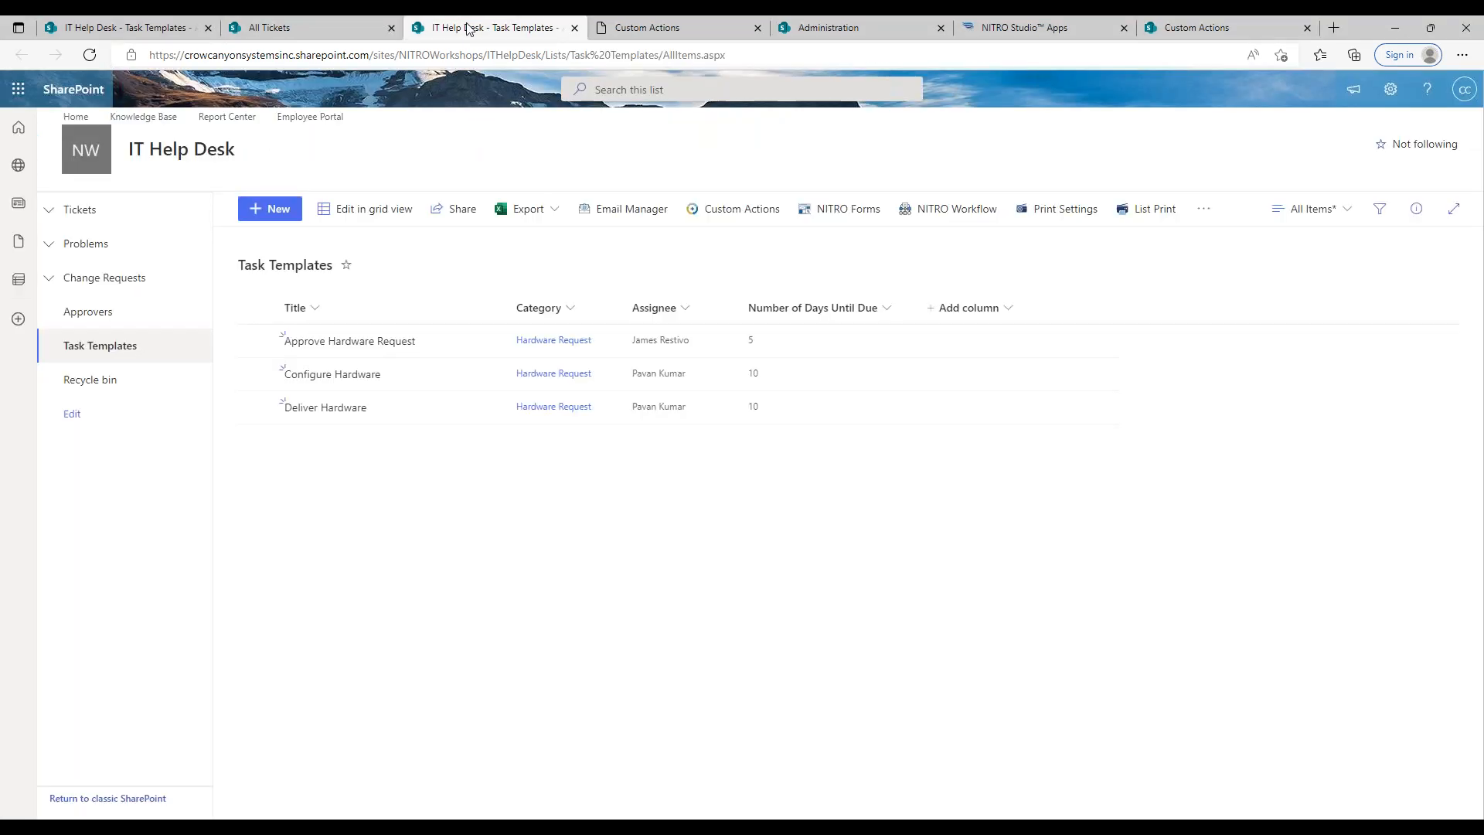
left_click(341, 30)
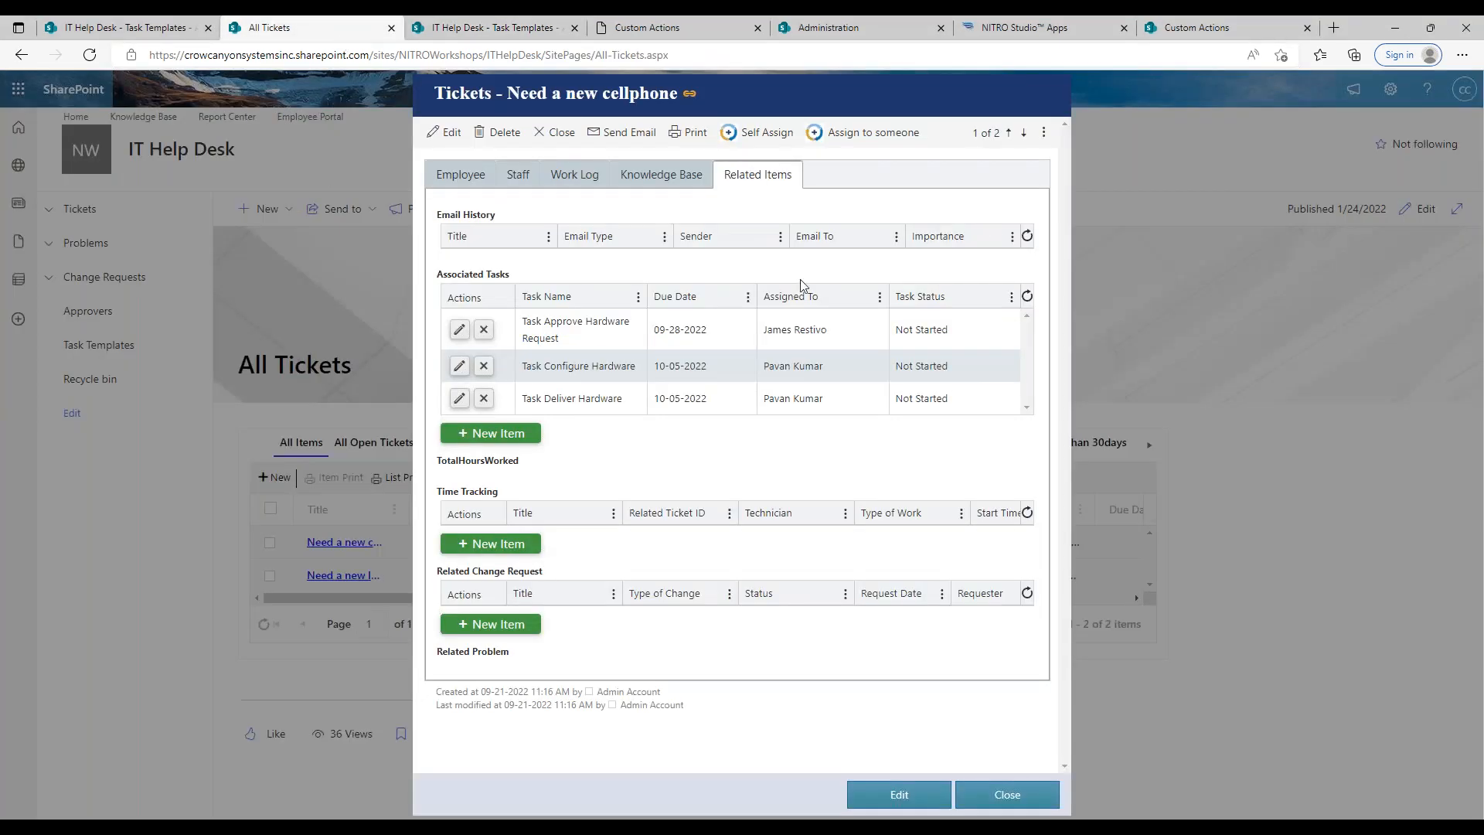
left_click(992, 795)
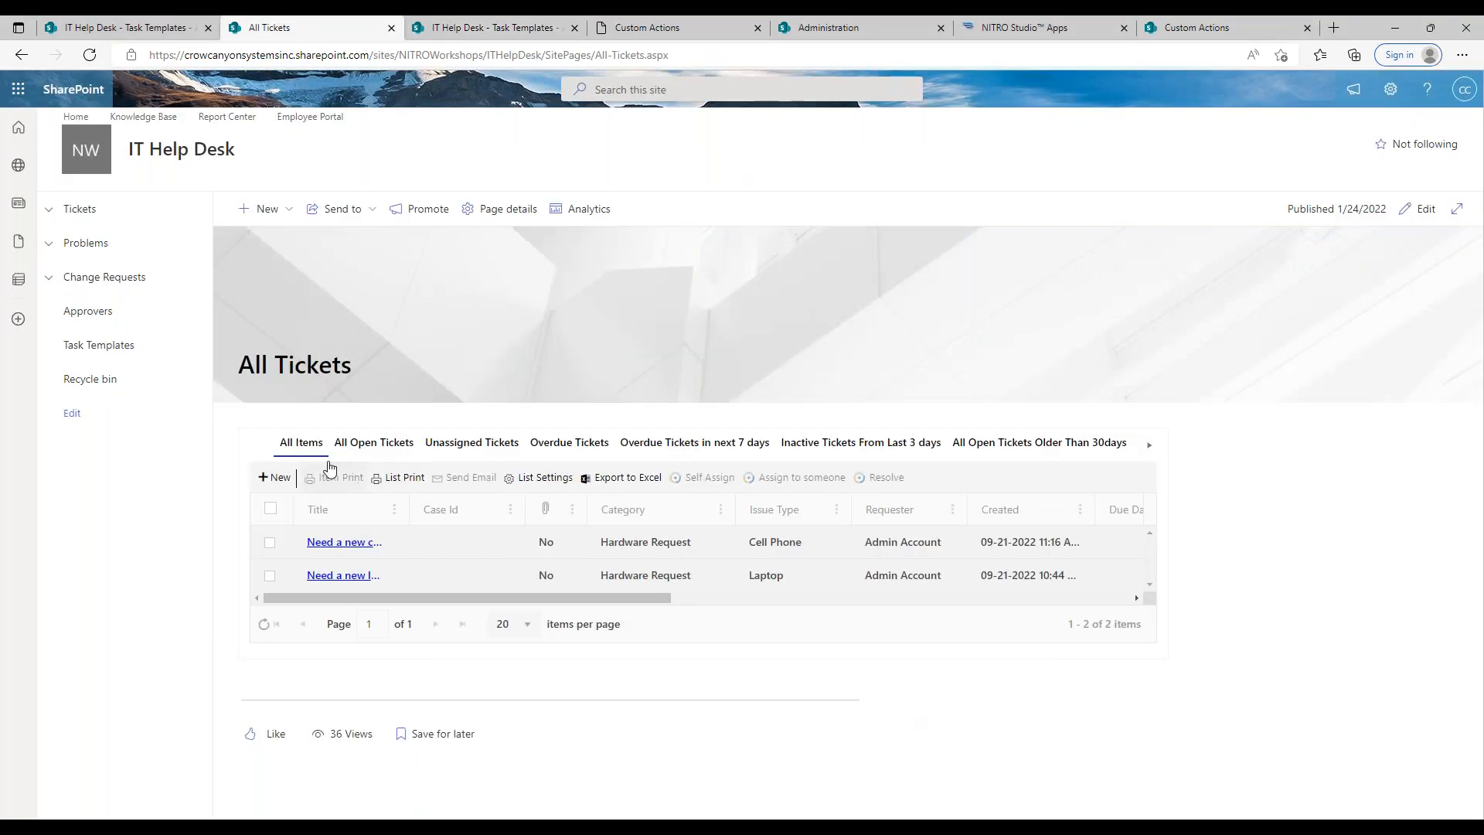
left_click(273, 476)
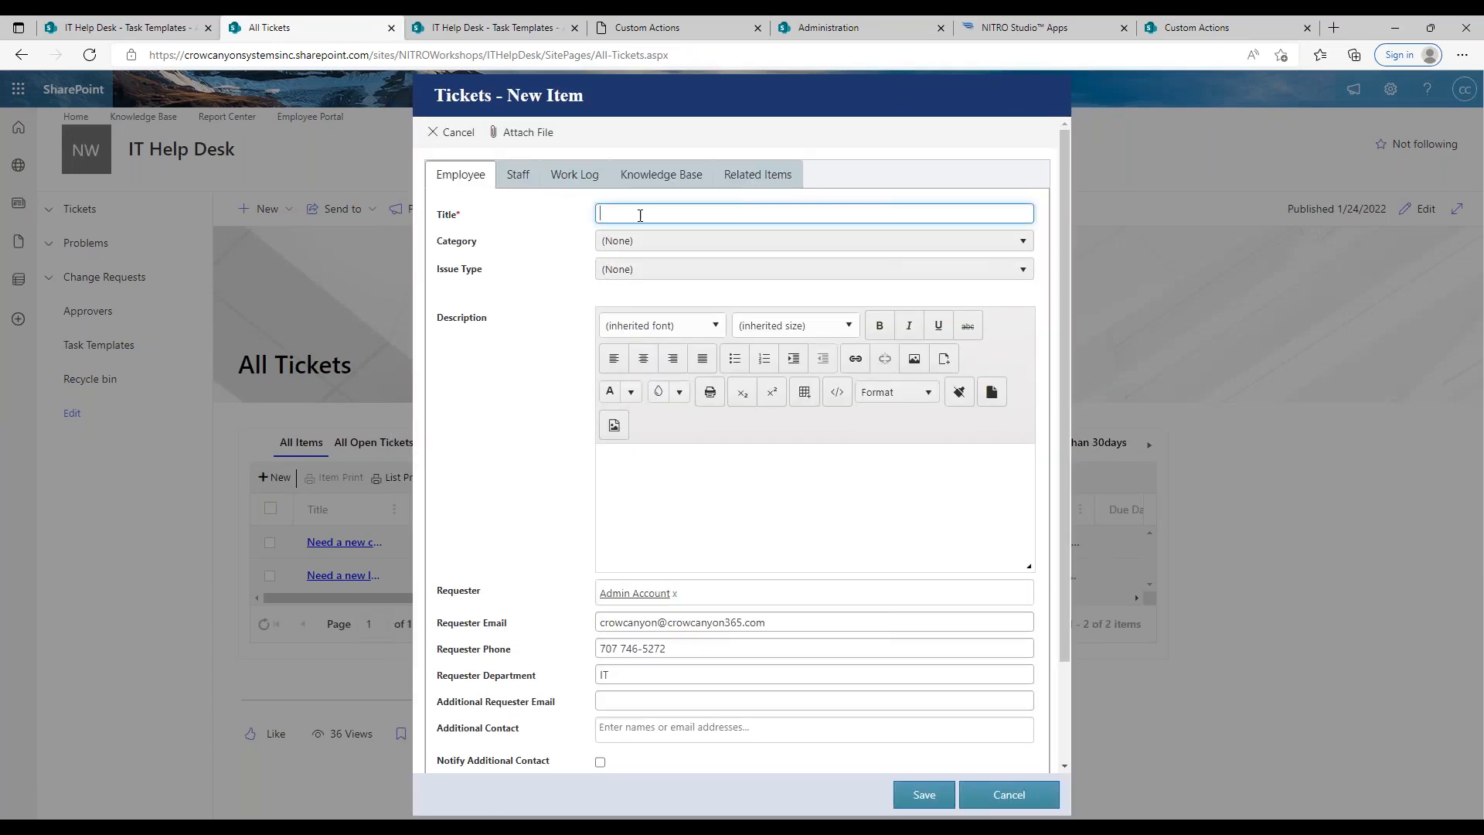
left_click(642, 213)
type("Test")
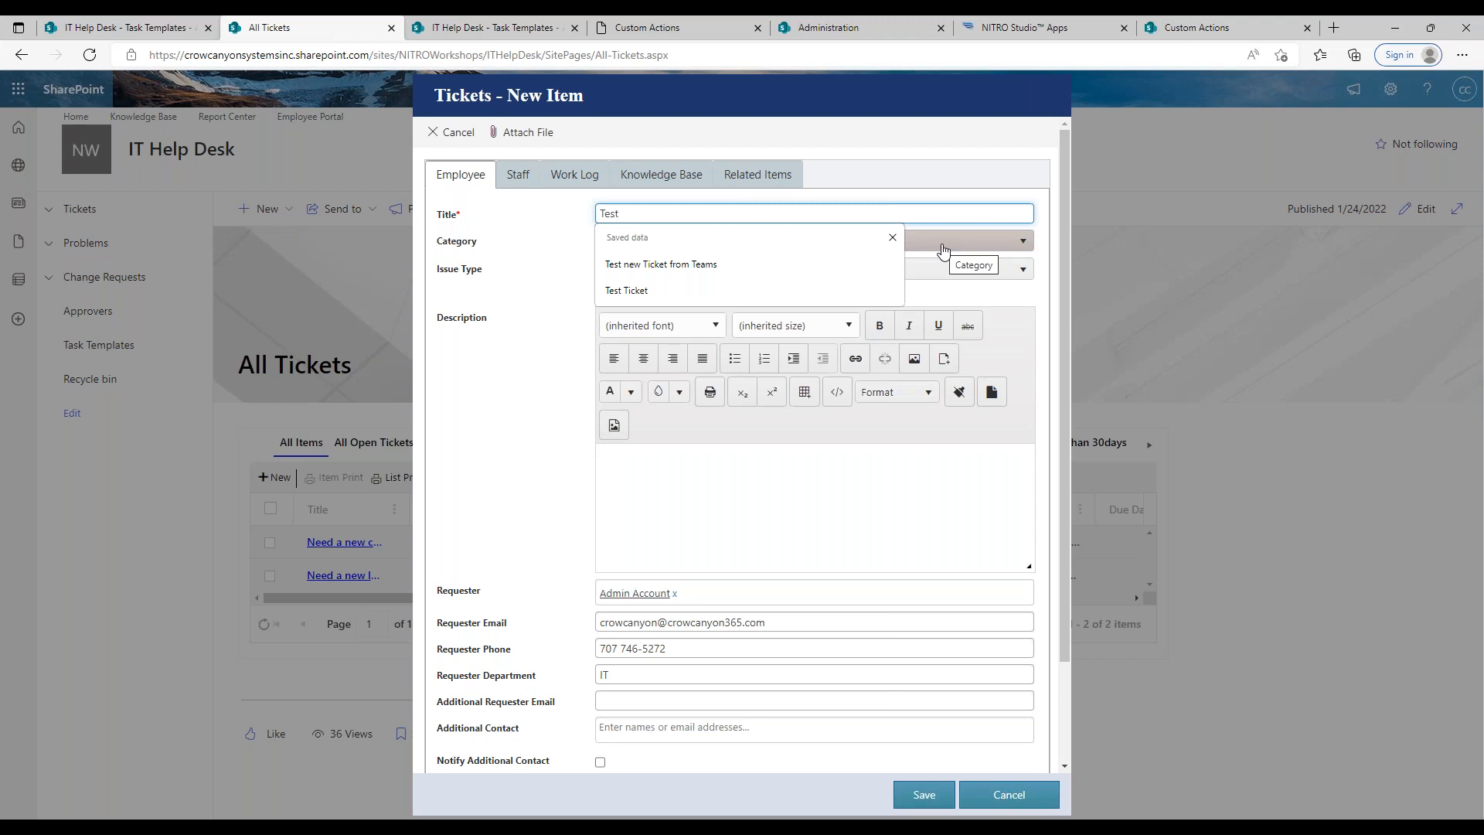
Step: Set the Test ticket's category to Hardware Request and issue type to Cell Phone, and save it
left_click(942, 248)
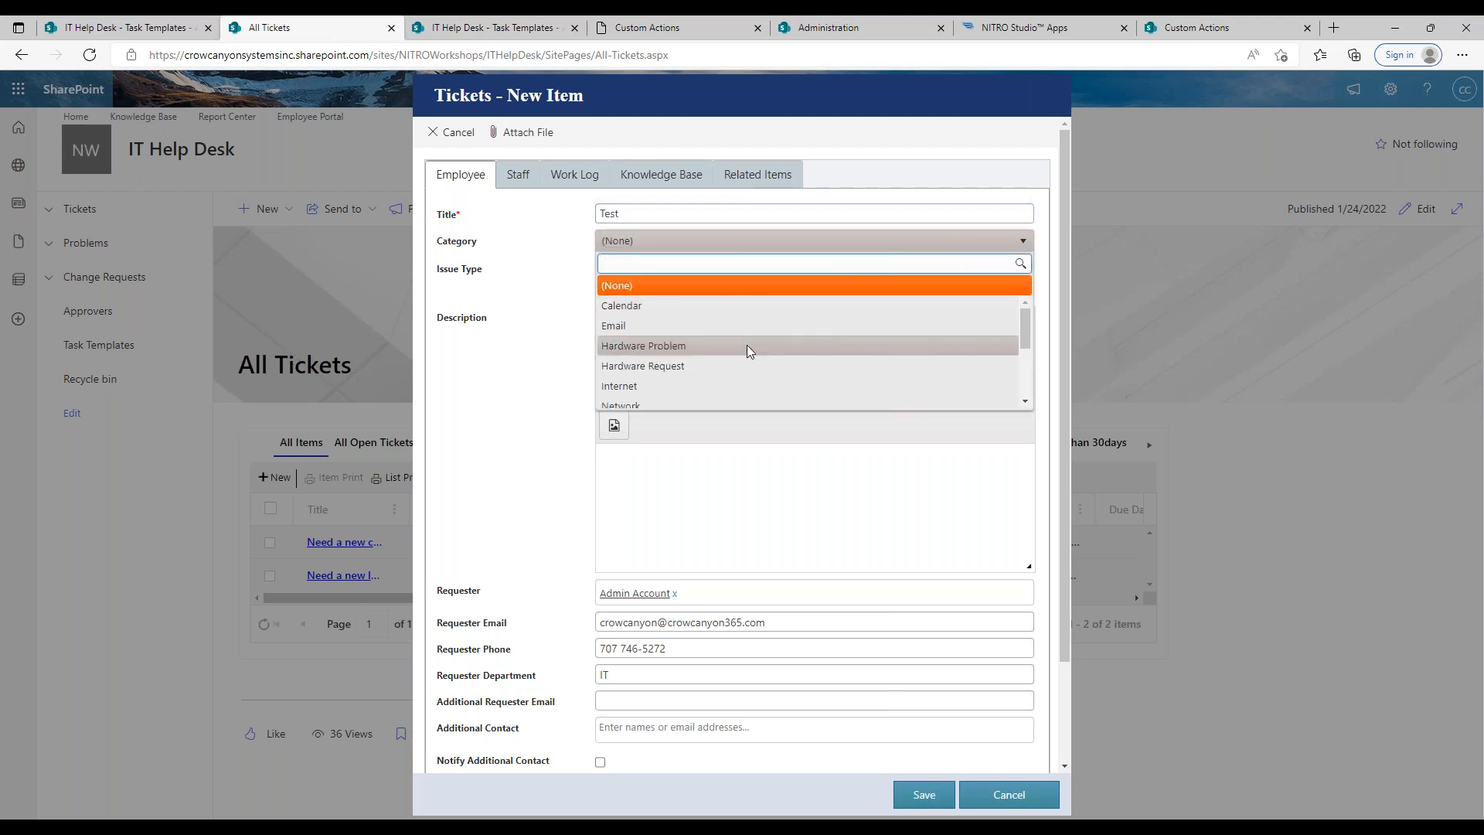
left_click(736, 366)
left_click(716, 271)
left_click(673, 360)
left_click(924, 795)
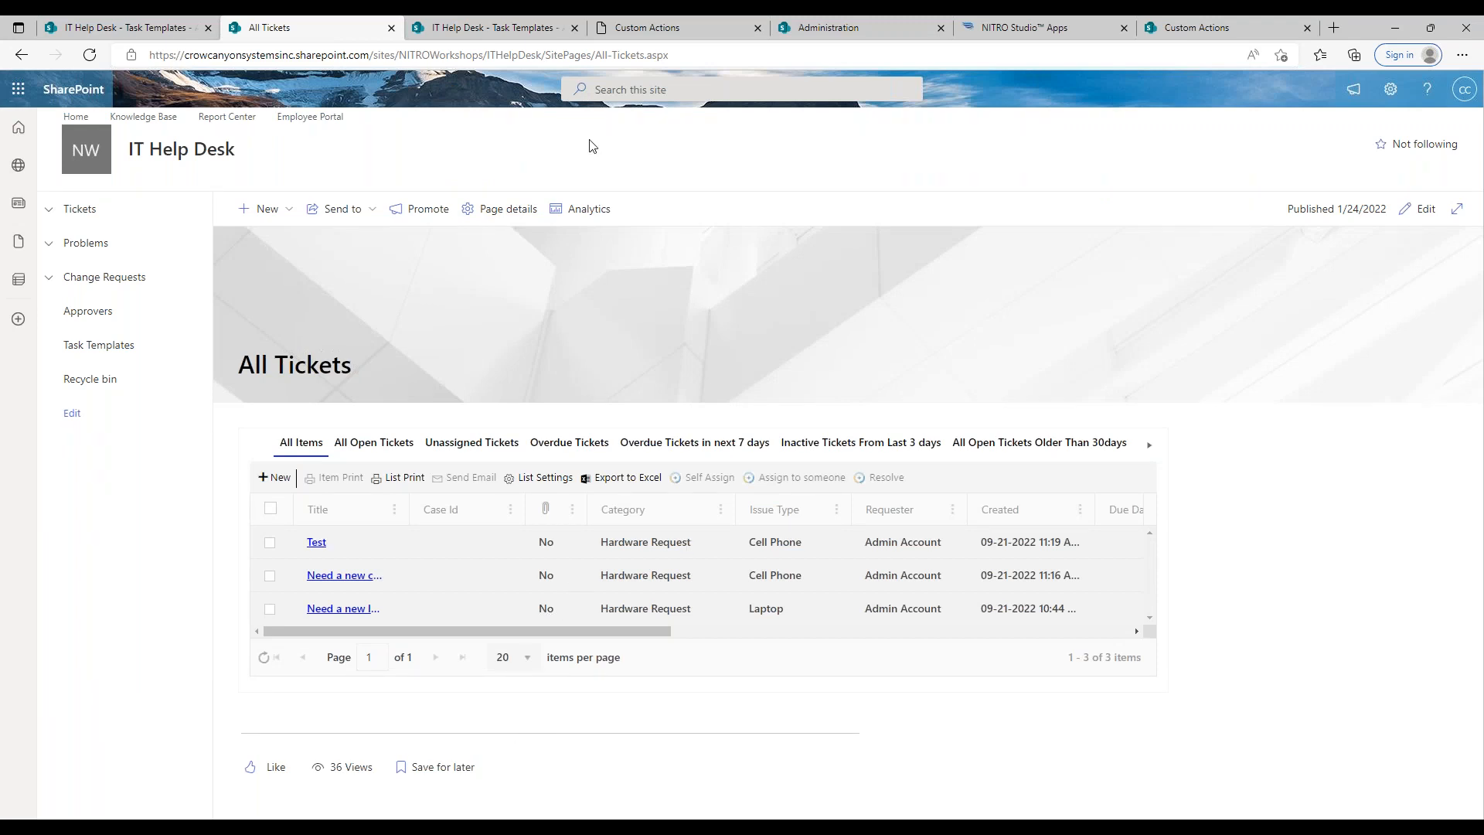
Step: Start a predefined column value mapping for the Description column in the Create Tasks action
left_click(640, 29)
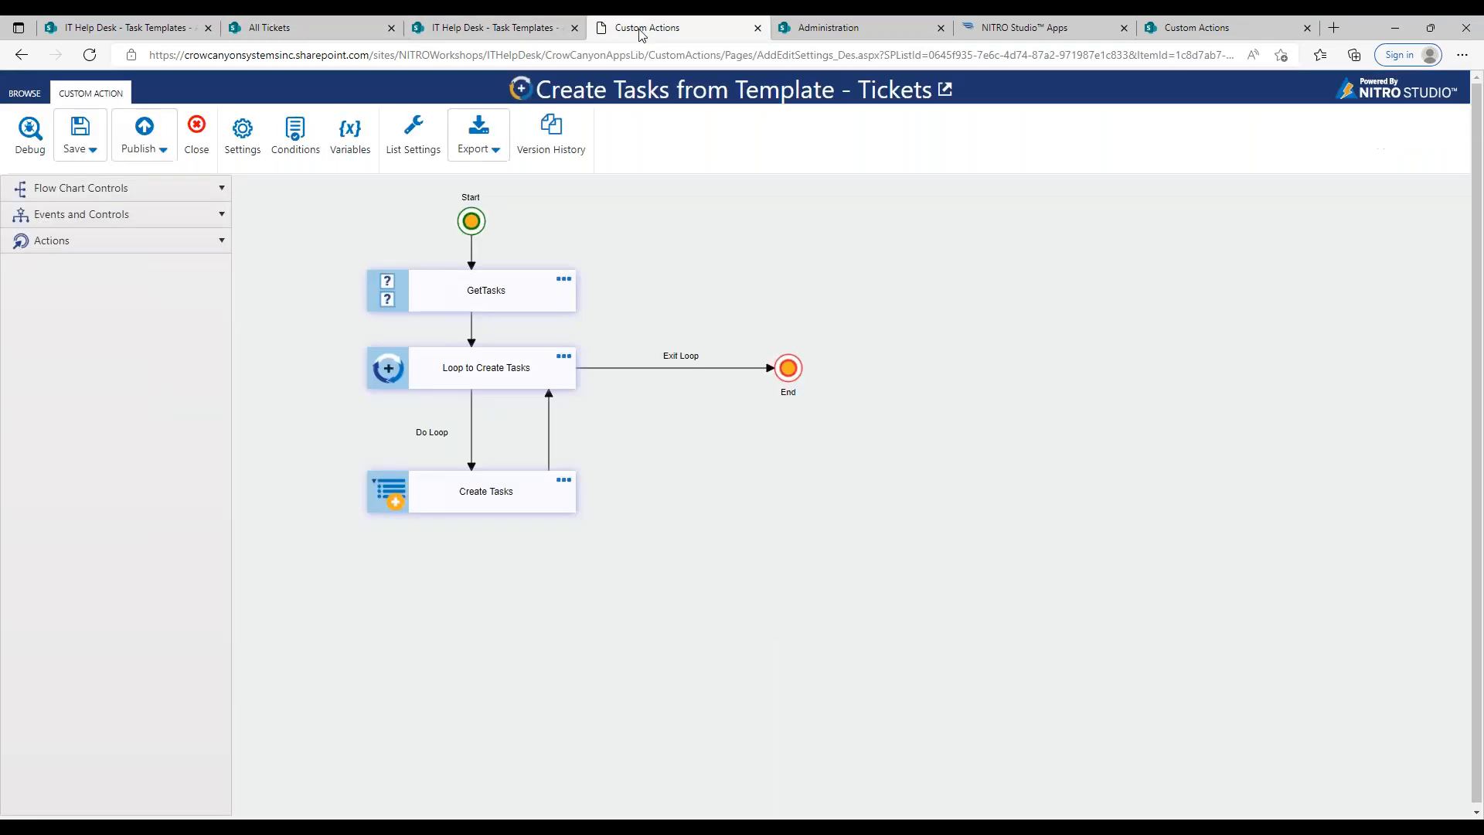
double_click(568, 483)
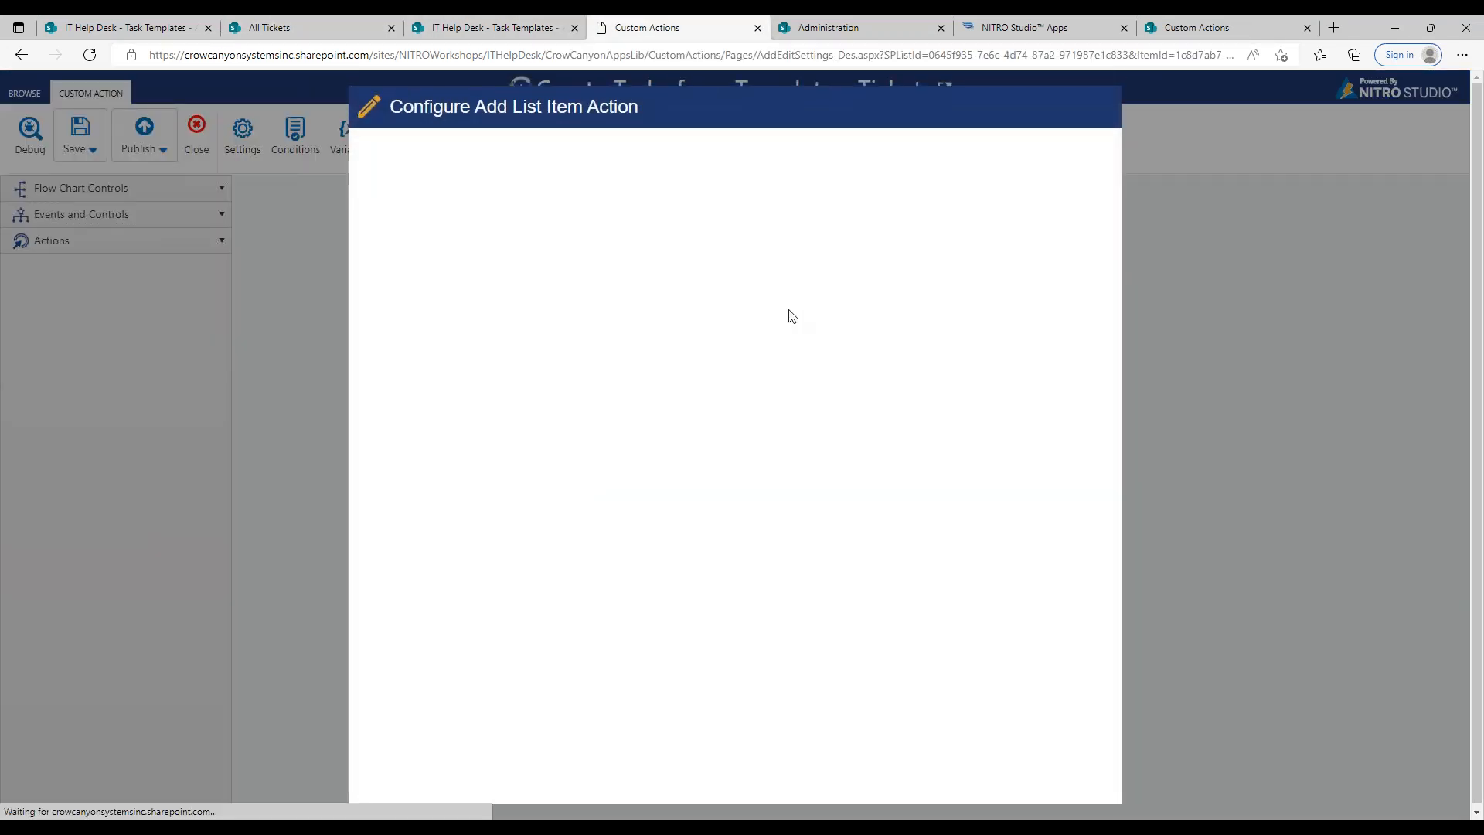
left_click(611, 484)
left_click(1013, 533)
left_click(881, 215)
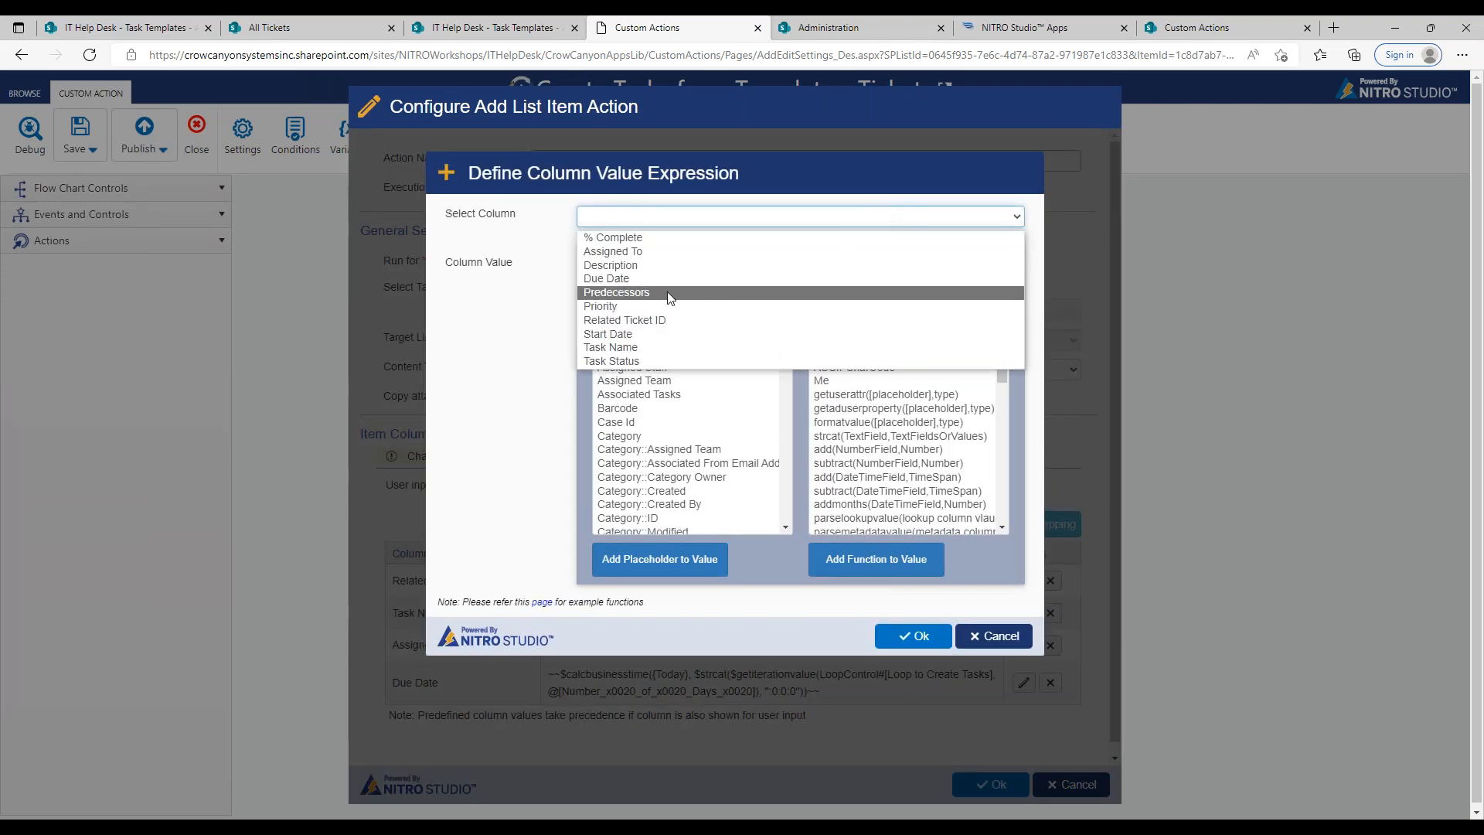
left_click(671, 264)
Step: Try writing the Description value with the strcat function and the text "Task", and clear the expression
mouse_move(1008, 354)
left_mouse_down()
mouse_move(1010, 521)
mouse_move(998, 364)
left_mouse_up()
double_click(901, 377)
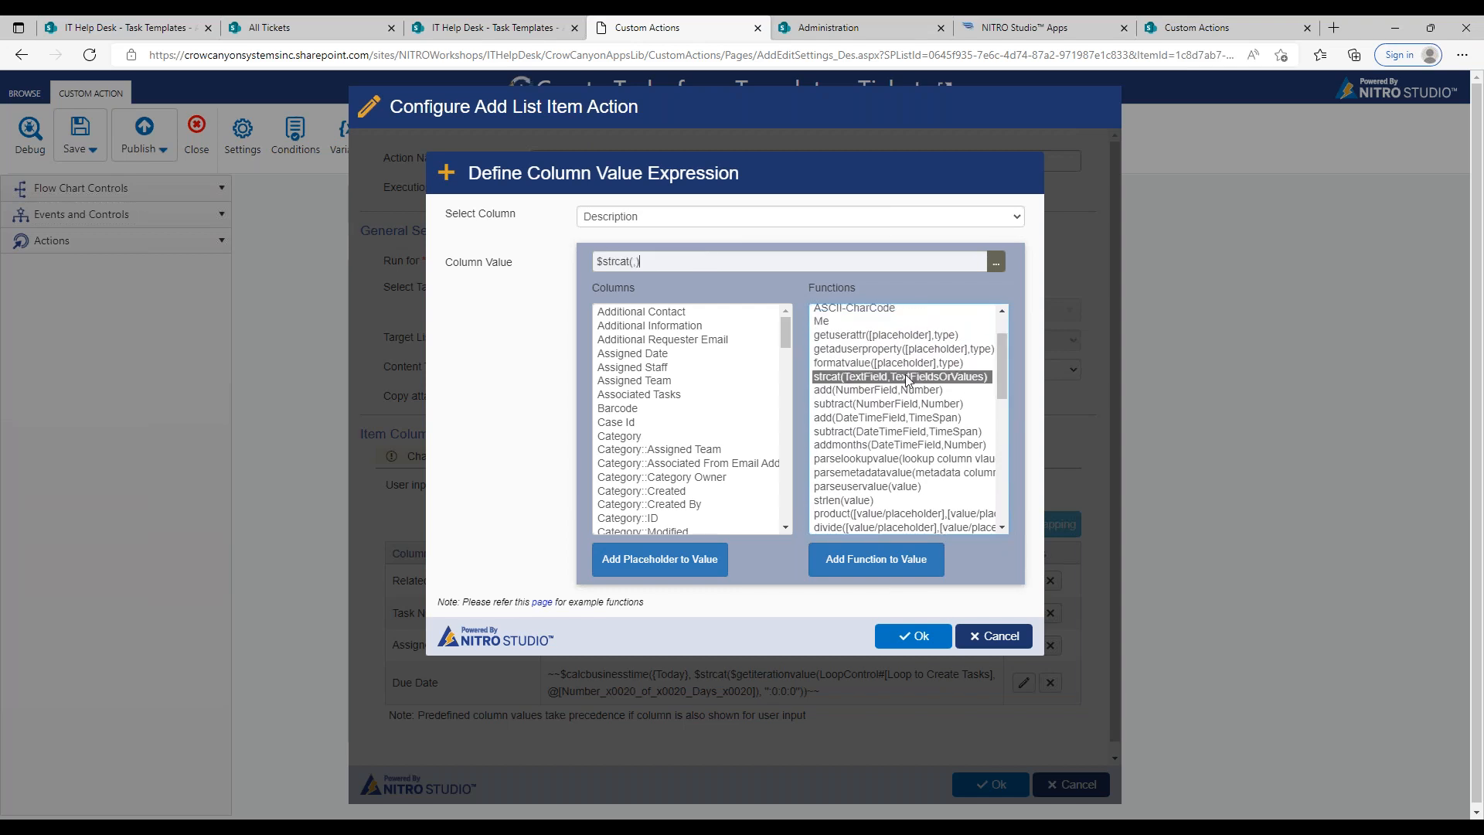
left_click(637, 261)
type(",")
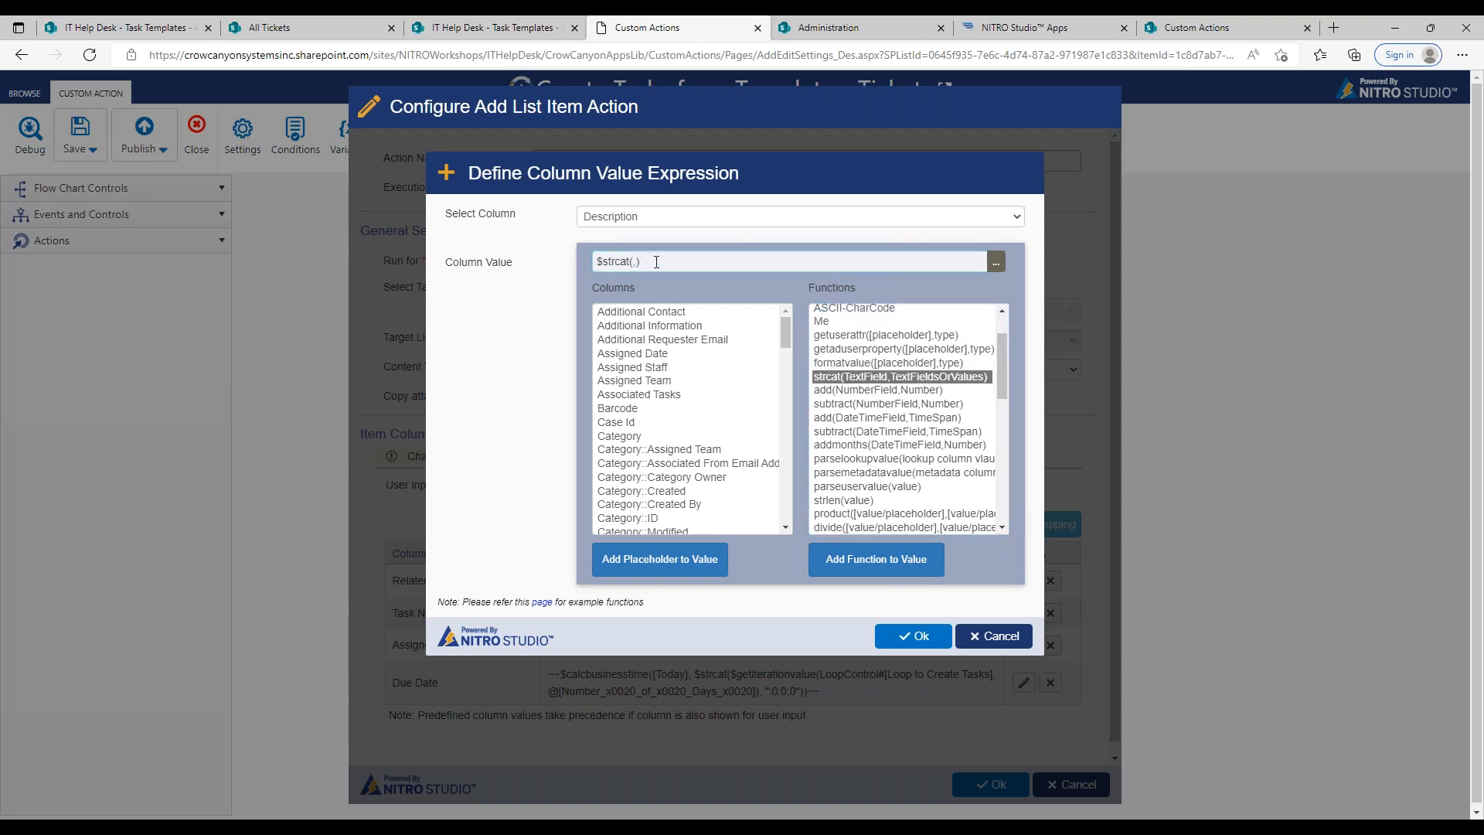
type("Task: -")
left_click_drag(684, 262, 594, 265)
left_click(658, 263)
key("ctrl+a")
key("BackSpace")
Step: Try a String Concatenation function in the Expression Builder with the fixed value "Task -" as its first part
left_click(997, 262)
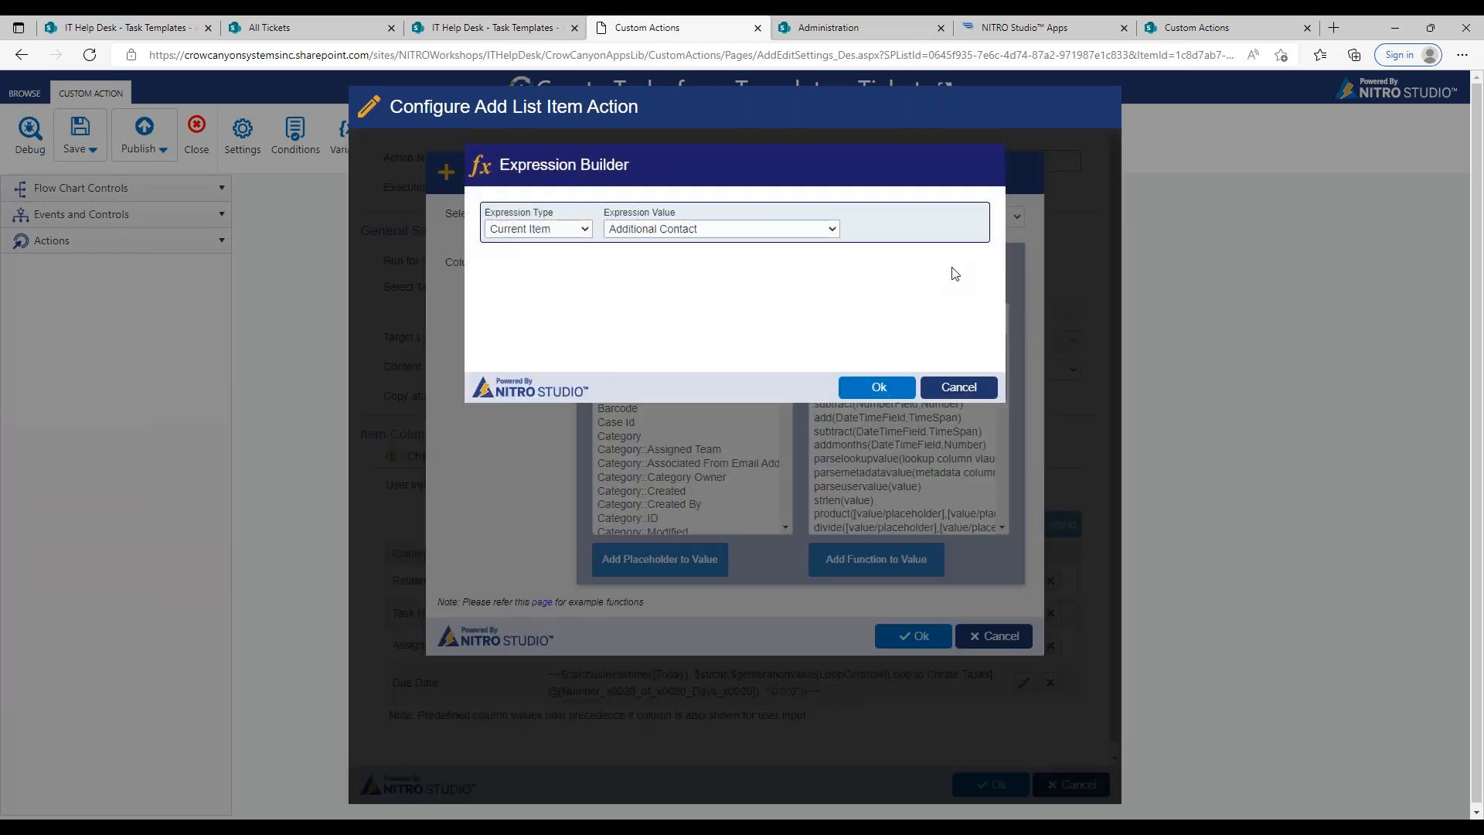
left_click(583, 231)
left_click(542, 290)
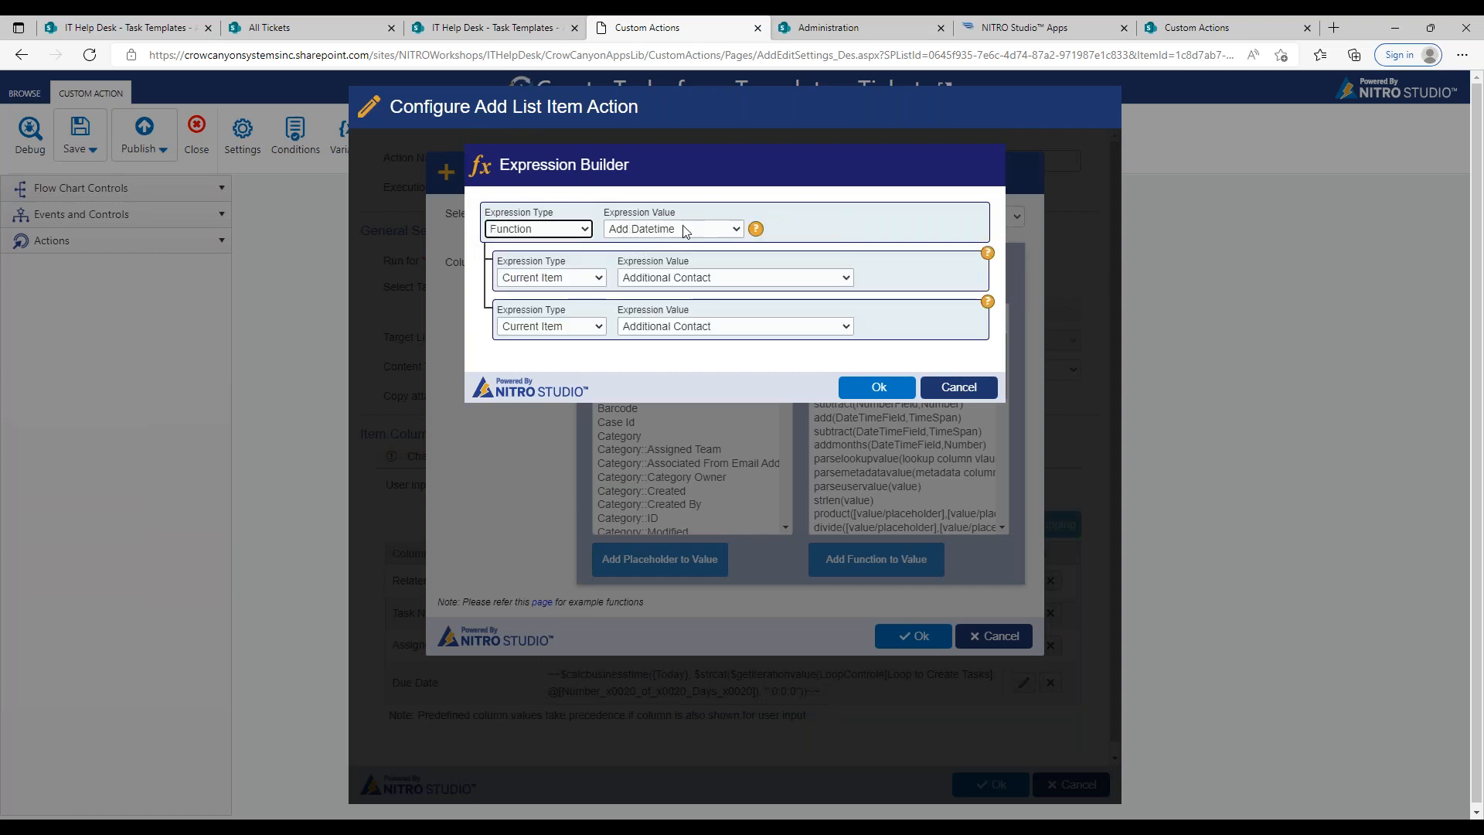
left_click(730, 229)
left_click_drag(734, 326, 739, 449)
left_click(672, 441)
left_click(569, 278)
left_click(567, 408)
left_click(672, 276)
type("Task -")
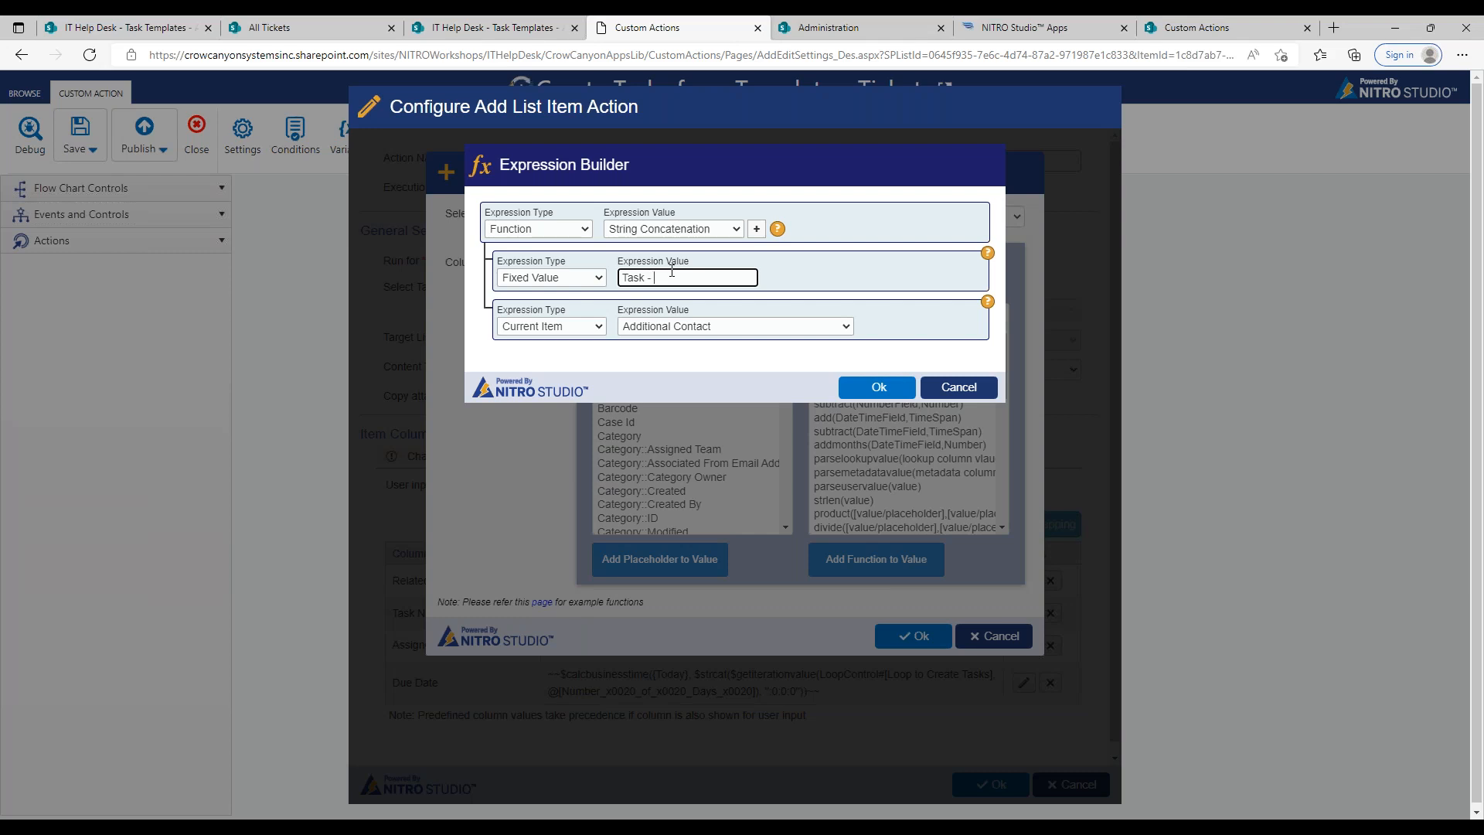
Step: Shorten the first part to "Task", make the second part the fixed value "-", and add a third part
left_click(597, 326)
left_click(671, 280)
left_click(591, 326)
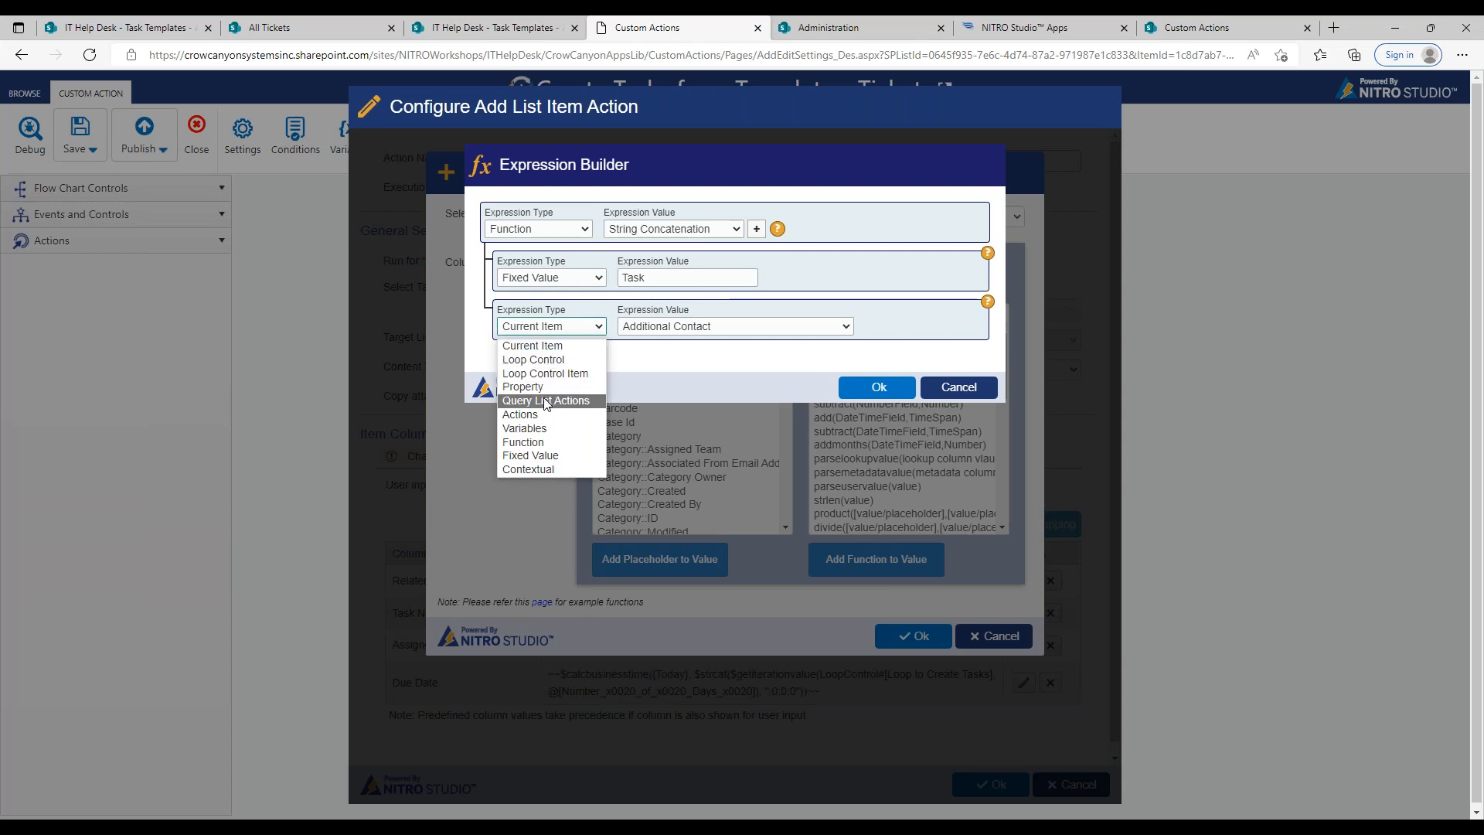
left_click(546, 457)
left_click(648, 327)
type("-")
left_click(757, 228)
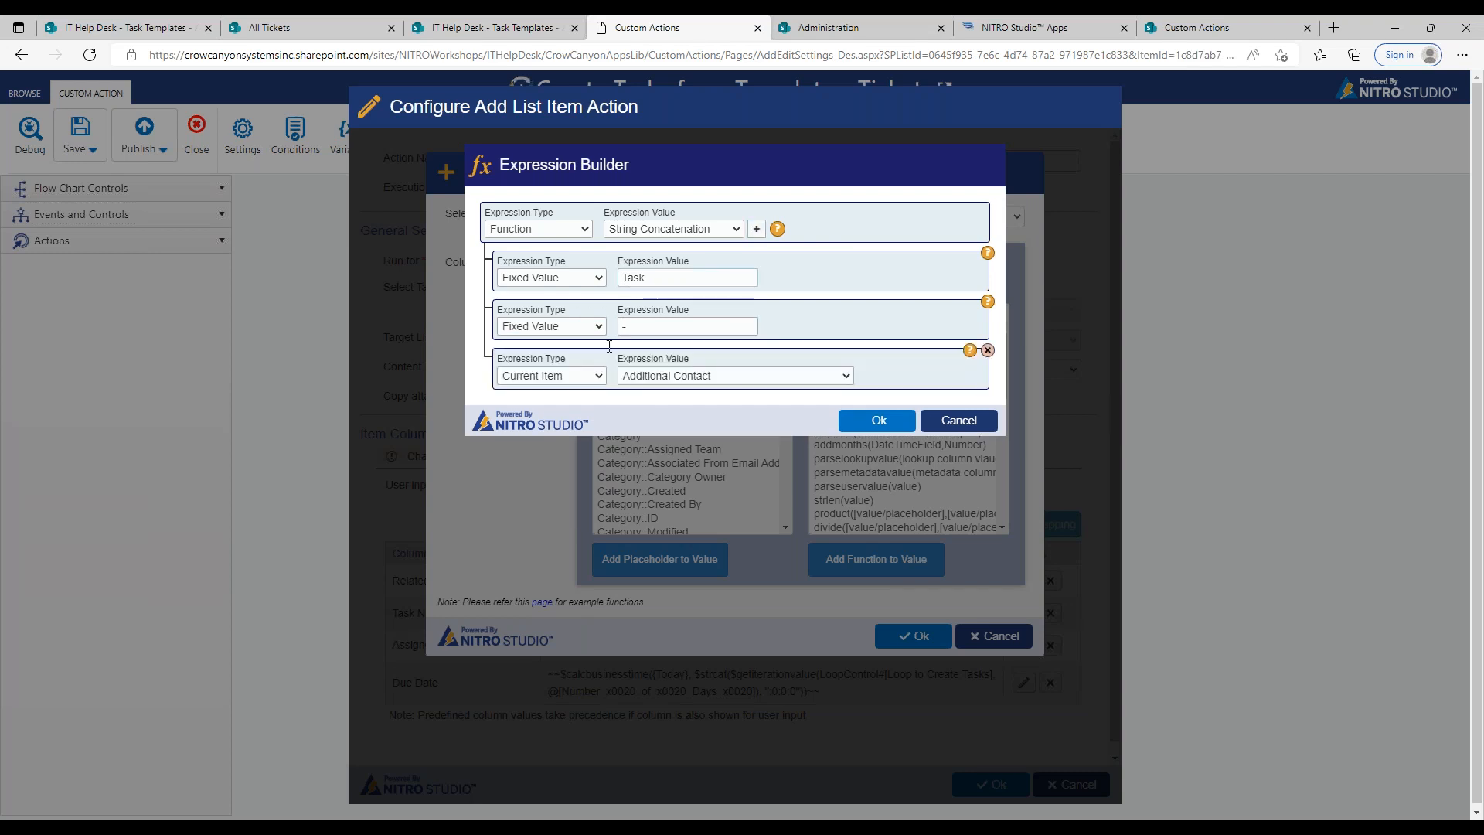
Step: Set the third part's expression type to Property, look at its list and column selection, and cancel that selection
left_click(584, 375)
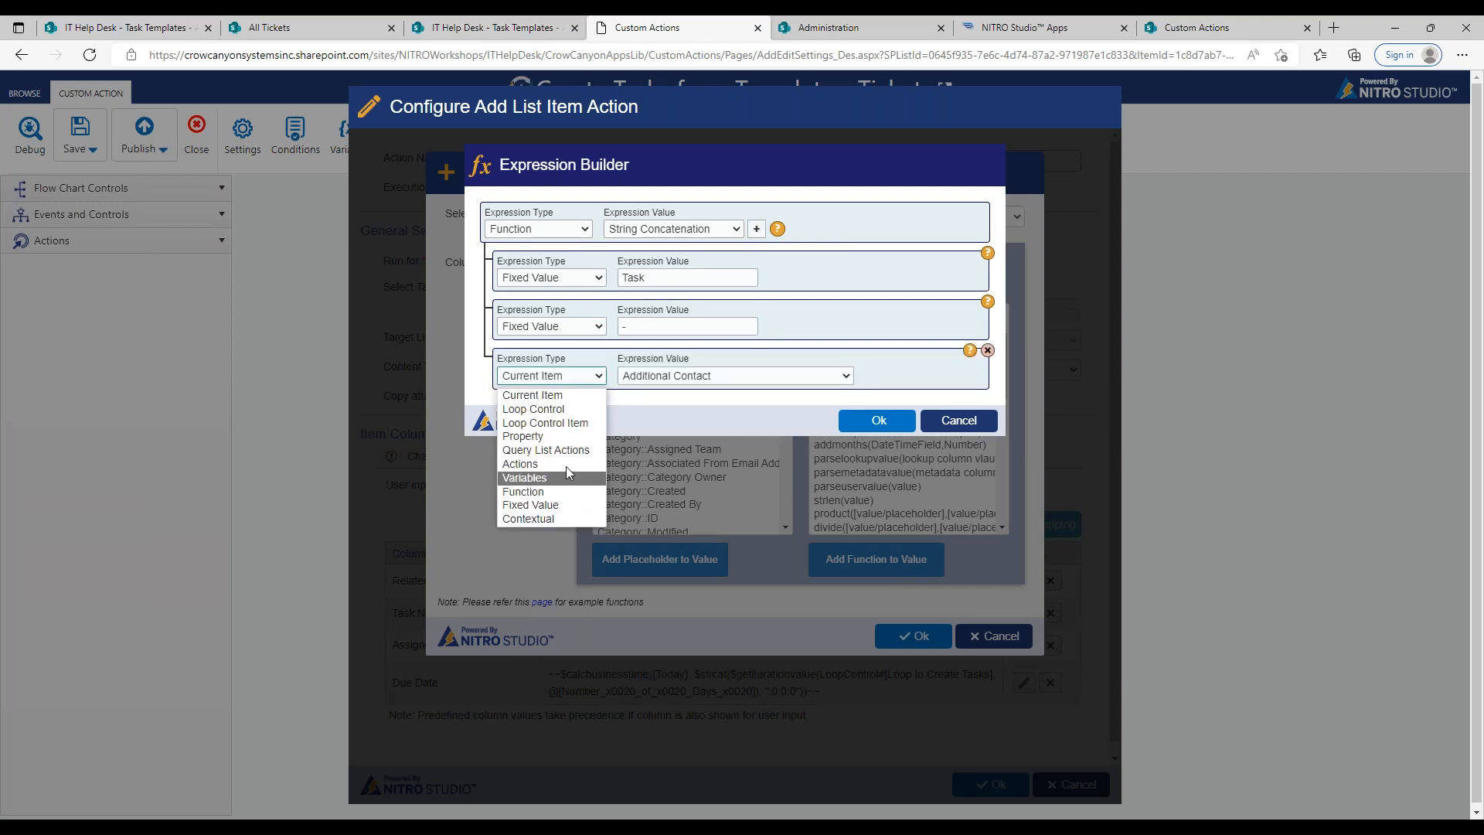
left_click(534, 436)
left_click(770, 377)
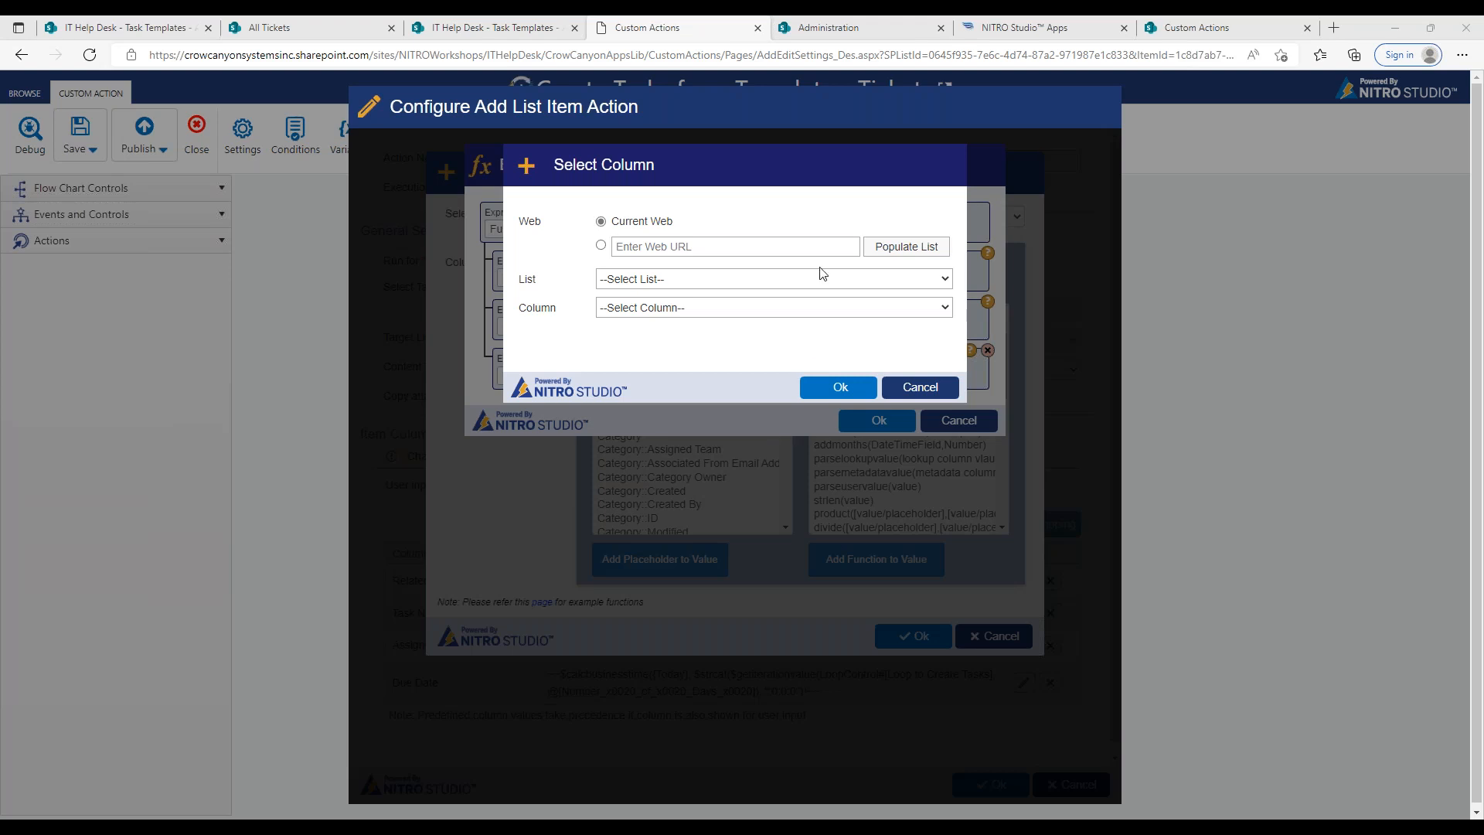
left_click(842, 283)
left_click(842, 283)
left_click(919, 386)
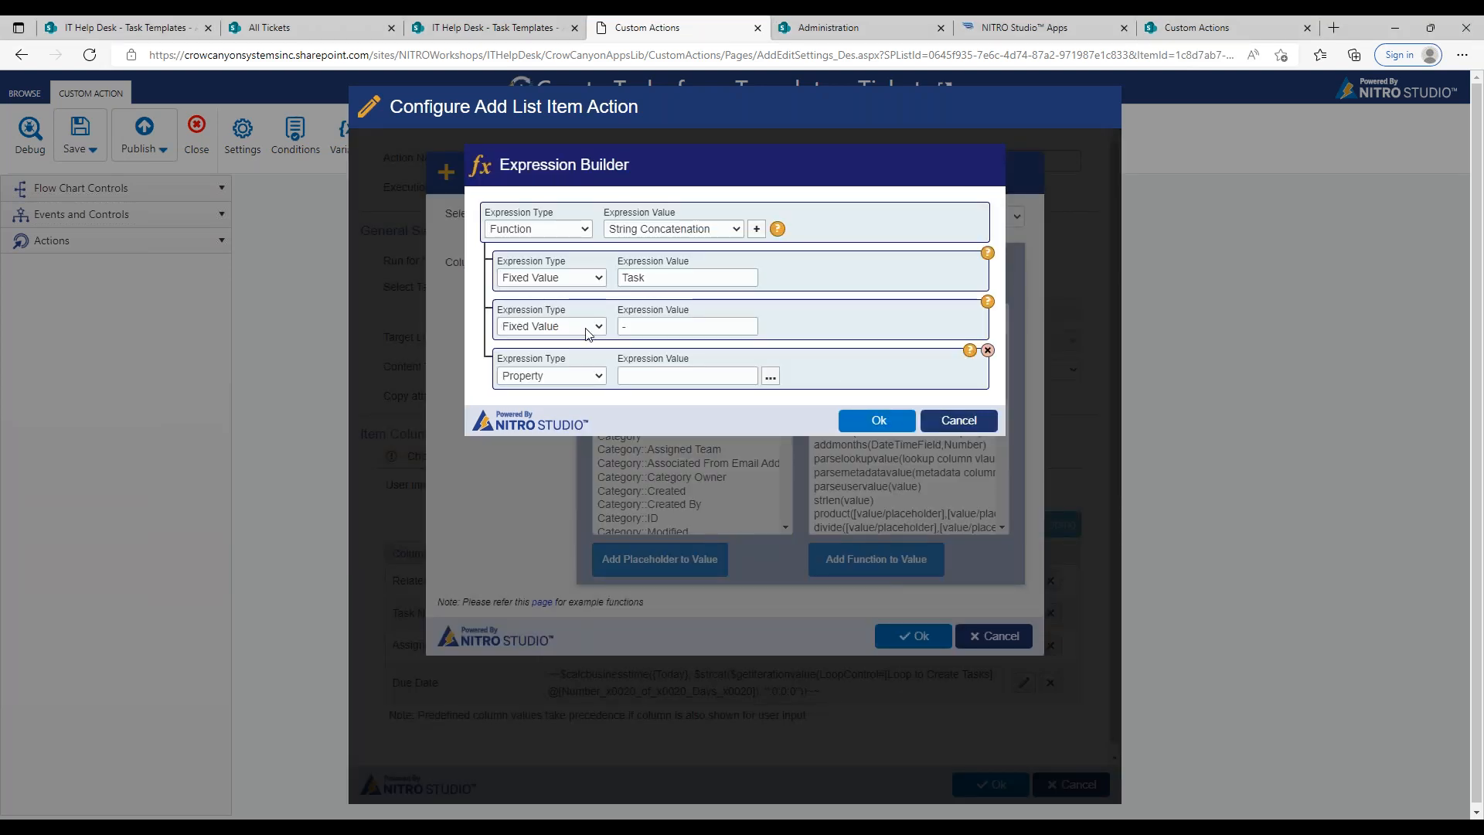
Step: Preview the Variables, Fixed Value, Contextual and Current Item expression types, and cancel the Description mapping and the Create Tasks configuration
left_click(583, 233)
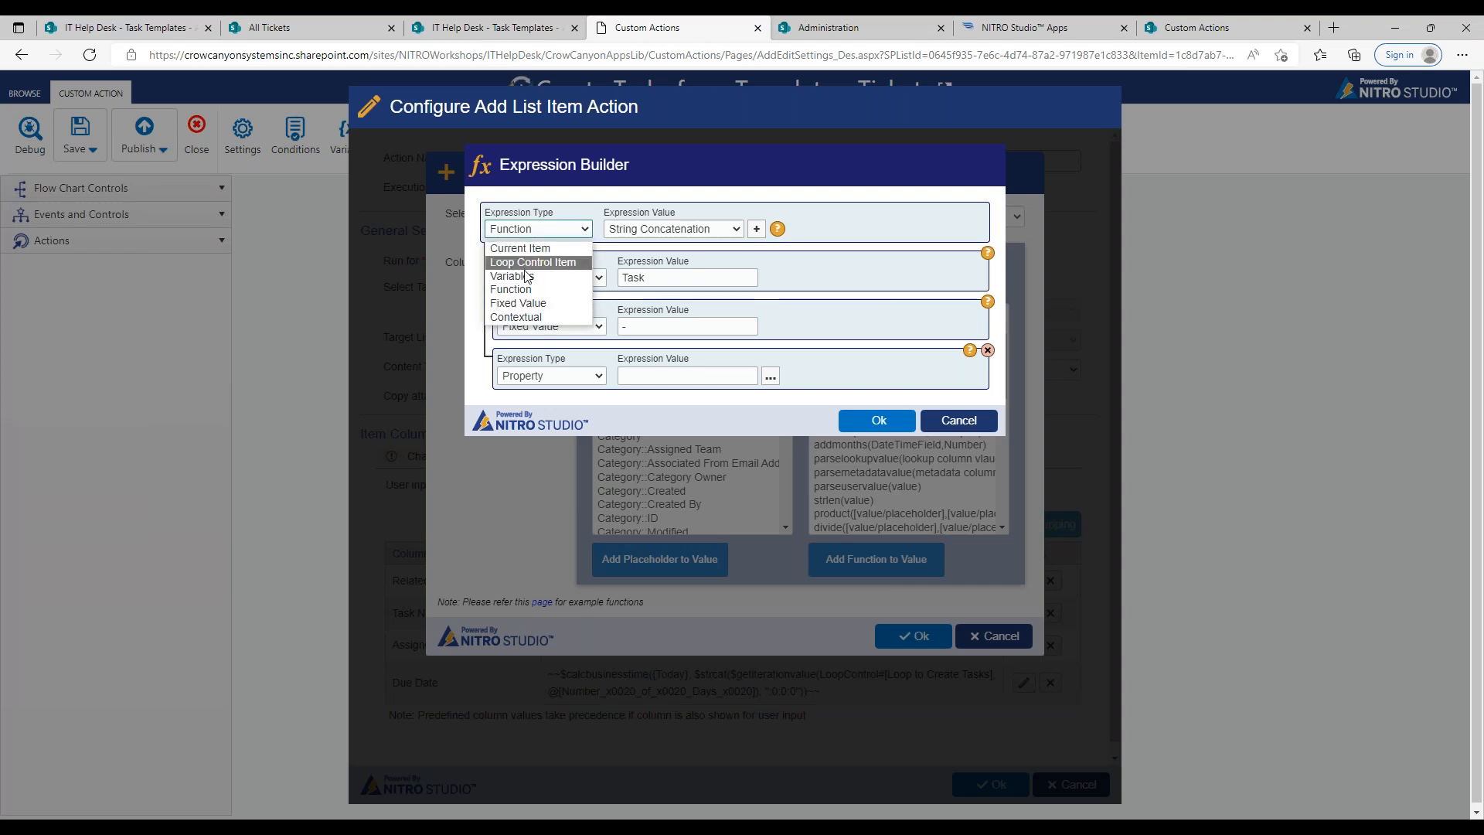
left_click(525, 277)
left_click(616, 234)
left_click(574, 236)
left_click(550, 303)
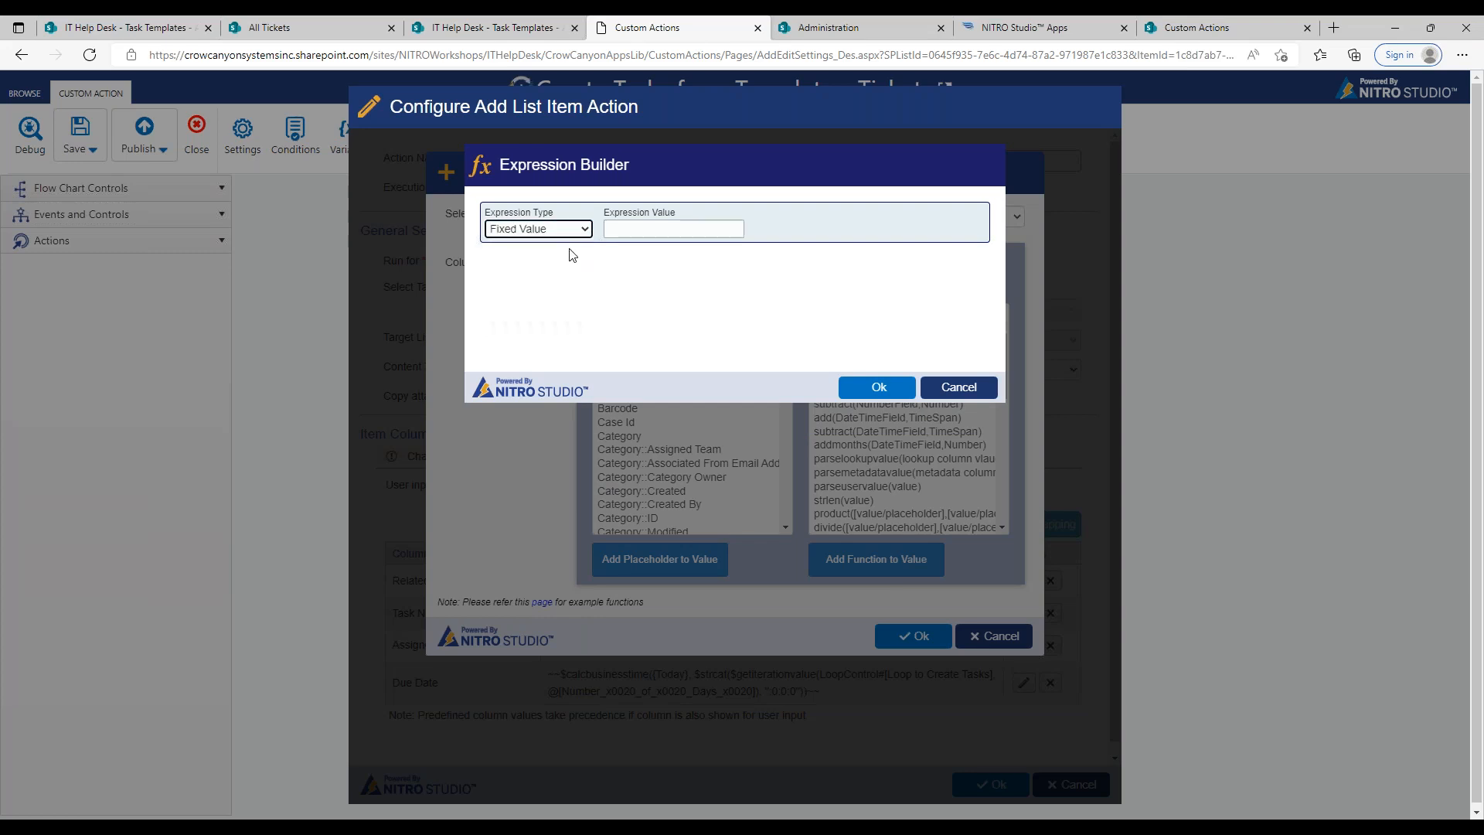
left_click(573, 236)
left_click(518, 318)
left_click(614, 233)
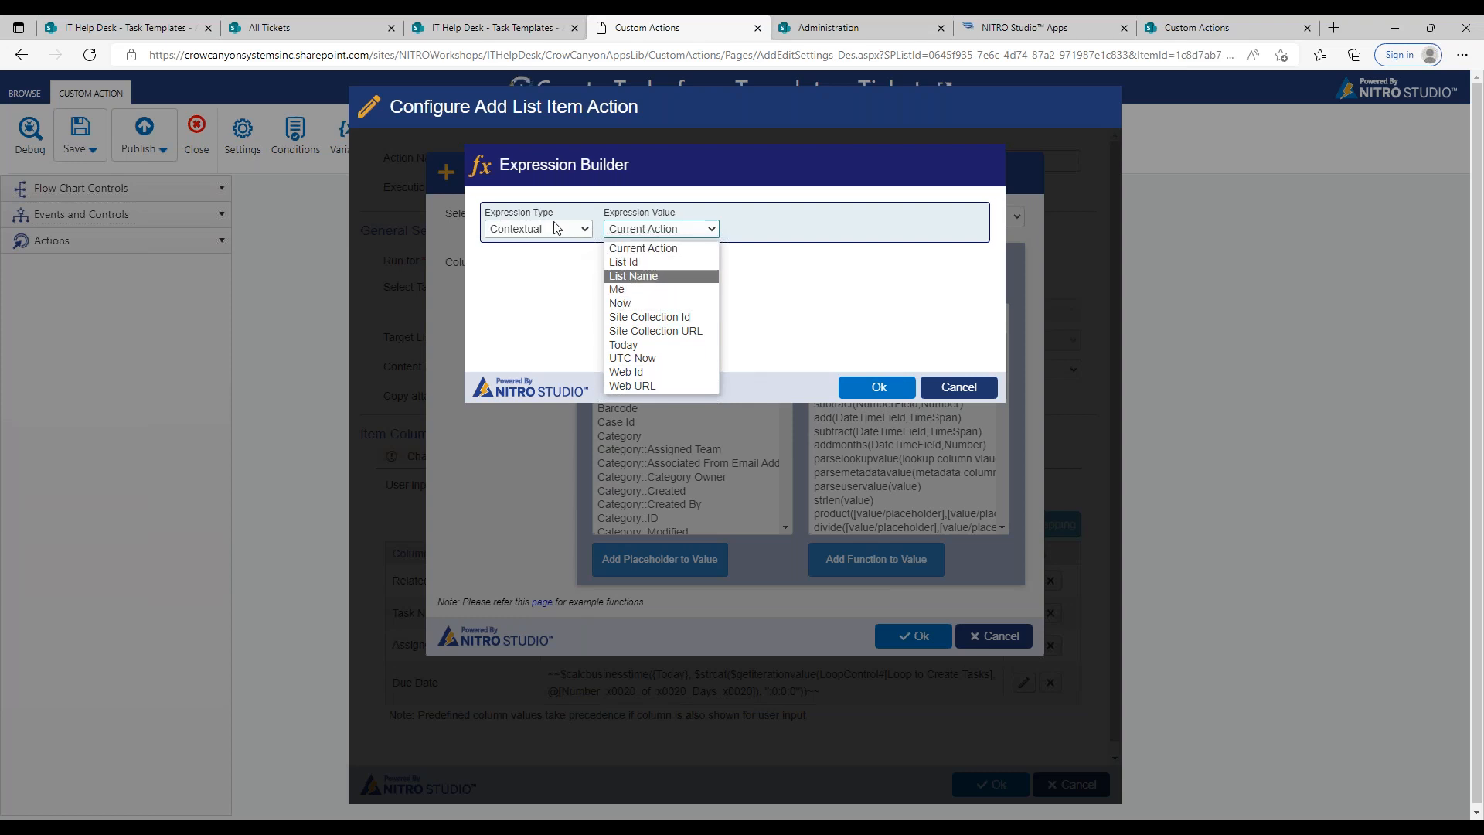
left_click(582, 236)
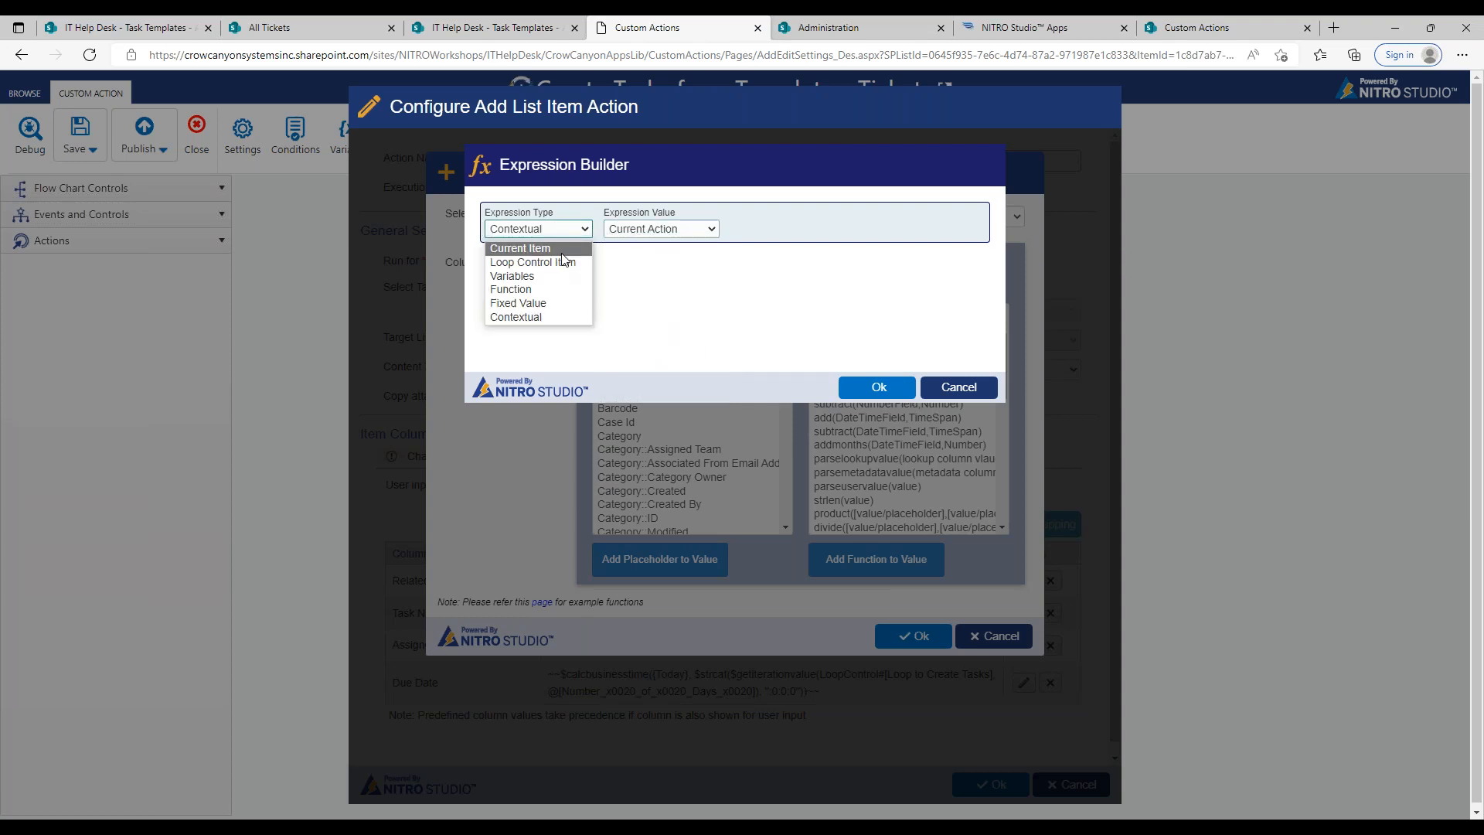
left_click(541, 248)
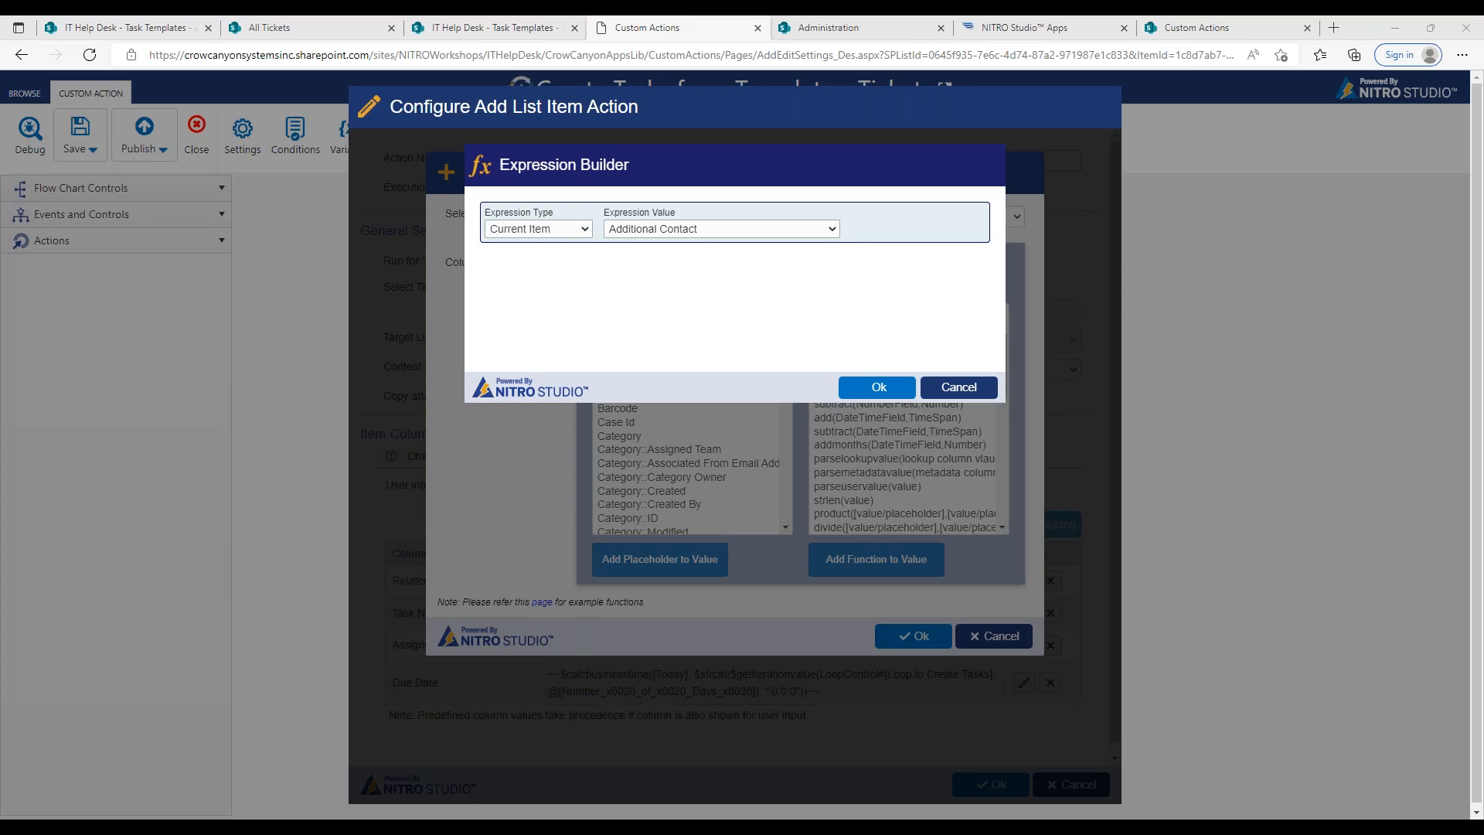
left_click(951, 387)
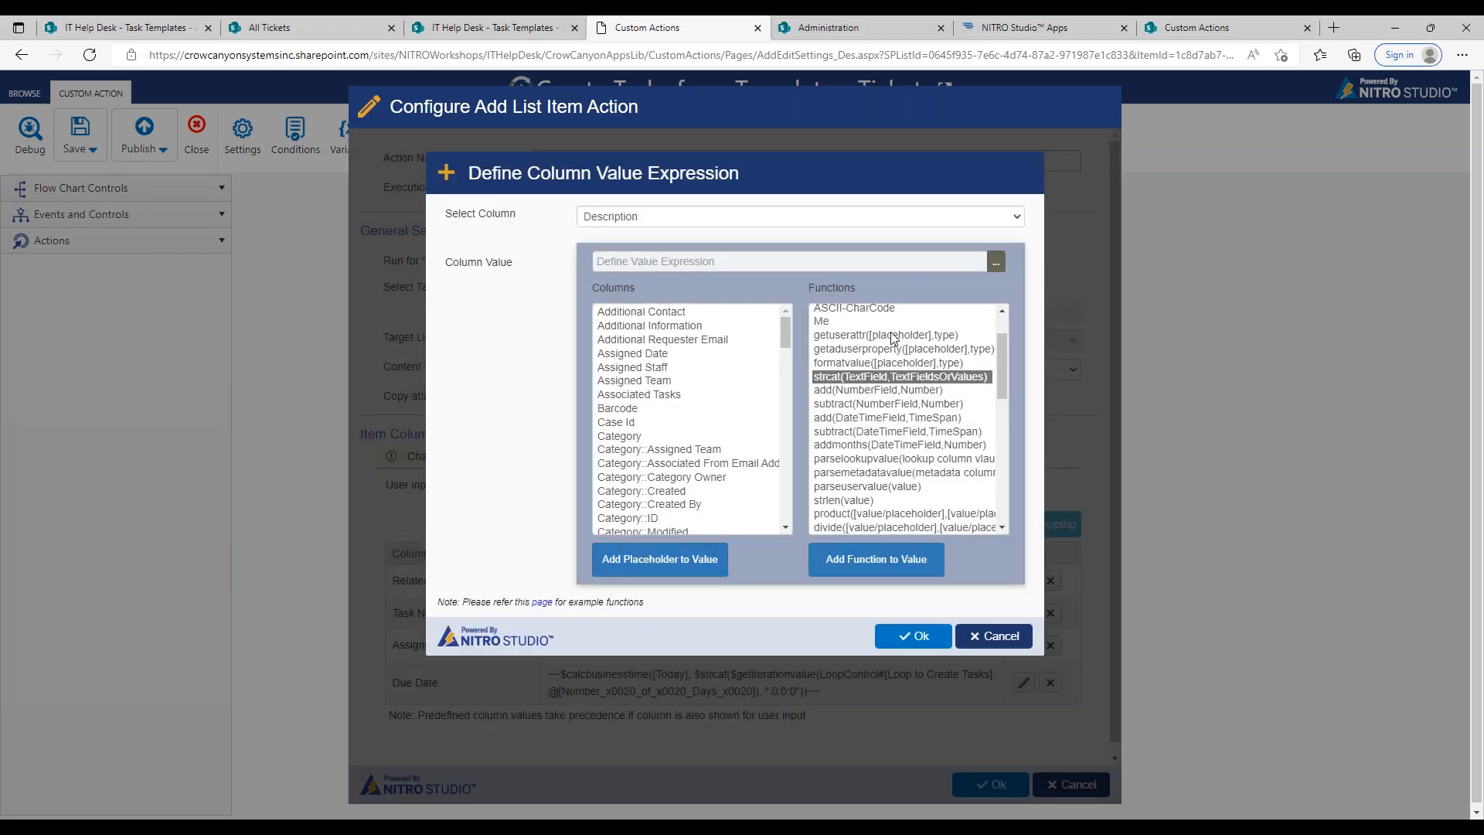
left_click(1004, 635)
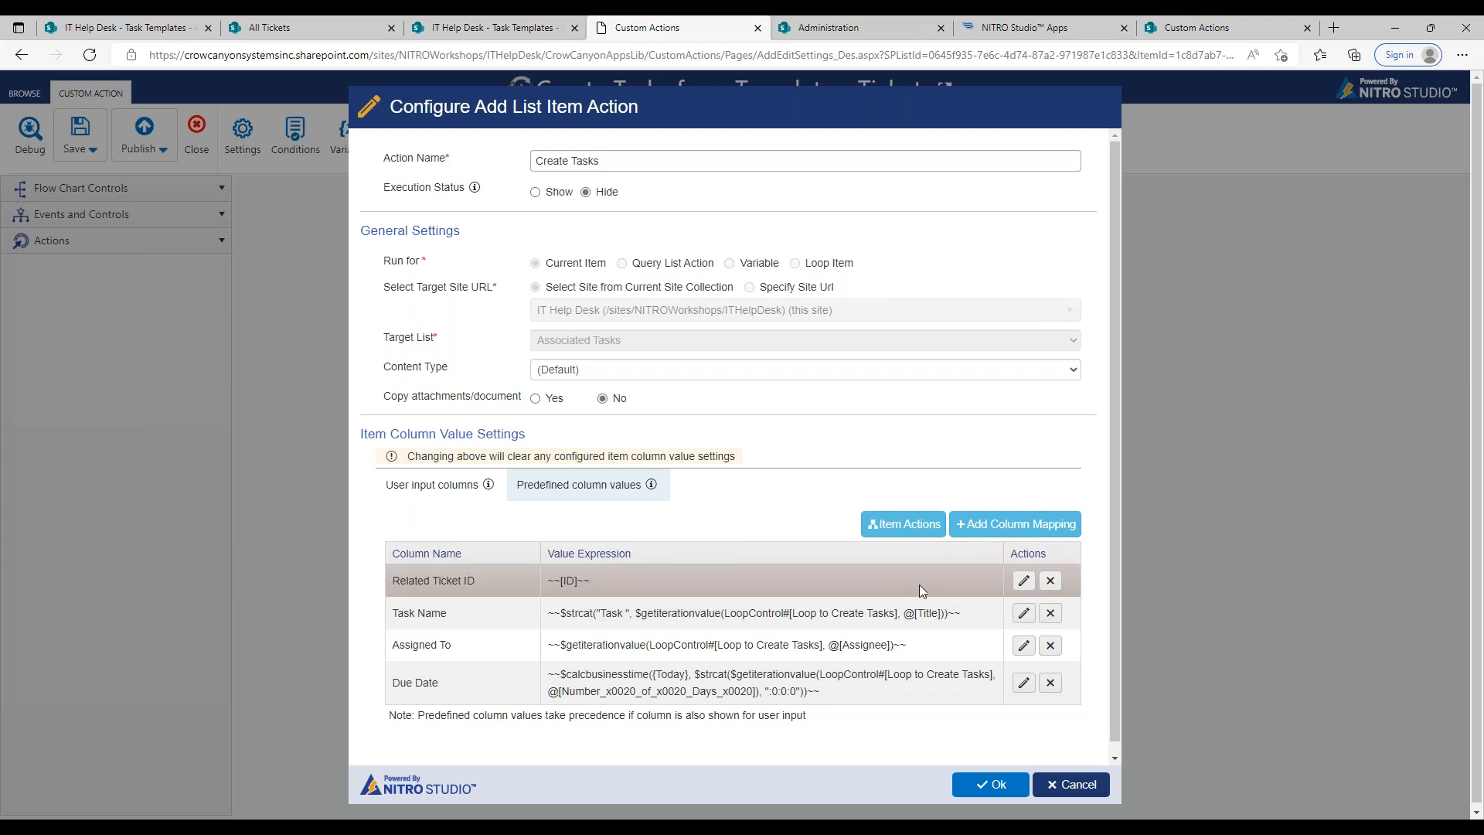
left_click(1052, 784)
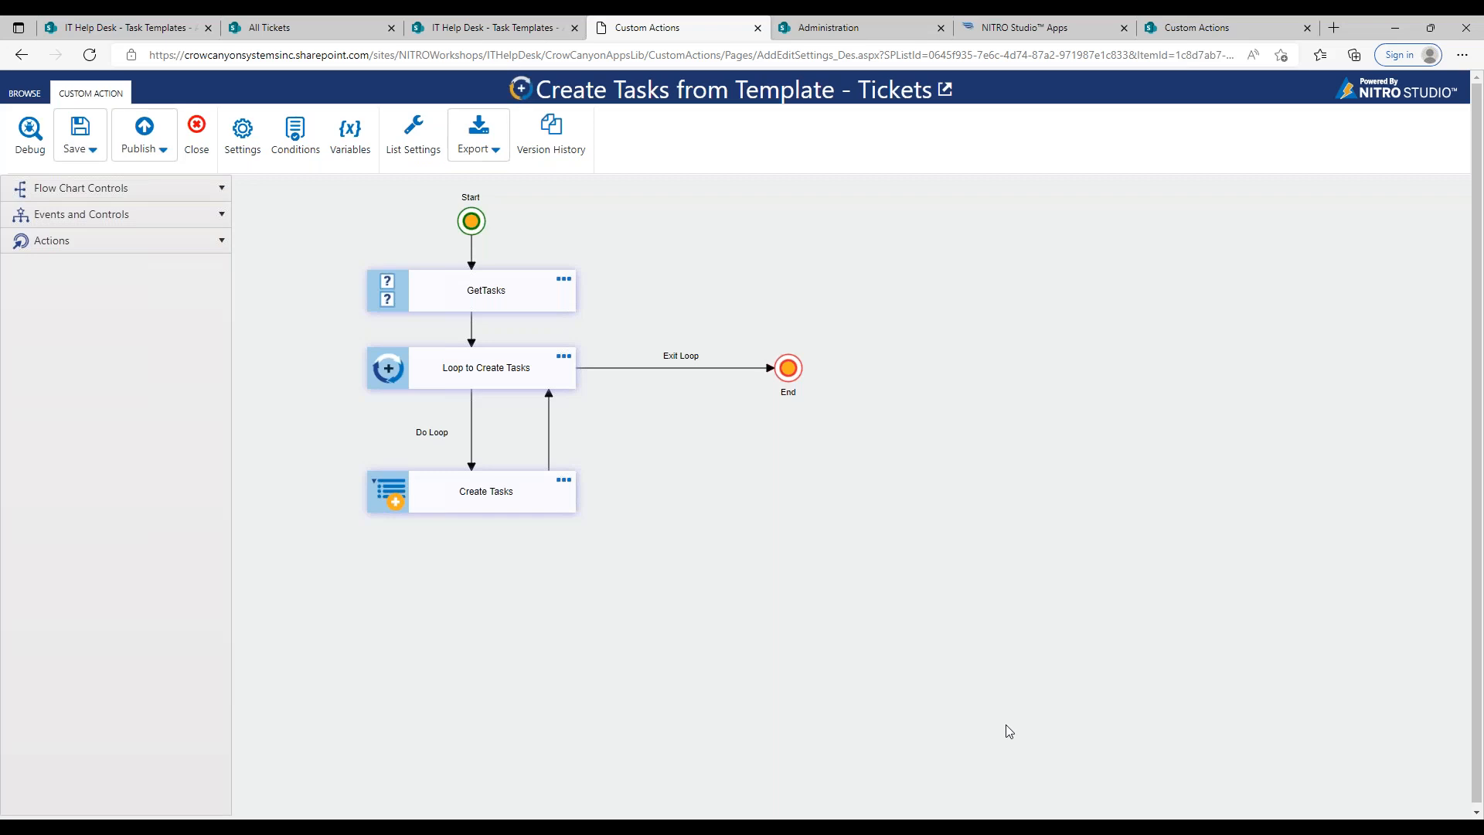
left_click(429, 386)
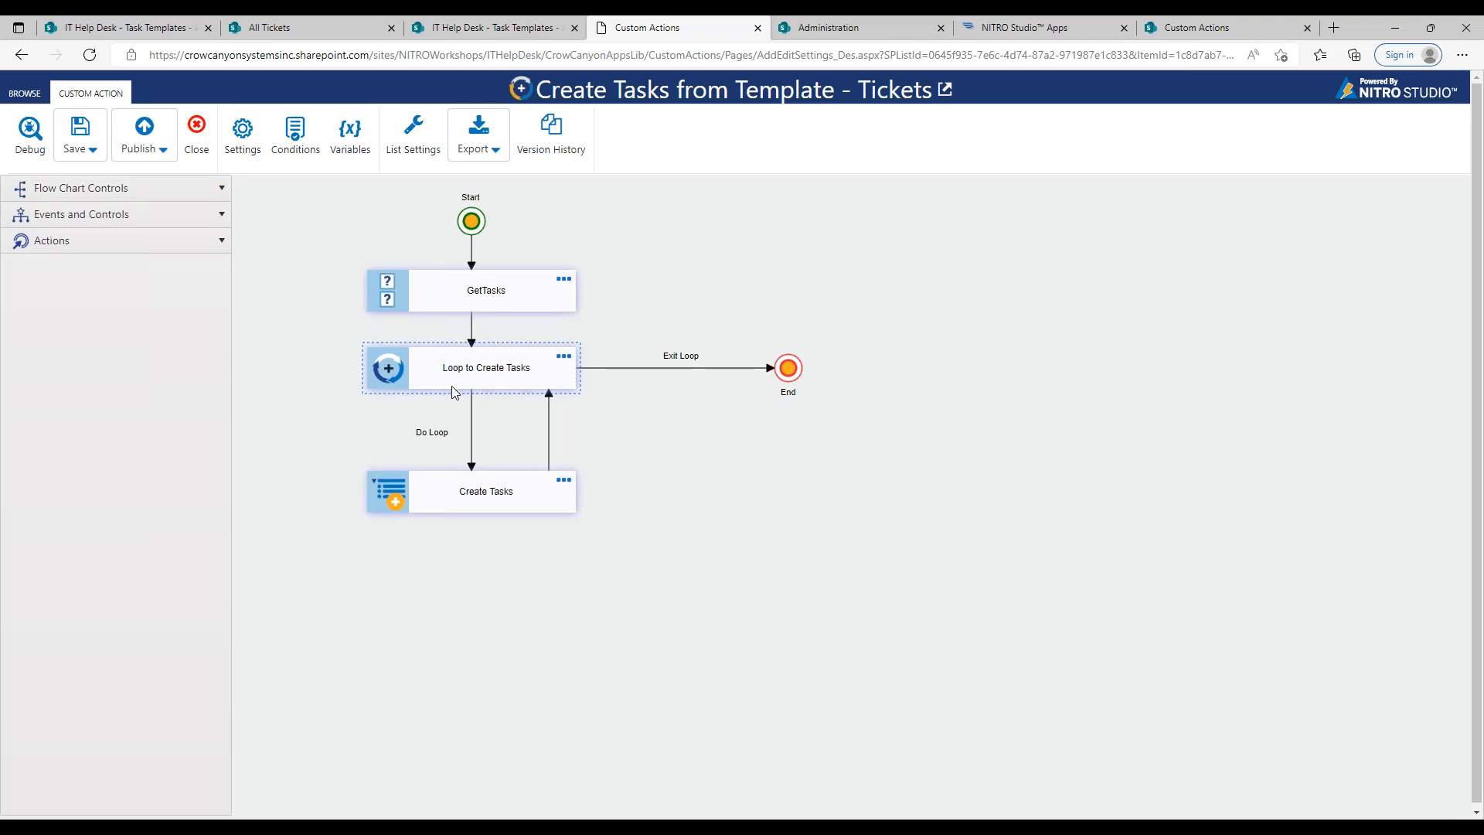
left_click(483, 277)
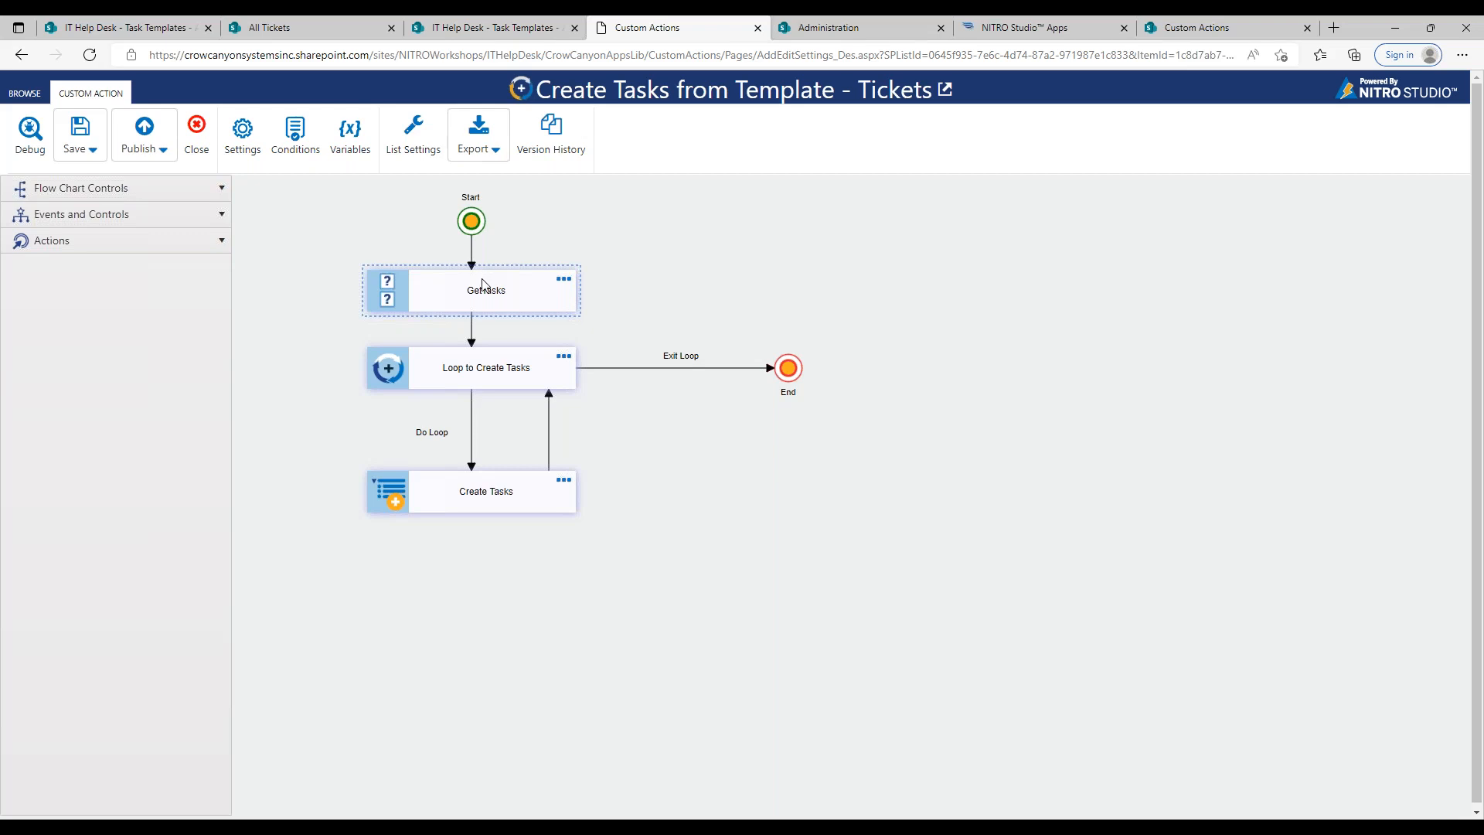
left_click(938, 331)
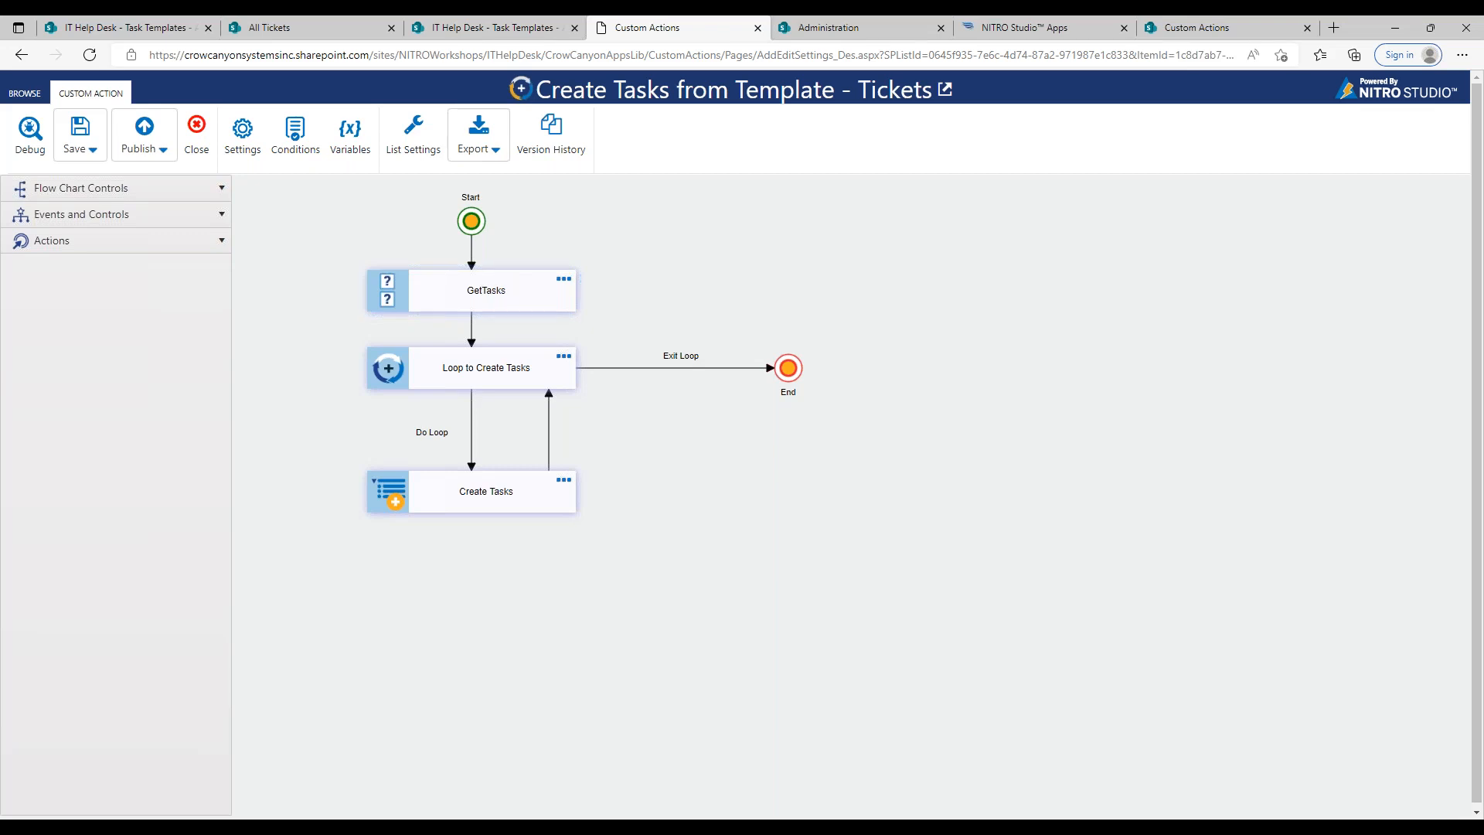